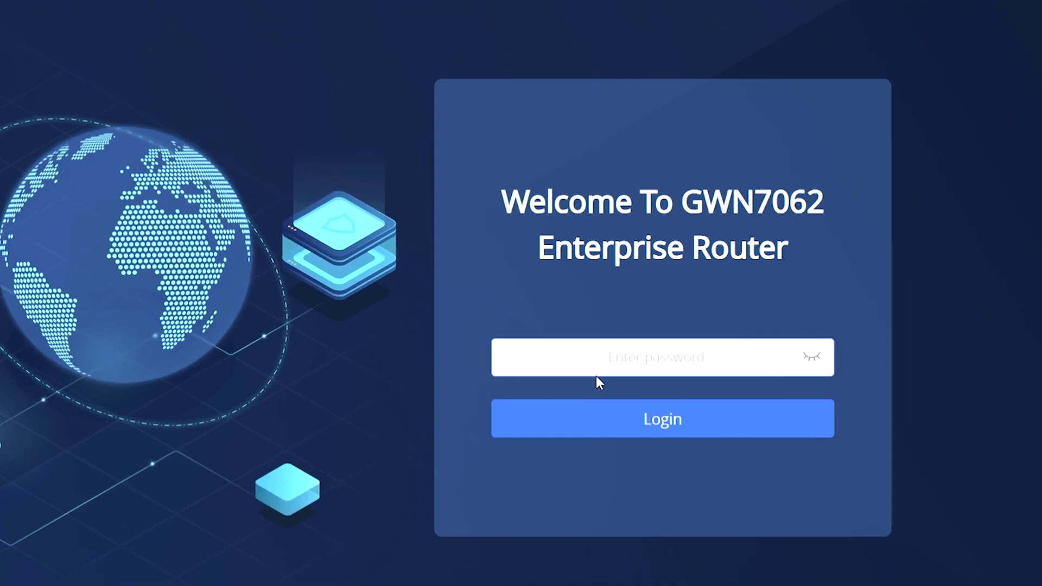
- Click into the password field on the GWN7062 Enterprise Router login page
{"action": "left_click", "coordinate": [656, 358]}
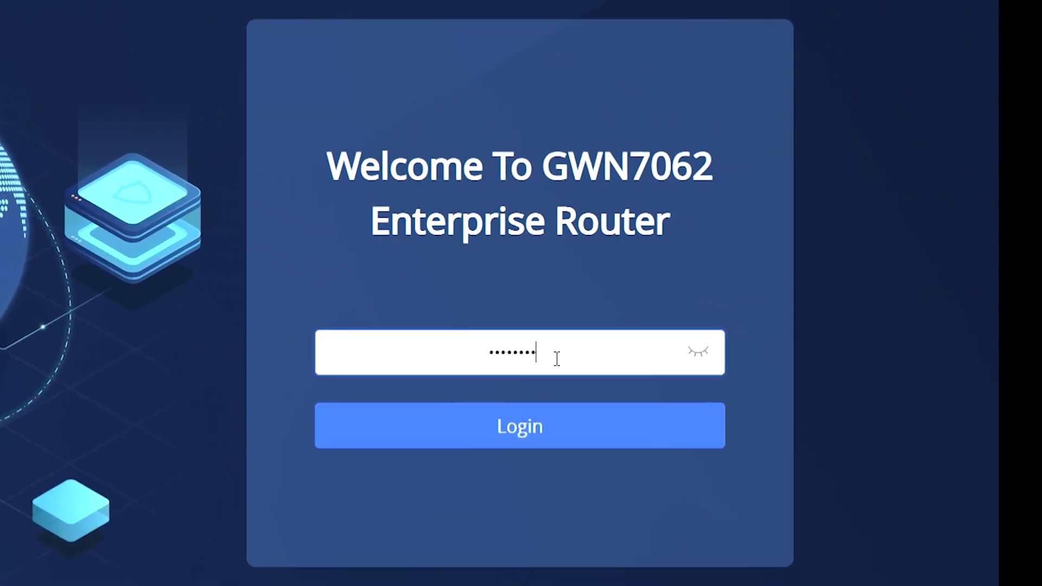
{"action": "key", "text": "Return"}
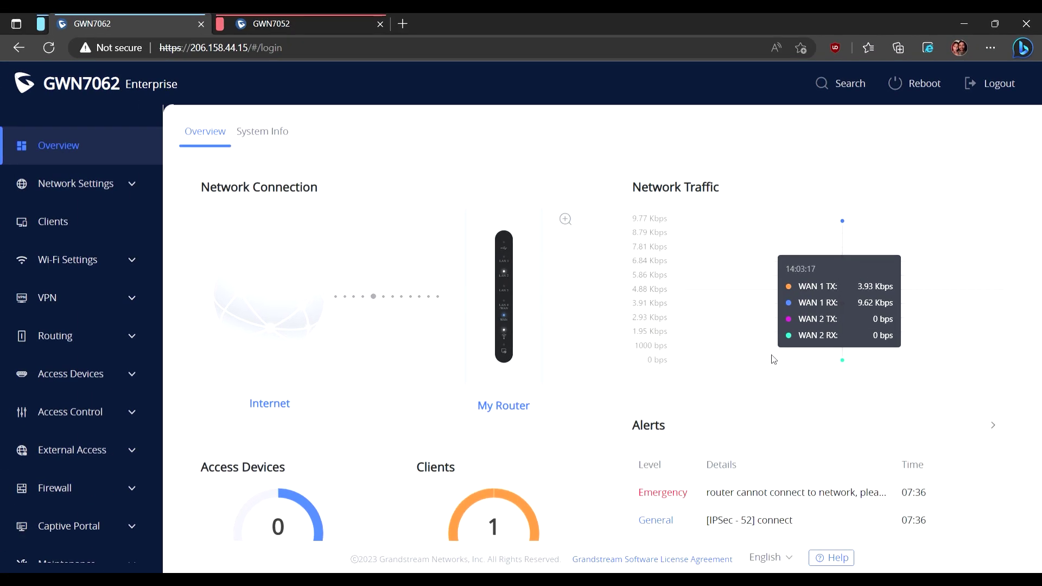
{"action": "left_click", "coordinate": [262, 132]}
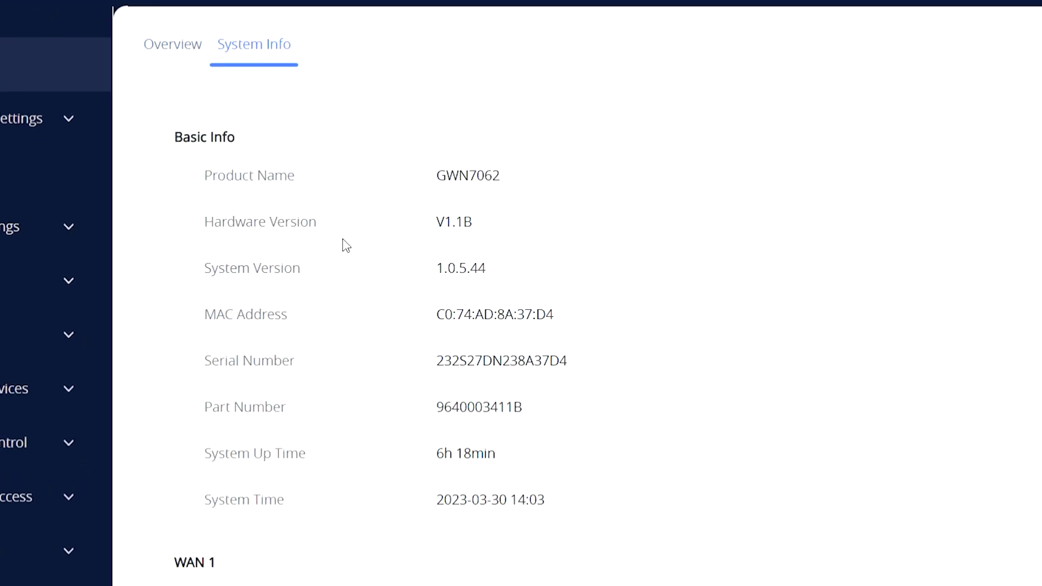
{"action": "scroll", "coordinate": [346, 245], "scroll_direction": "down", "scroll_amount": 10}
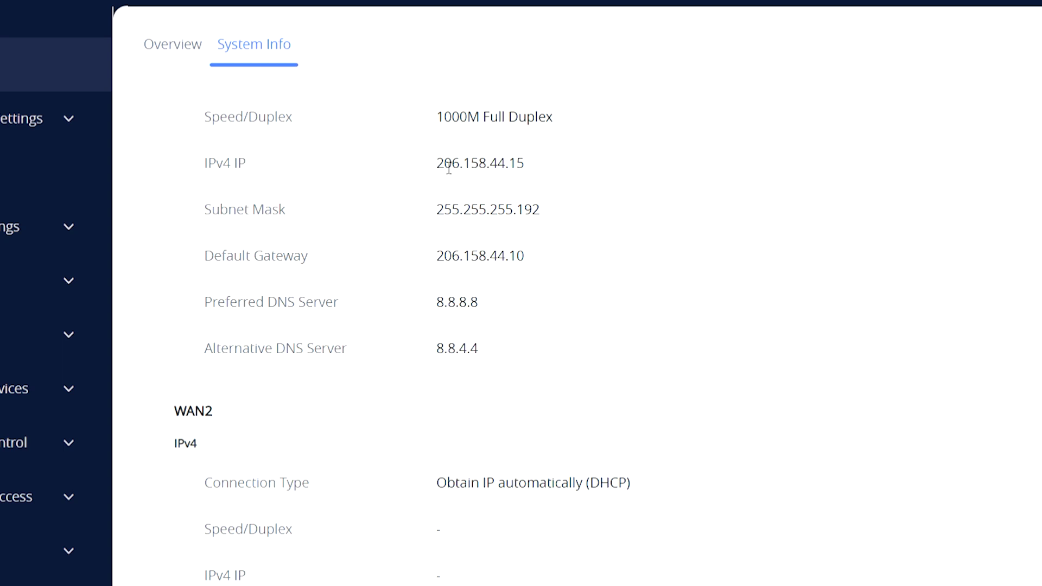
{"action": "double_click", "coordinate": [446, 166]}
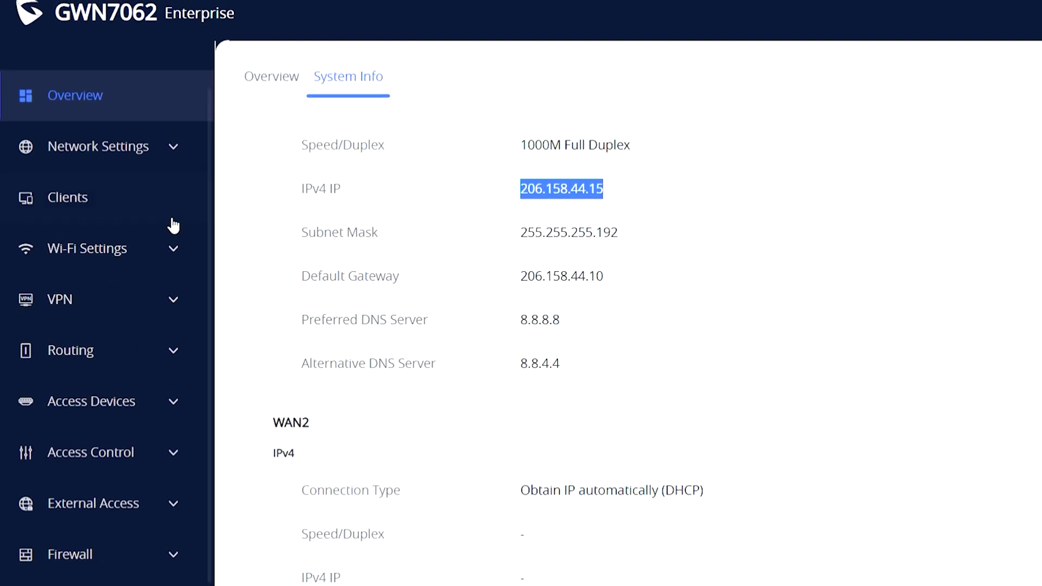
{"action": "left_click", "coordinate": [75, 304]}
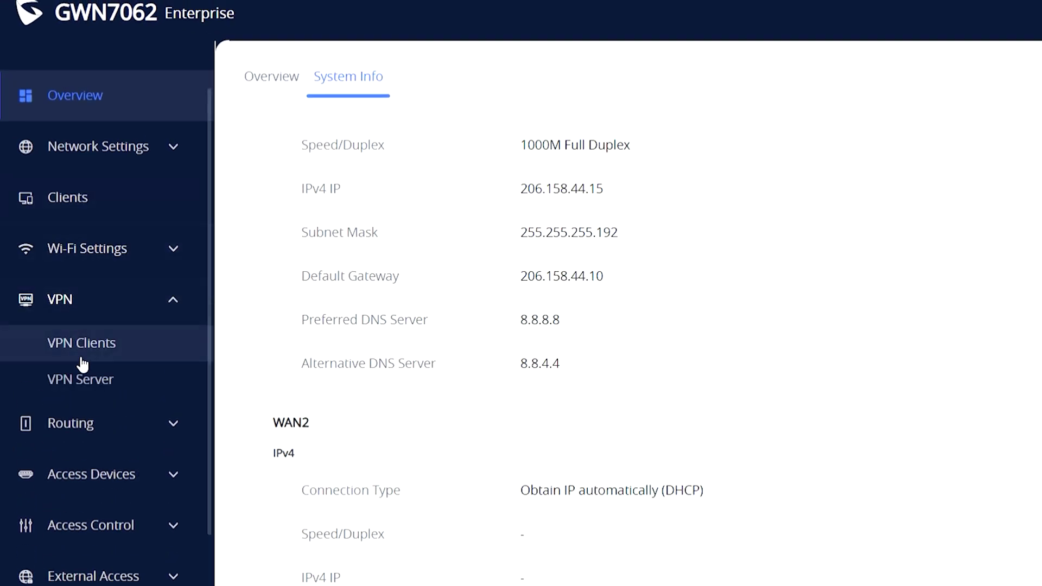
- On the OpenVPN® Server tab under VPN Server, switch the service On and name it OpenVPN
{"action": "left_click", "coordinate": [76, 379]}
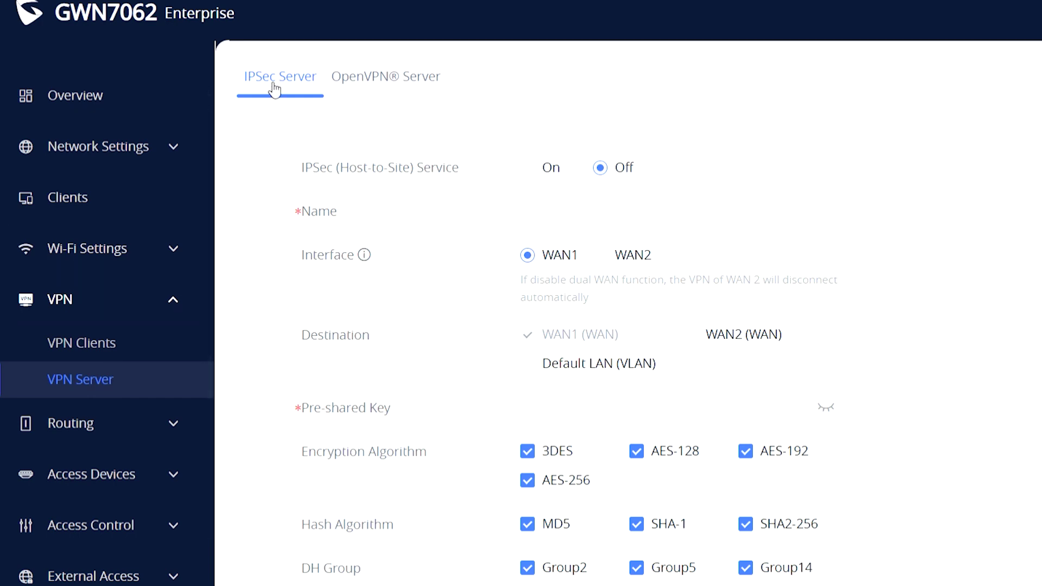
{"action": "left_click", "coordinate": [380, 84]}
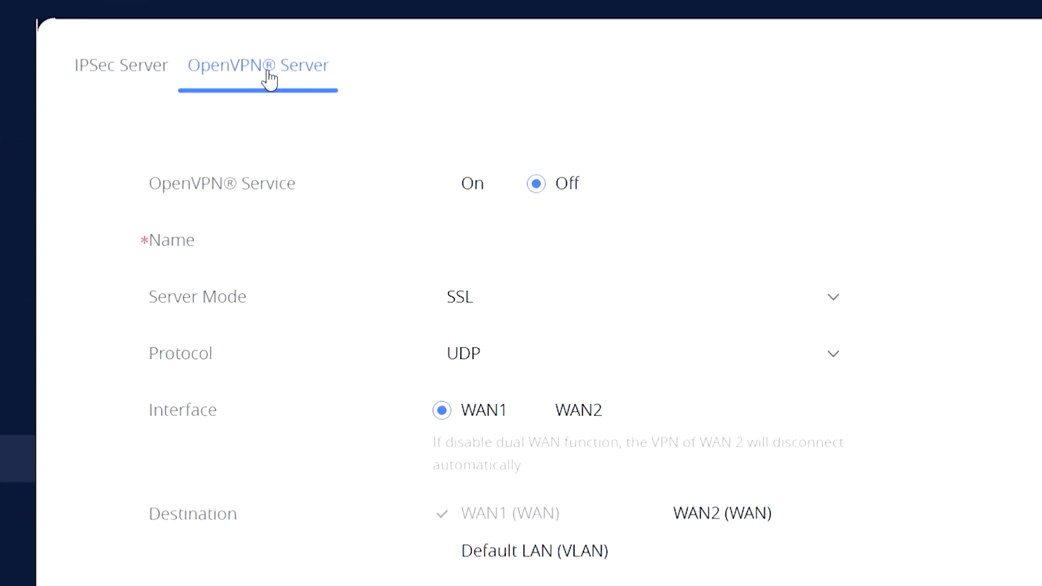
{"action": "left_click", "coordinate": [445, 183]}
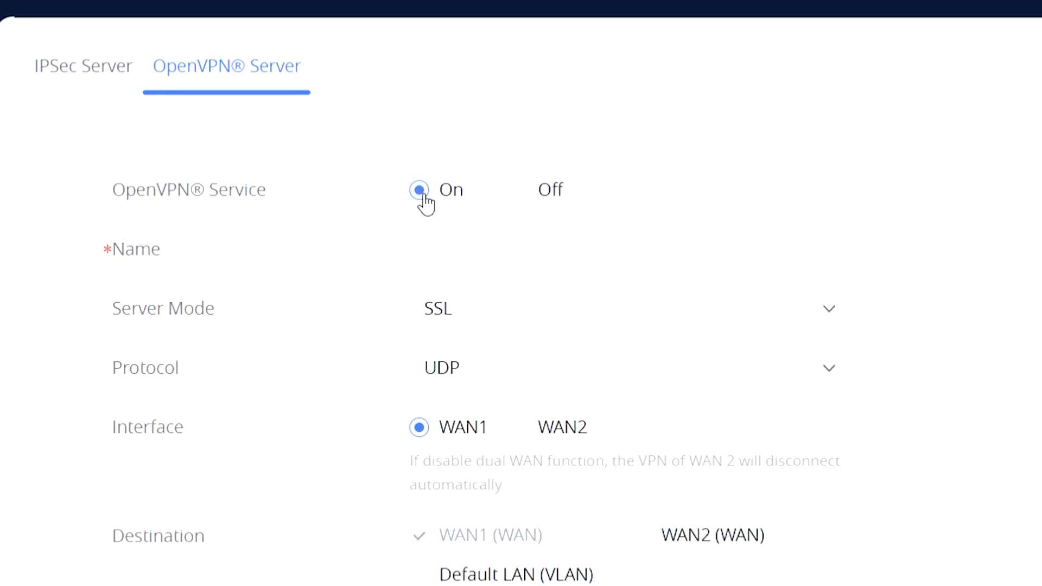
{"action": "left_click", "coordinate": [445, 255]}
{"action": "type", "text": "OpenVPN"}
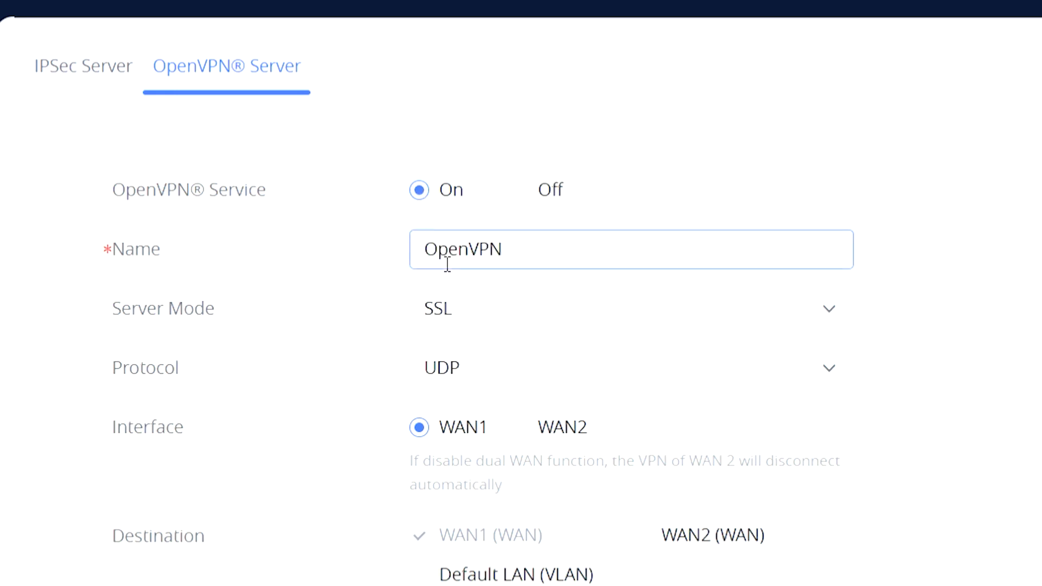
{"action": "left_click", "coordinate": [456, 311]}
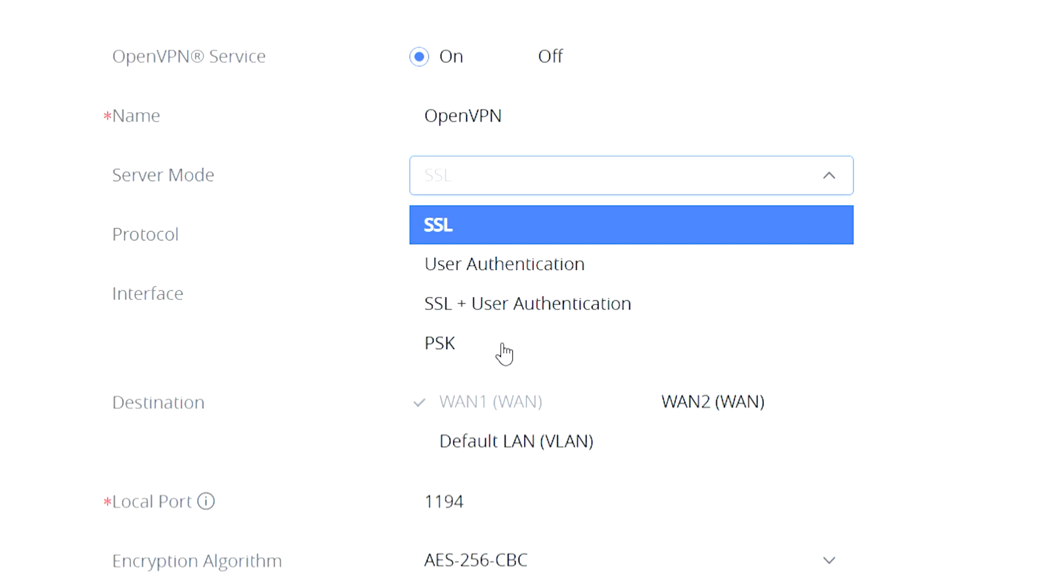
- Choose SSL + User Authentication mode, keep UDP, and add Default LAN (VLAN) as a destination
{"action": "left_click", "coordinate": [505, 302]}
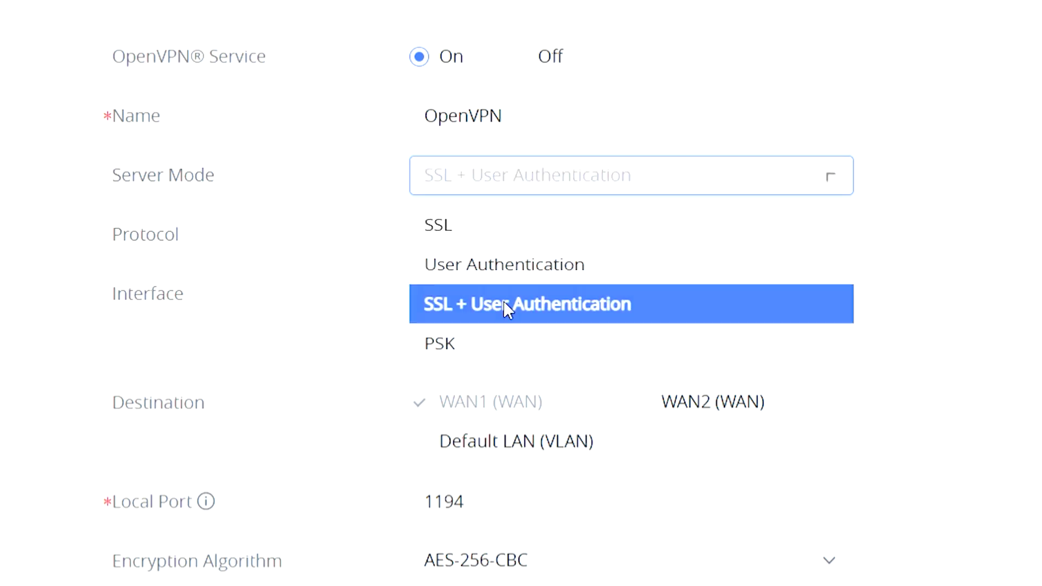
{"action": "left_click", "coordinate": [512, 241]}
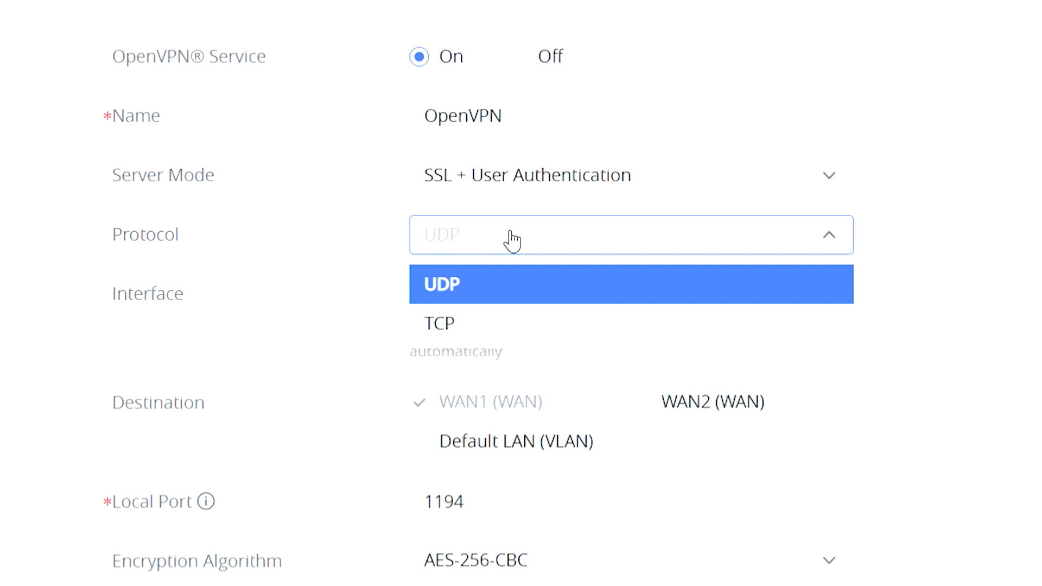
{"action": "left_click", "coordinate": [511, 240]}
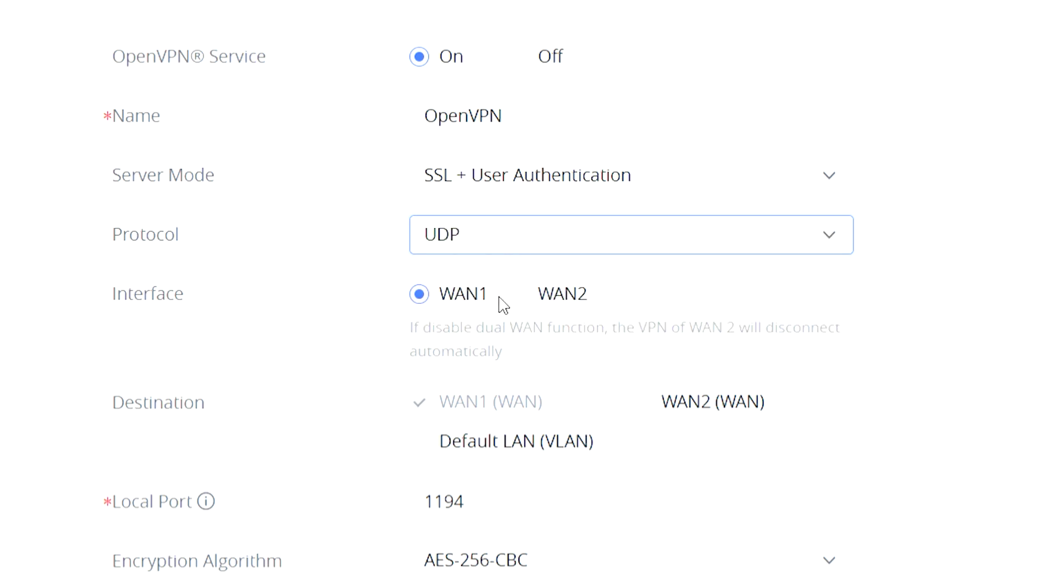
{"action": "scroll", "coordinate": [390, 398], "scroll_direction": "down", "scroll_amount": 3}
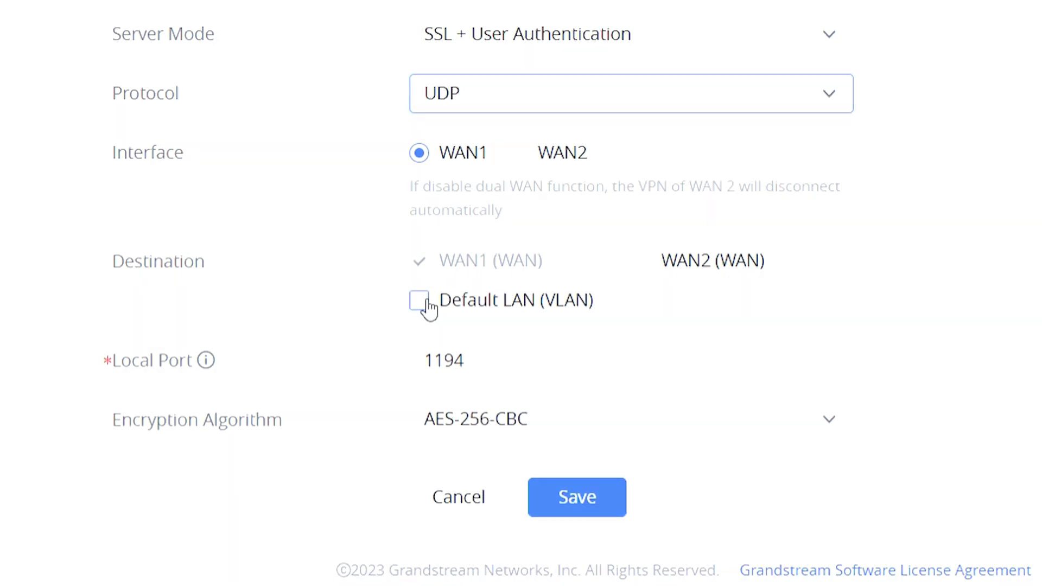
{"action": "left_click", "coordinate": [420, 302]}
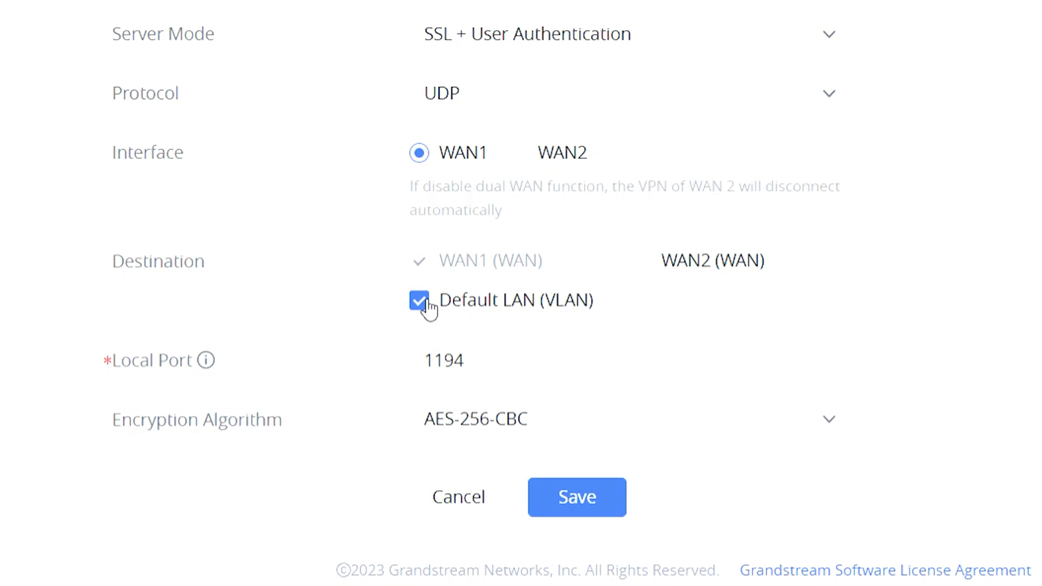
{"action": "mouse_move", "coordinate": [212, 371]}
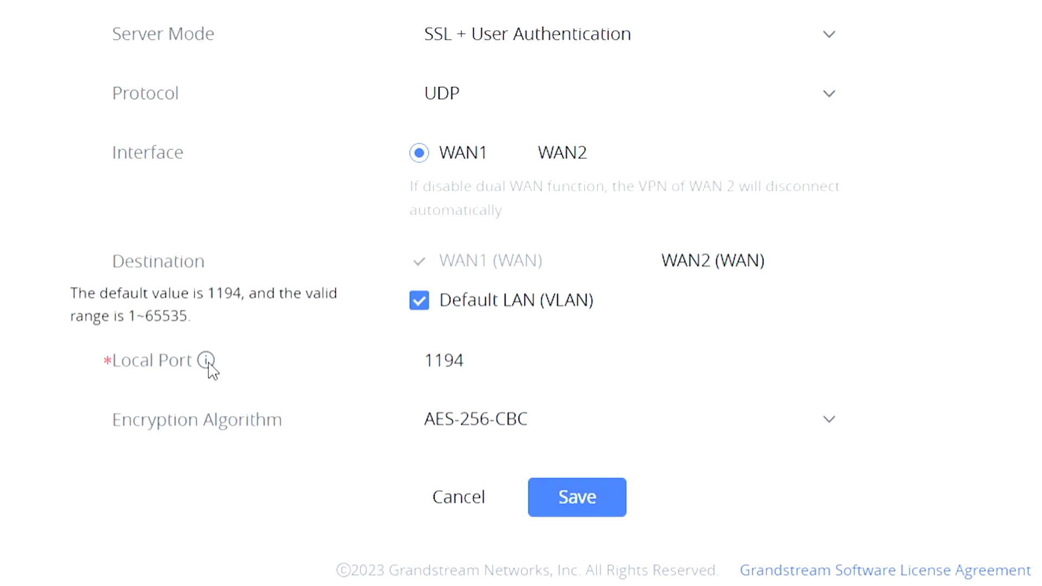
{"action": "left_click", "coordinate": [812, 347]}
- Keep AES-256-CBC and SHA256, leave TLS identity authentication off, and allow duplicate client certificates
{"action": "scroll", "coordinate": [836, 380], "scroll_direction": "down", "scroll_amount": 5}
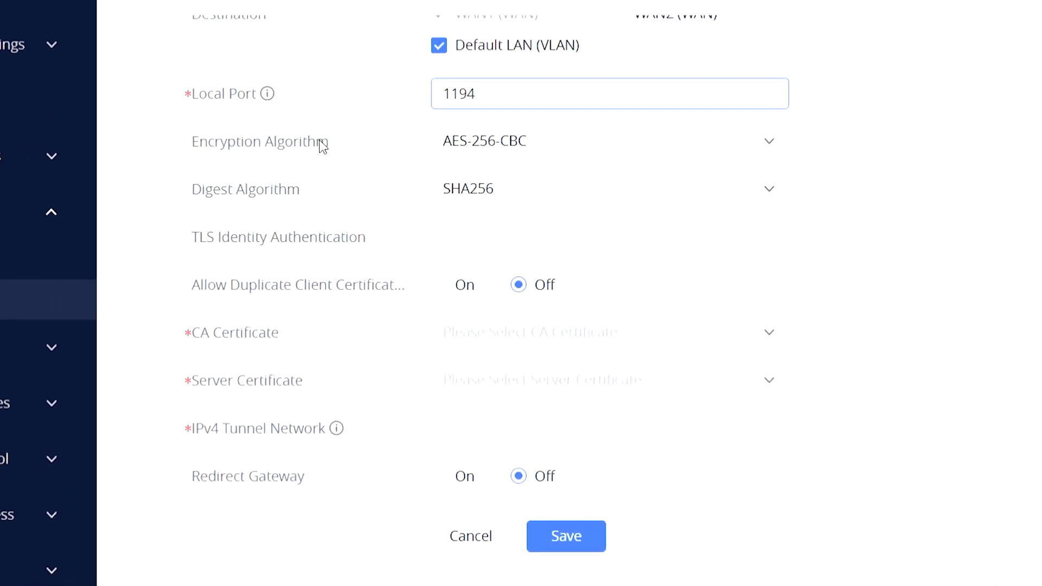
{"action": "left_click", "coordinate": [487, 147]}
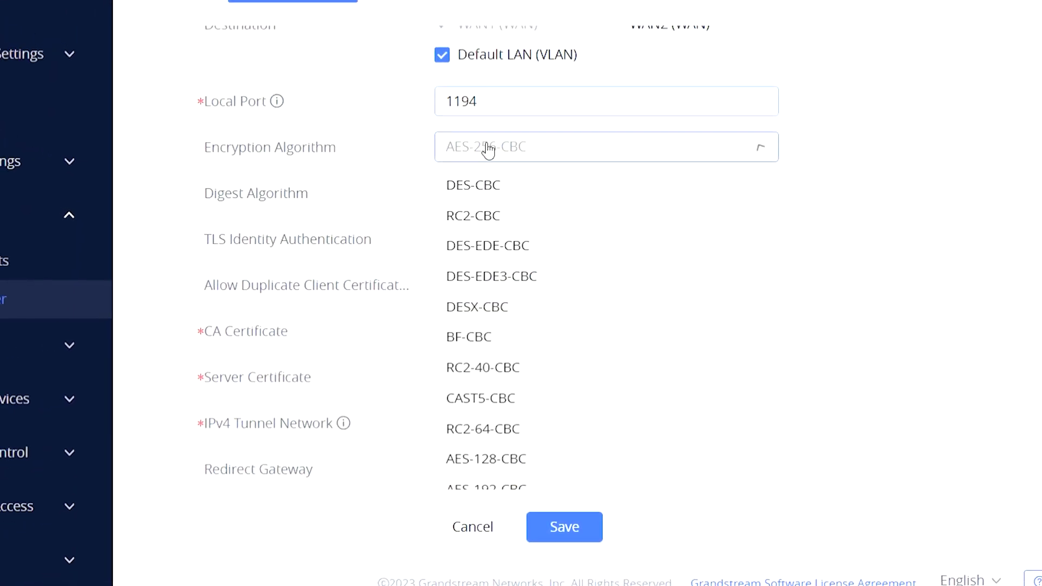
{"action": "left_click", "coordinate": [556, 158]}
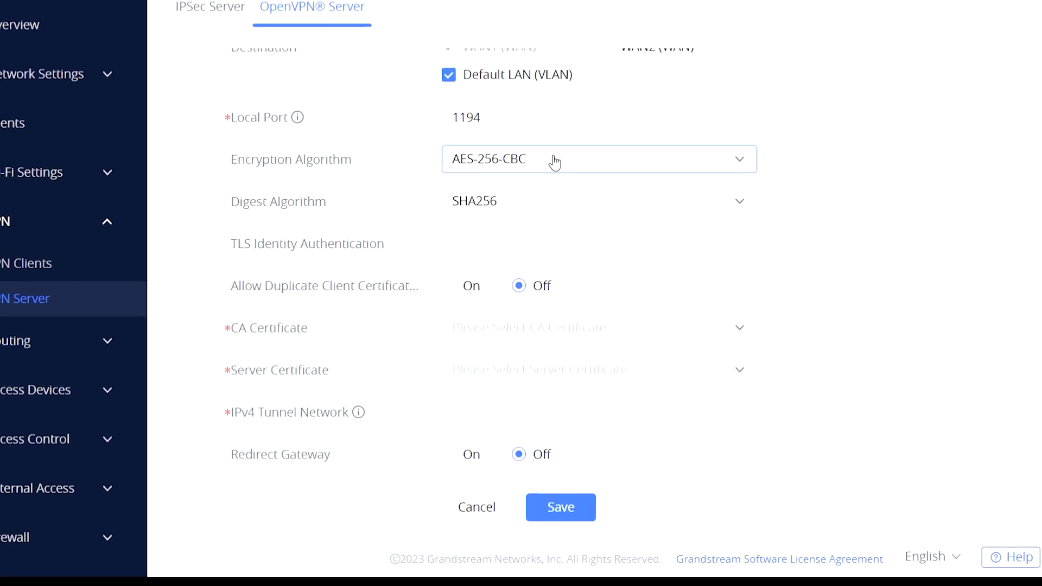
{"action": "left_click", "coordinate": [551, 214]}
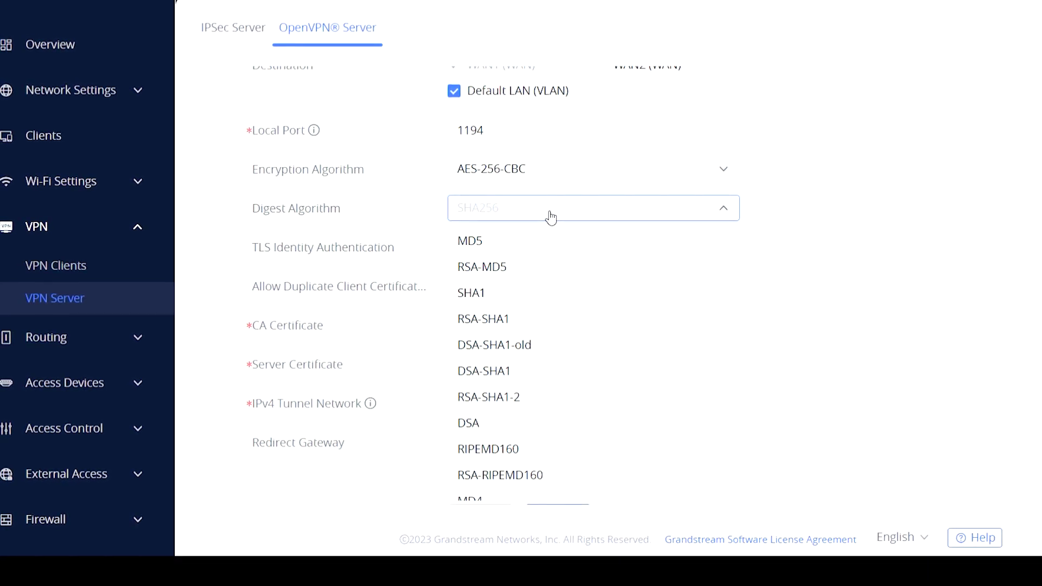
{"action": "left_click", "coordinate": [551, 217]}
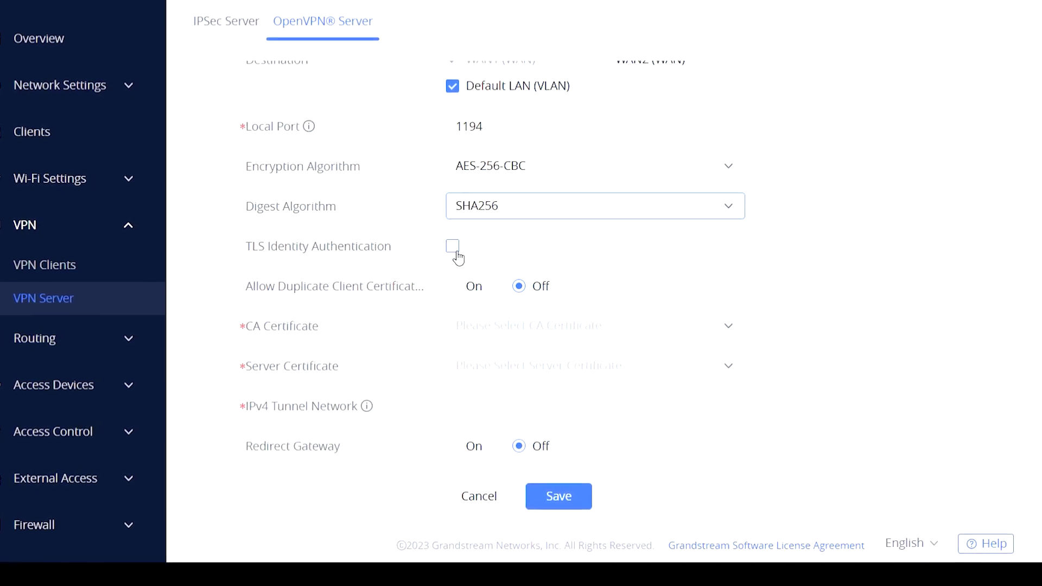
{"action": "left_click", "coordinate": [455, 251]}
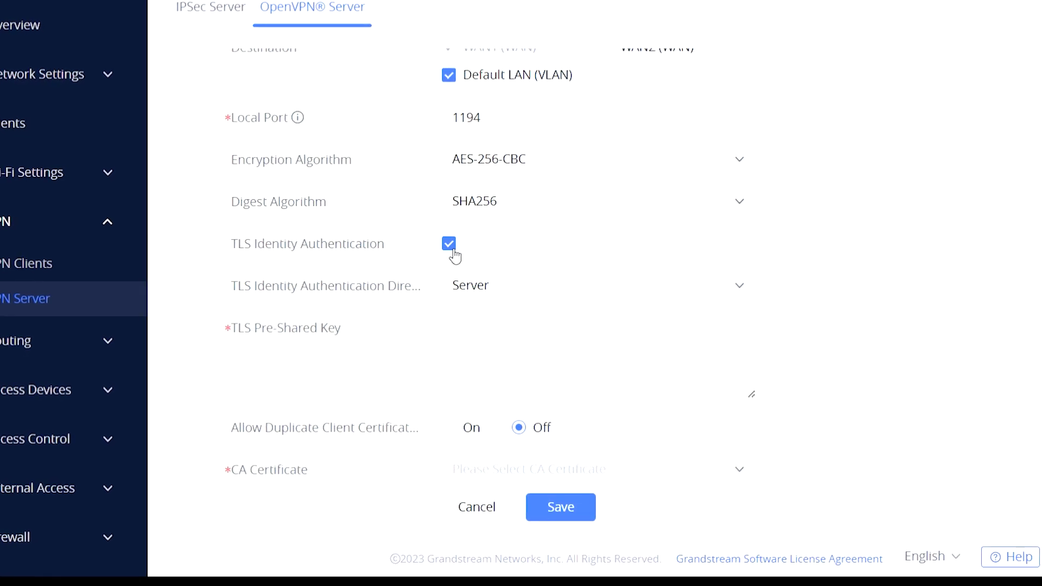
{"action": "left_click", "coordinate": [454, 254]}
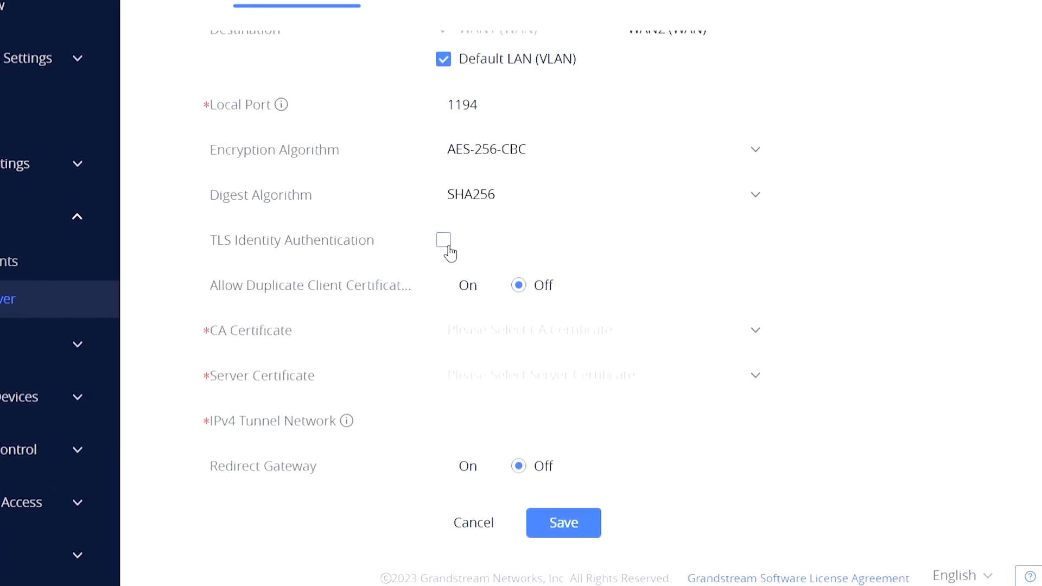
{"action": "left_click", "coordinate": [437, 286]}
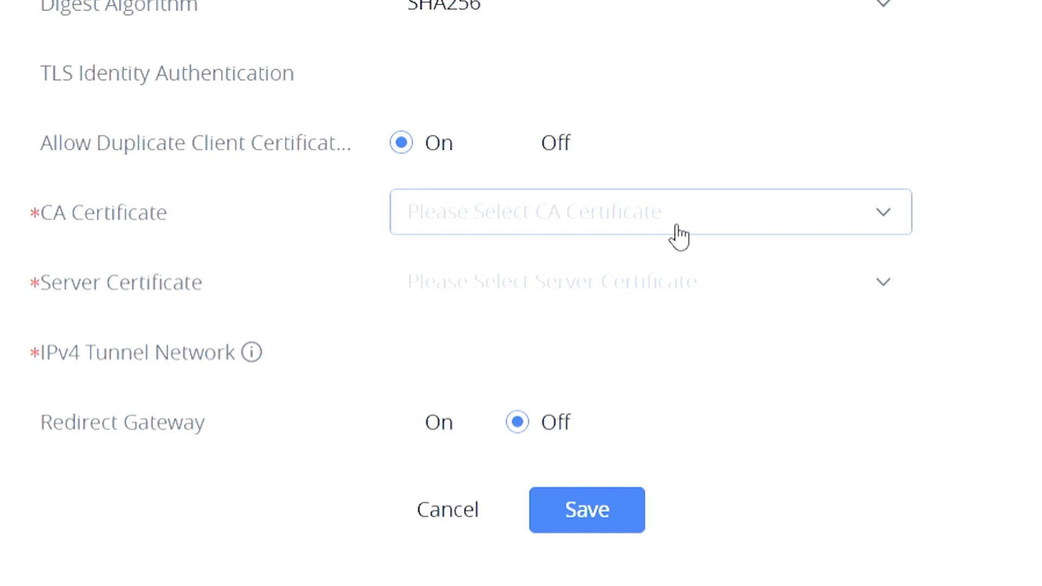
- Start a new CA certificate named ca with a 2048-bit key, SHA256 digest and 60-day expiry
{"action": "left_click", "coordinate": [676, 228]}
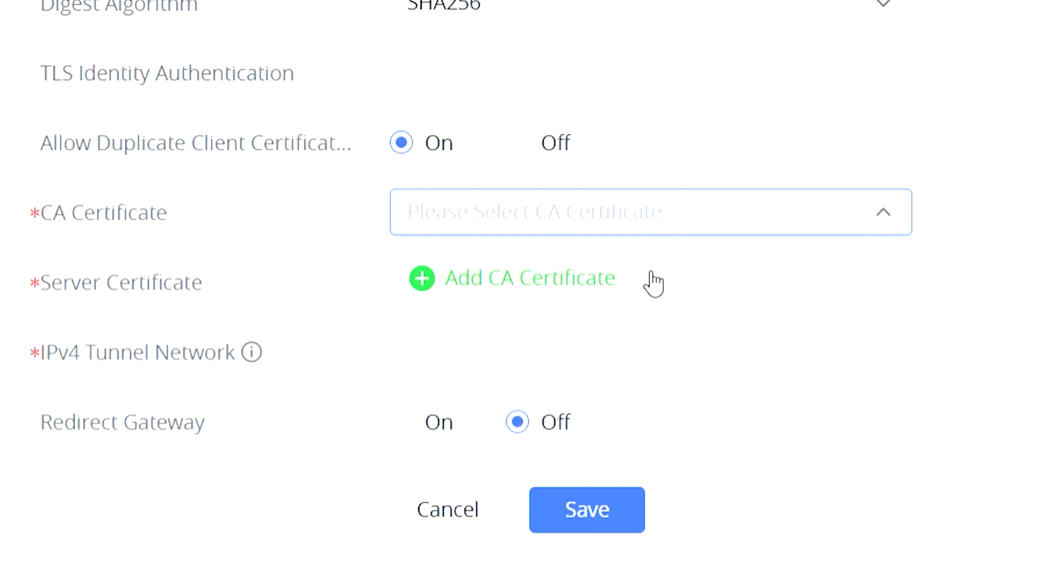
{"action": "left_click", "coordinate": [643, 297]}
{"action": "left_click", "coordinate": [554, 101]}
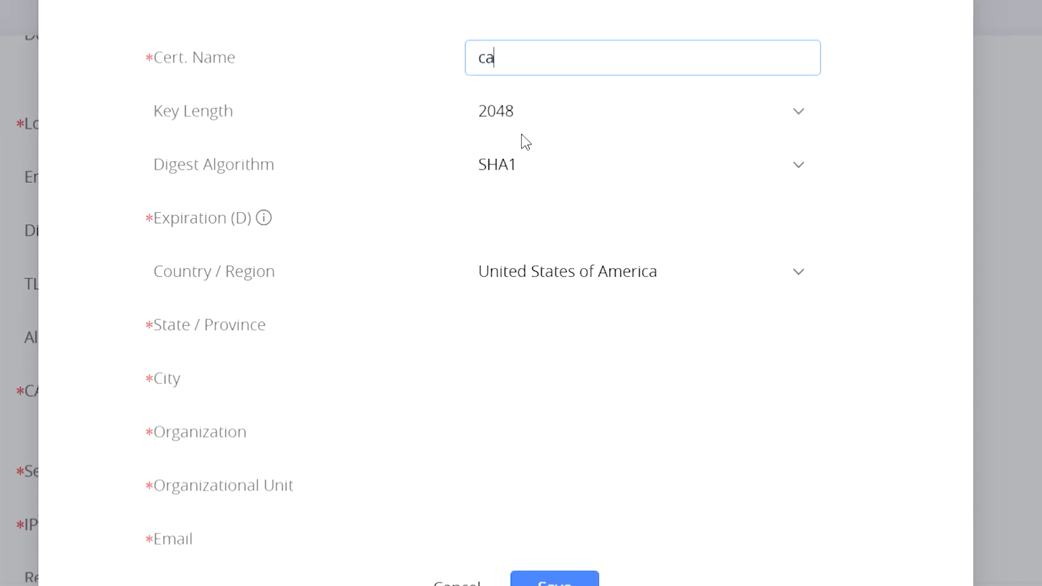
{"action": "left_click", "coordinate": [529, 131]}
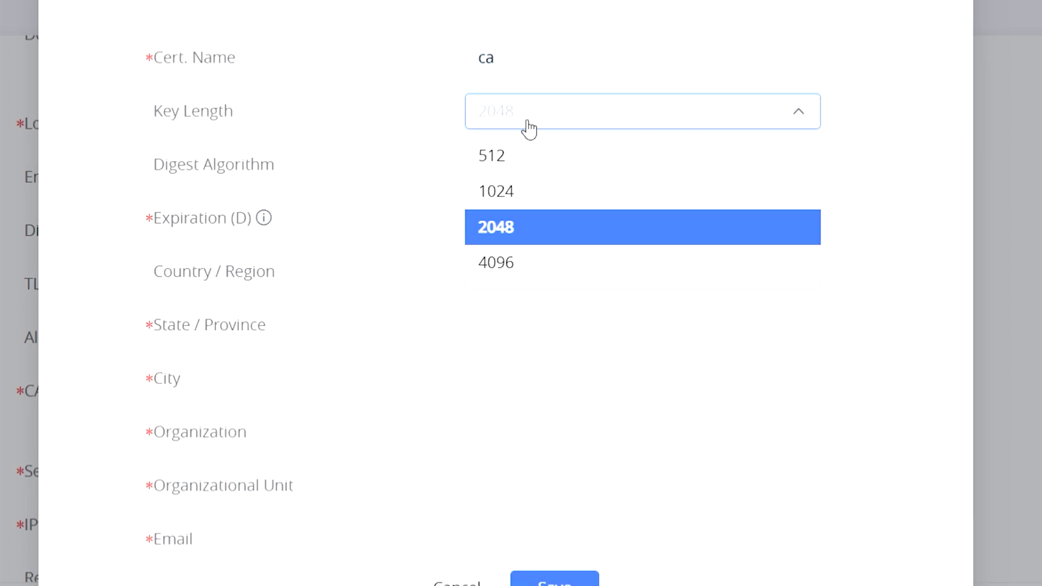
{"action": "left_click", "coordinate": [530, 130]}
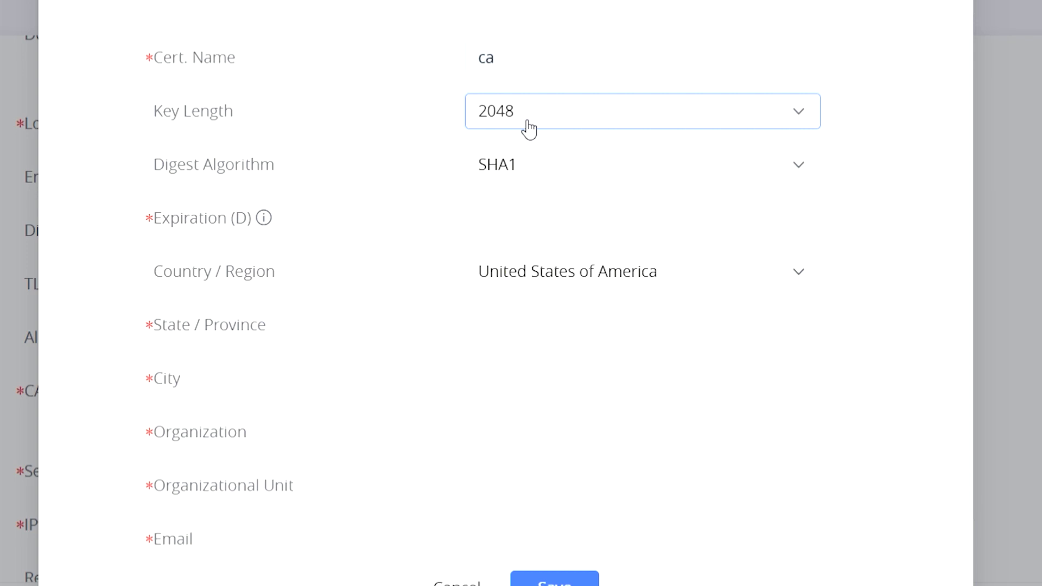
{"action": "left_click", "coordinate": [530, 171]}
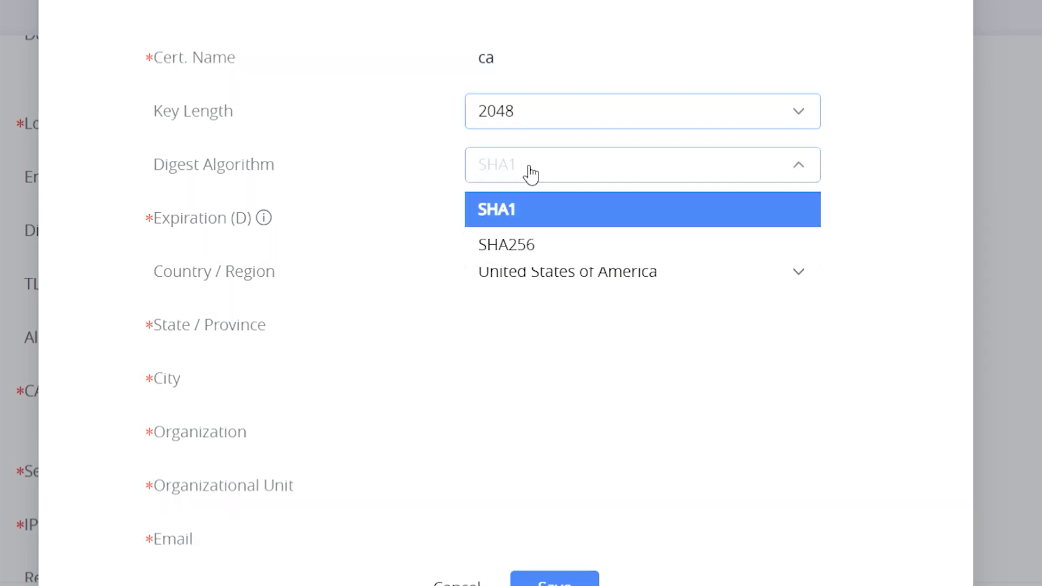
{"action": "left_click", "coordinate": [529, 253]}
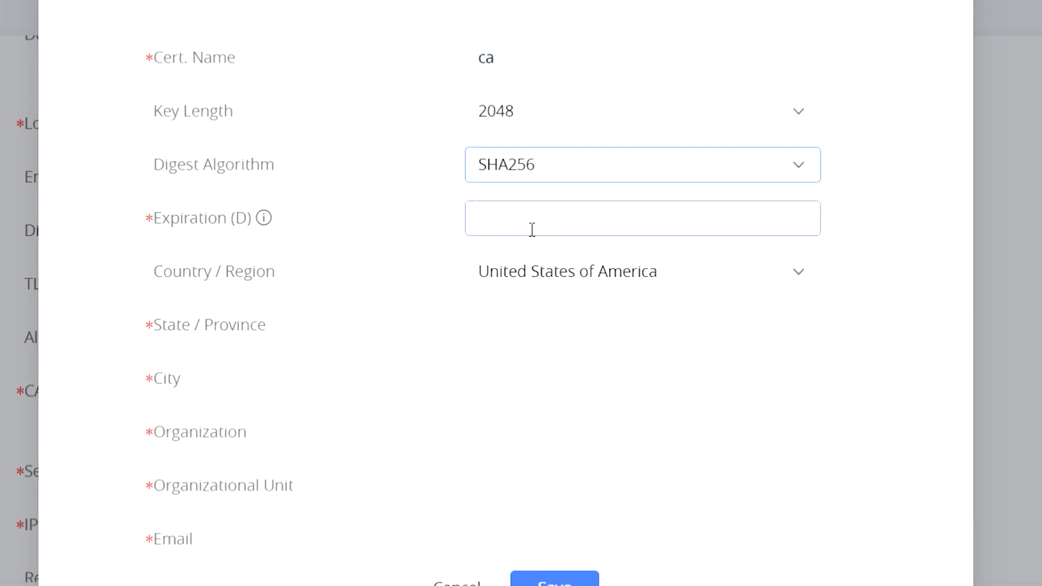
{"action": "left_click", "coordinate": [531, 229]}
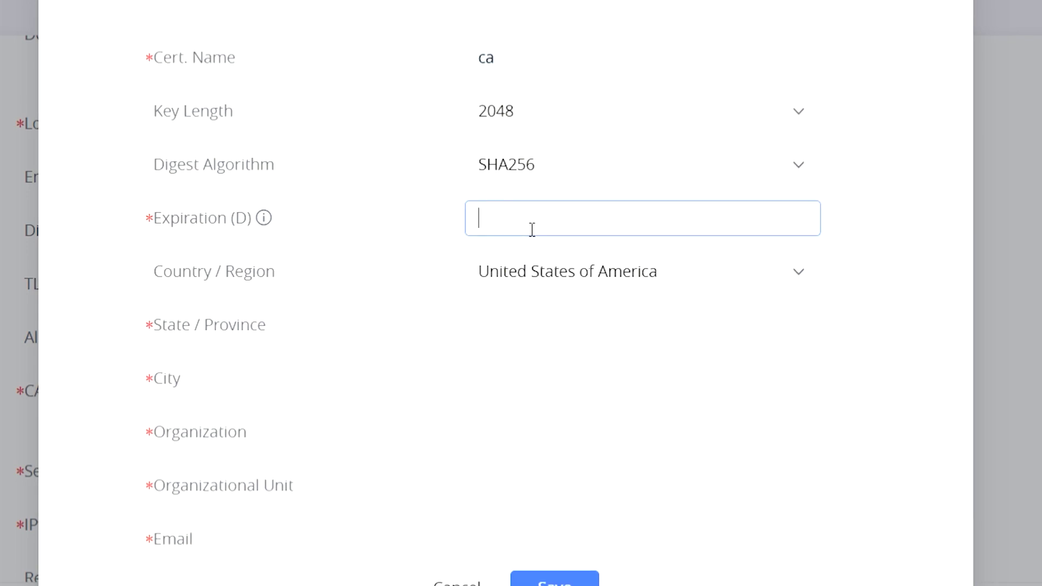
{"action": "type", "text": "60"}
- Enter the CA's details: Massachusetts, Boston, Grandstream, Support, and the support e-mail address
{"action": "scroll", "coordinate": [523, 295], "scroll_direction": "down", "scroll_amount": 1}
{"action": "left_click", "coordinate": [523, 295]}
{"action": "type", "text": "Massachusetts"}
{"action": "left_click", "coordinate": [510, 356]}
{"action": "type", "text": "Boston"}
{"action": "left_click", "coordinate": [517, 396]}
{"action": "type", "text": "Grandstream"}
{"action": "left_click", "coordinate": [512, 470]}
{"action": "type", "text": "Support"}
{"action": "left_click", "coordinate": [530, 513]}
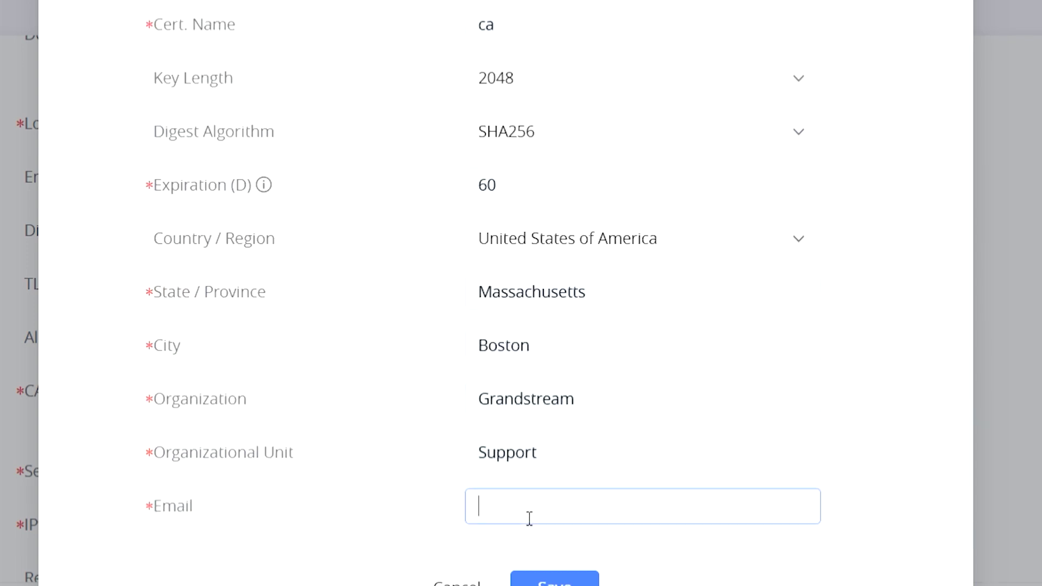
{"action": "left_click", "coordinate": [595, 575]}
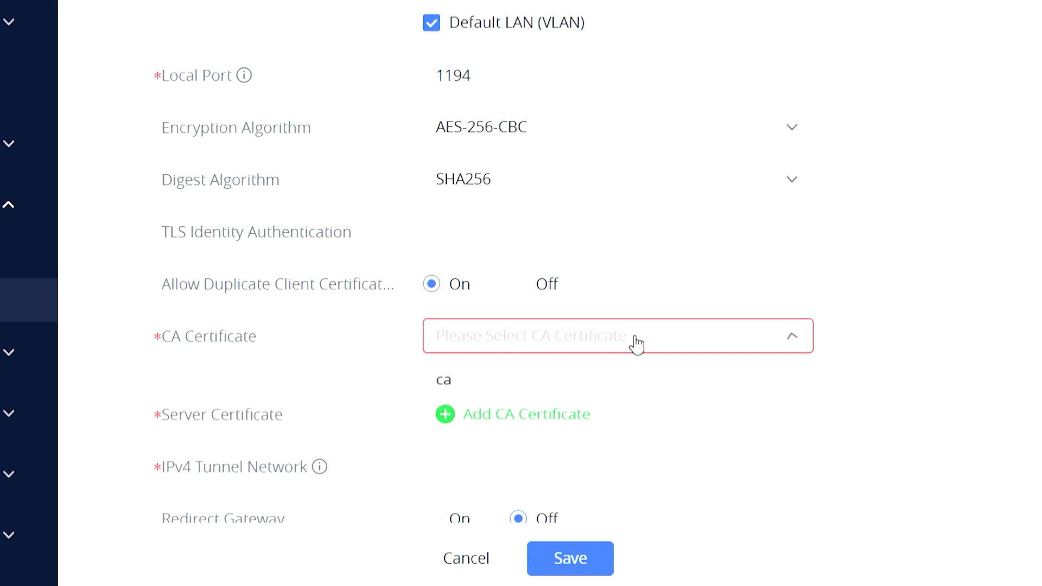
- Select CA ca, then add server certificate 'server' signed by ca, SHA256, 60-day expiry
{"action": "left_click", "coordinate": [522, 383]}
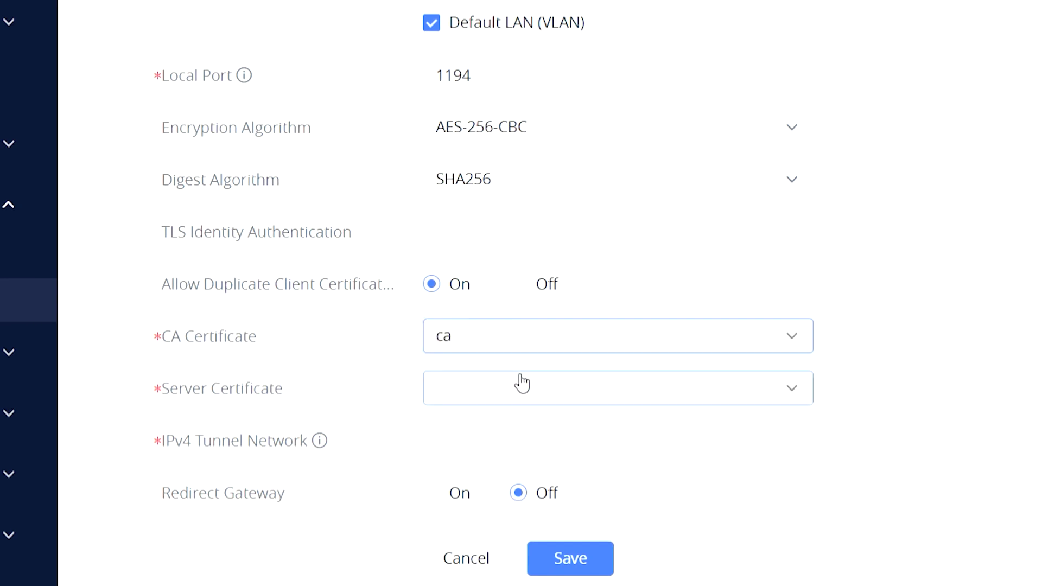
{"action": "left_click", "coordinate": [522, 383]}
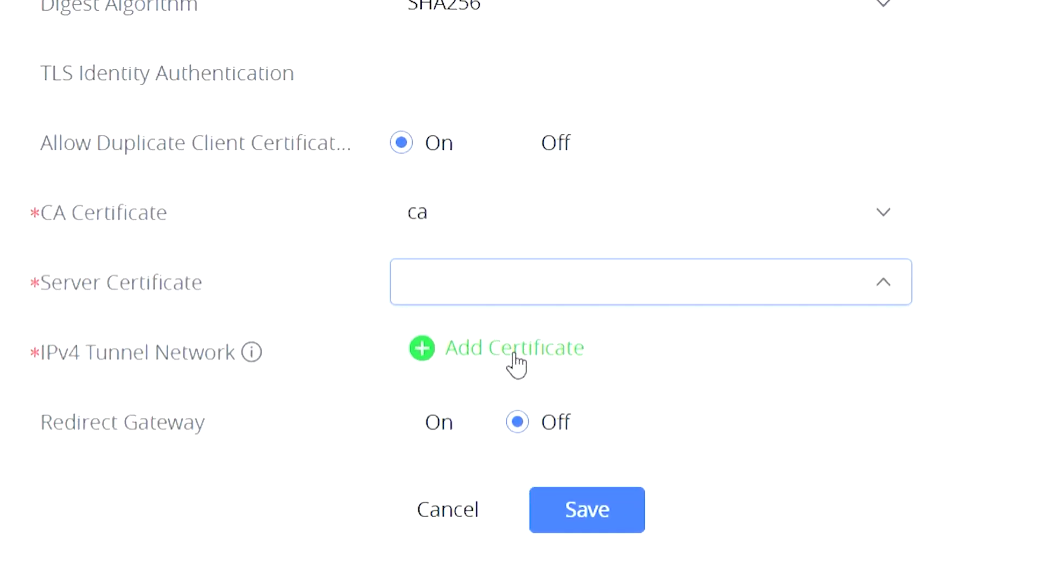
{"action": "left_click", "coordinate": [496, 387]}
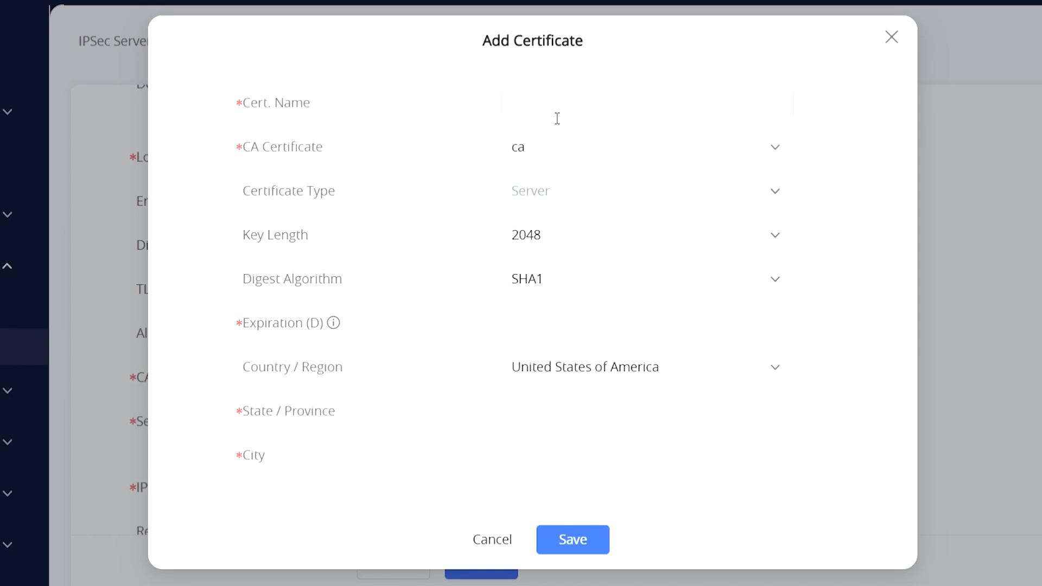
{"action": "left_click", "coordinate": [558, 105]}
{"action": "type", "text": "server"}
{"action": "left_click", "coordinate": [552, 154]}
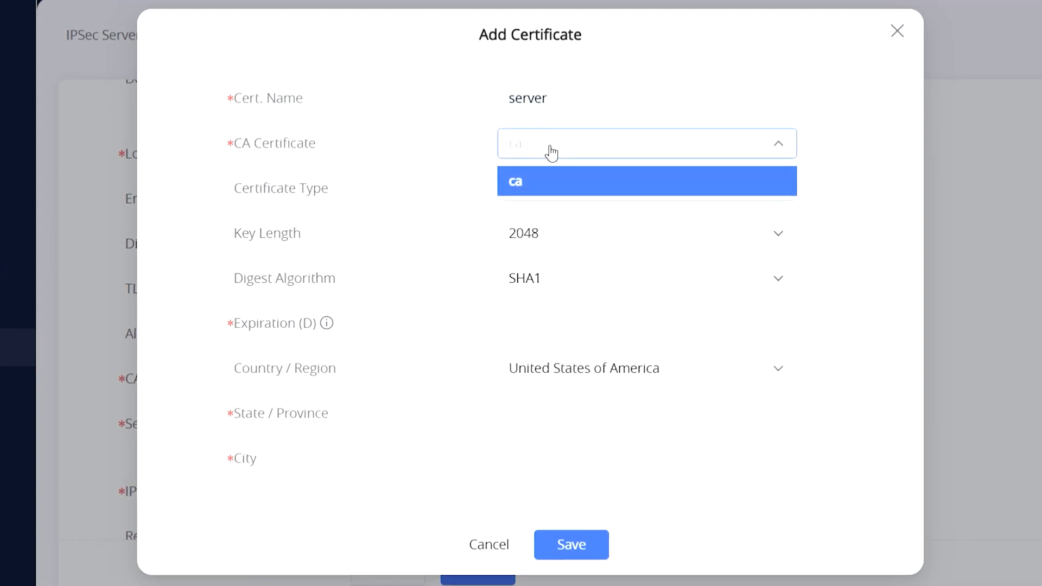
{"action": "left_click", "coordinate": [574, 184]}
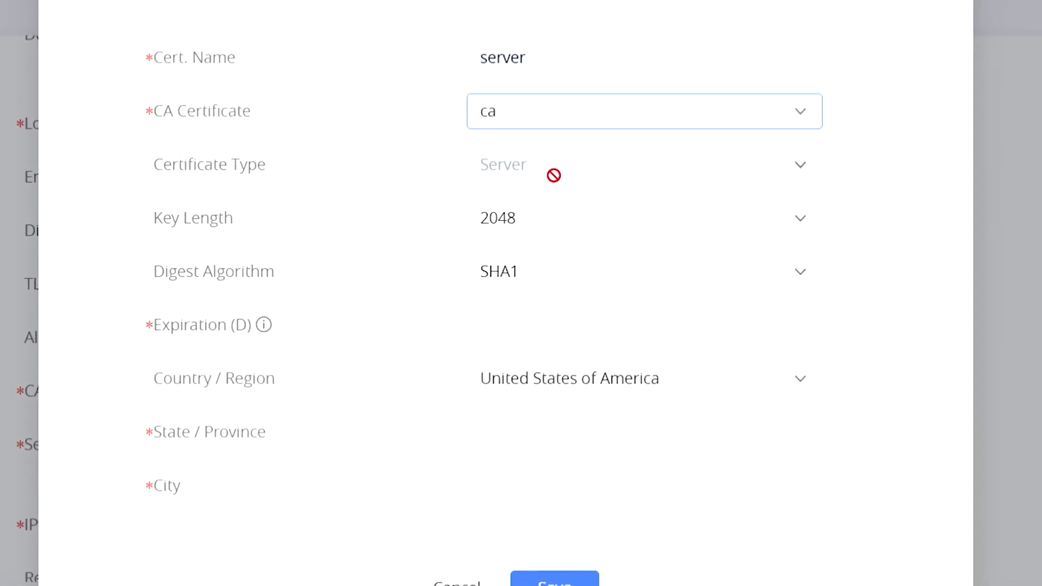
{"action": "left_click", "coordinate": [543, 282]}
{"action": "left_click", "coordinate": [531, 356]}
{"action": "left_click", "coordinate": [531, 325]}
{"action": "type", "text": "60"}
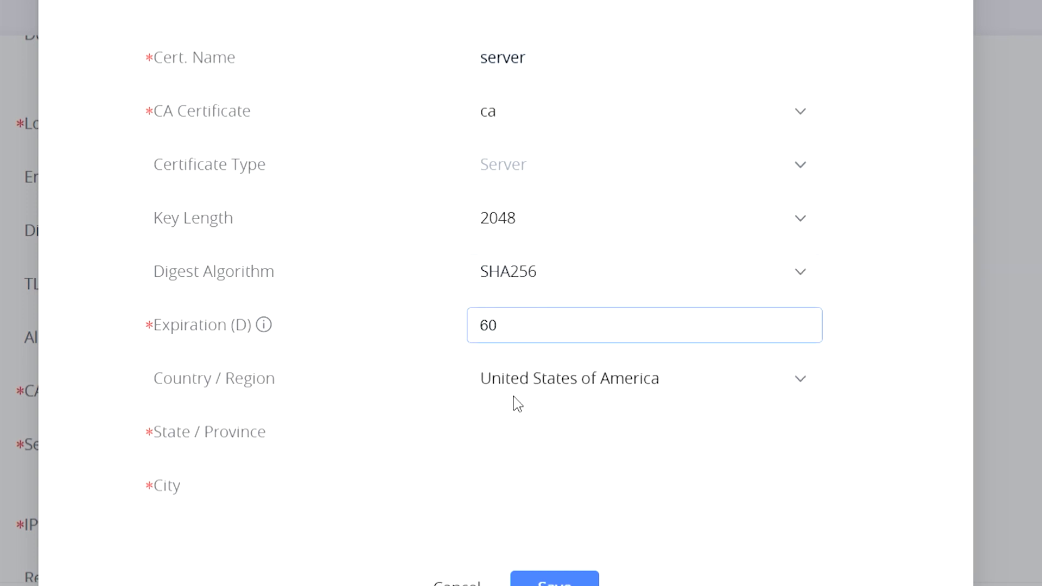
- Enter the server certificate's details: Massachusetts, Boston, Grandstream, Support, and the support e-mail address
{"action": "left_click", "coordinate": [511, 431]}
{"action": "type", "text": "Massachusetts"}
{"action": "left_click", "coordinate": [503, 491]}
{"action": "type", "text": "Boston"}
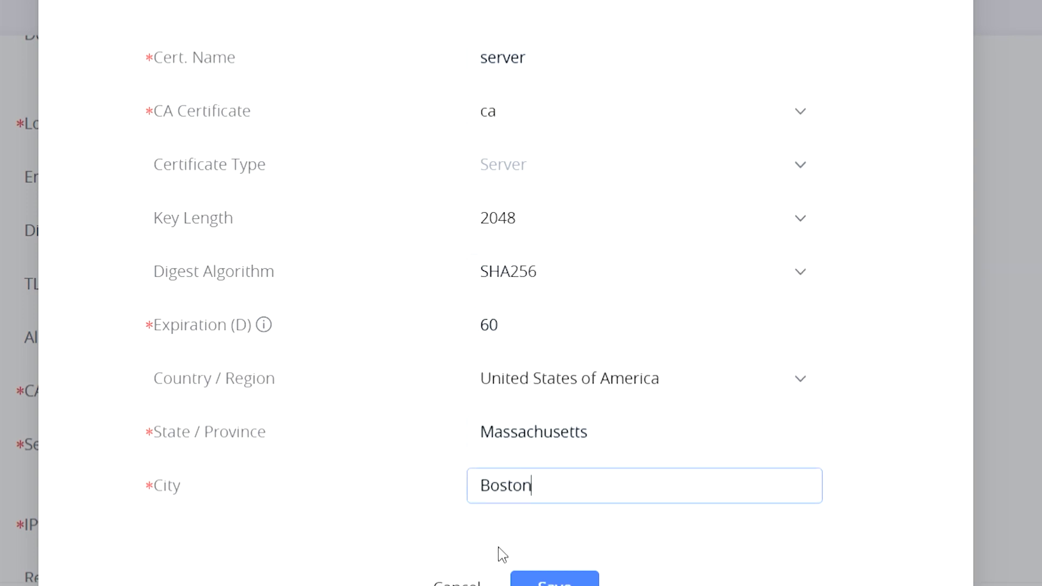
{"action": "scroll", "coordinate": [500, 551], "scroll_direction": "down", "scroll_amount": 2}
{"action": "left_click", "coordinate": [510, 411]}
{"action": "type", "text": "Grandstream"}
{"action": "left_click", "coordinate": [510, 468]}
{"action": "type", "text": "Support"}
{"action": "left_click", "coordinate": [510, 507]}
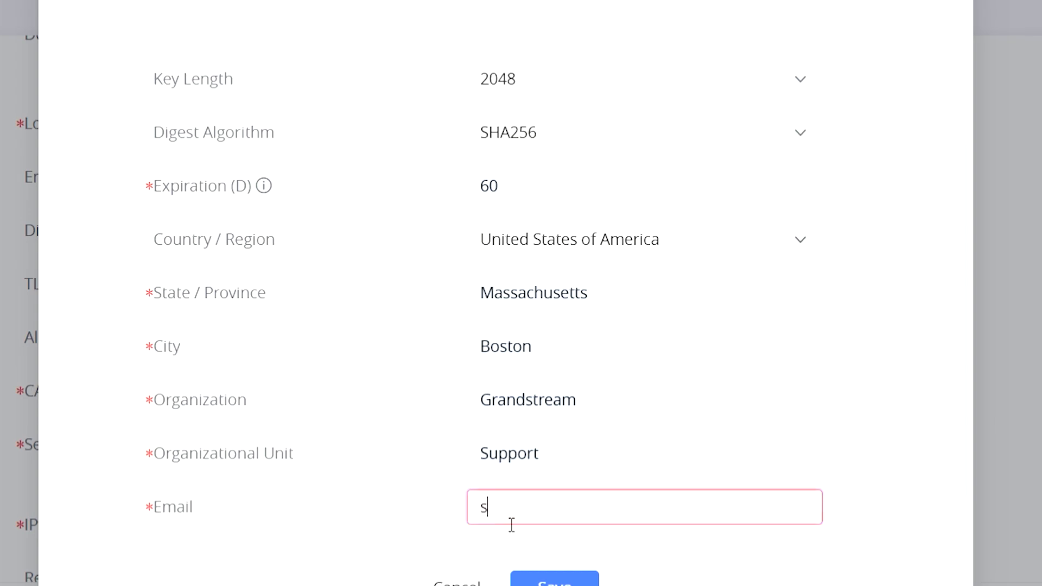
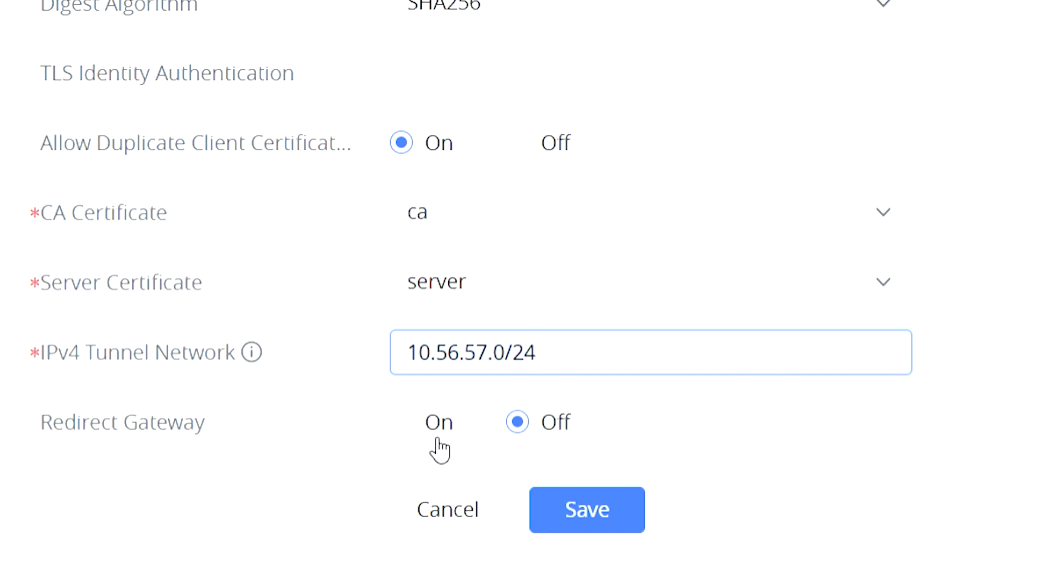
- Add push route 10.0.10.0/24, switch Allow Peer to Change IP On, and save the server
{"action": "scroll", "coordinate": [440, 451], "scroll_direction": "down", "scroll_amount": 5}
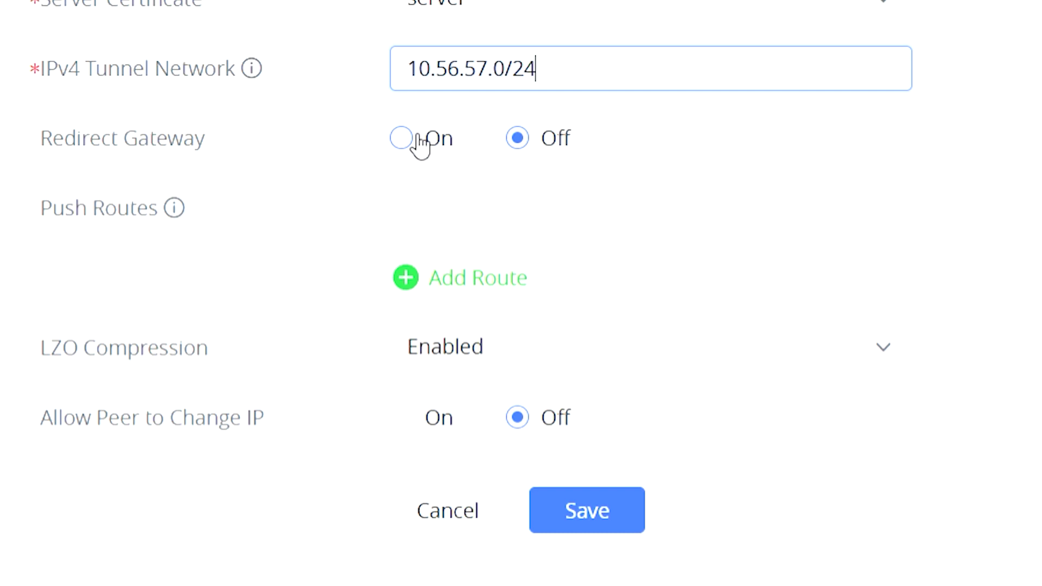
{"action": "left_click", "coordinate": [529, 145]}
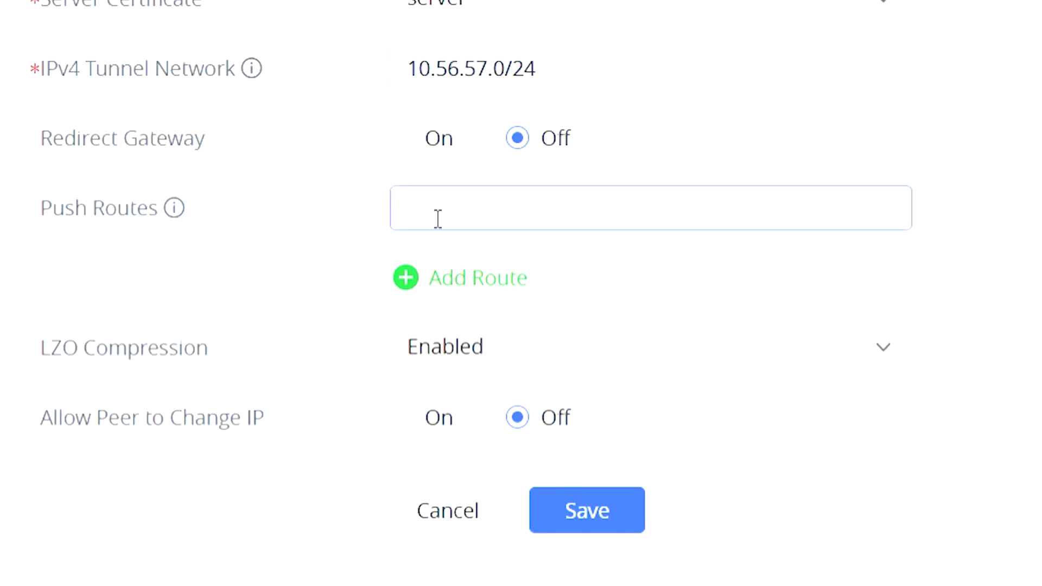
{"action": "mouse_move", "coordinate": [172, 212]}
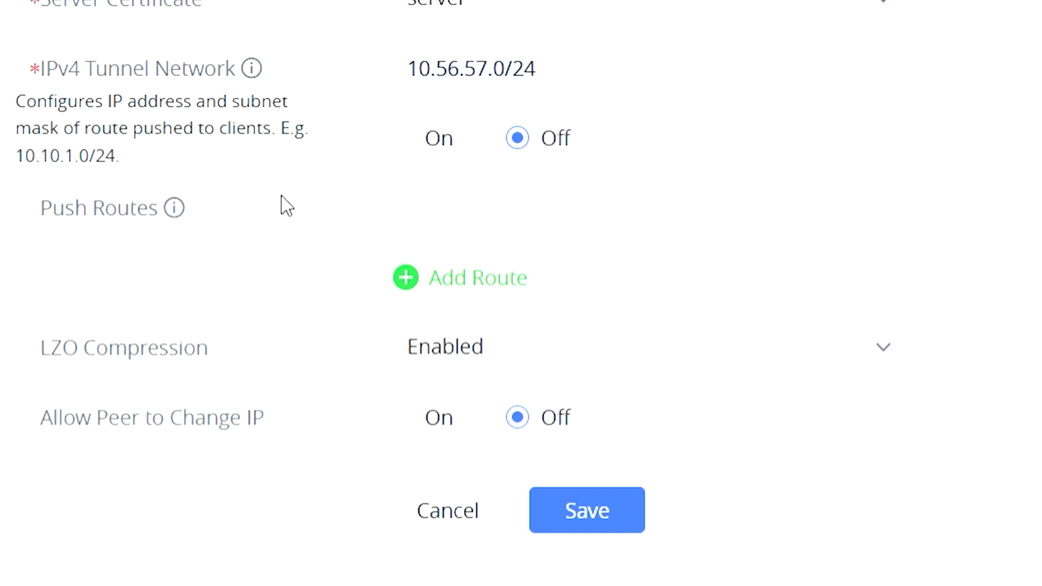
{"action": "left_click", "coordinate": [472, 213]}
{"action": "type", "text": "10.0.10.0/24"}
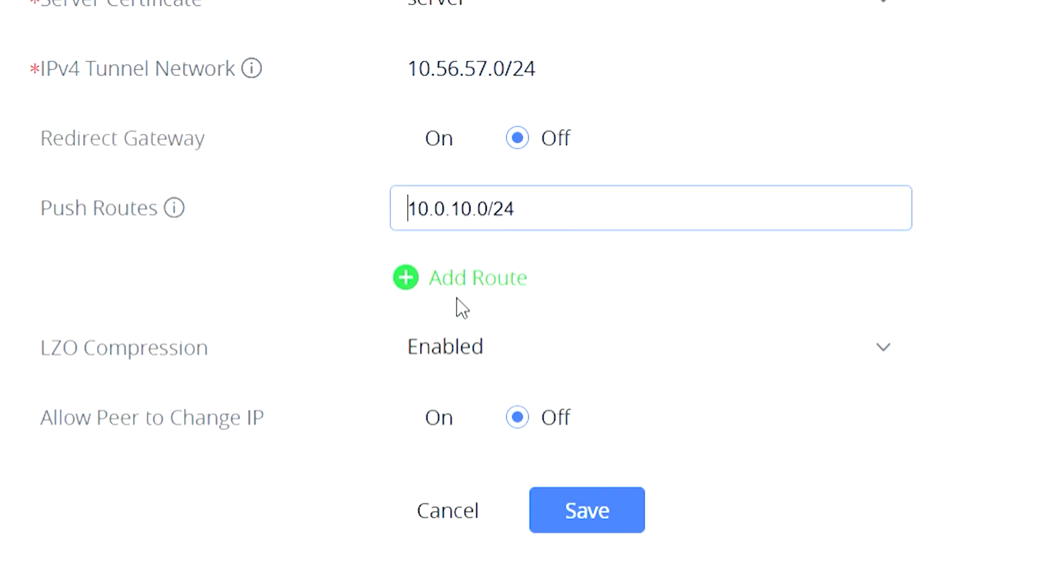
{"action": "left_click", "coordinate": [603, 270]}
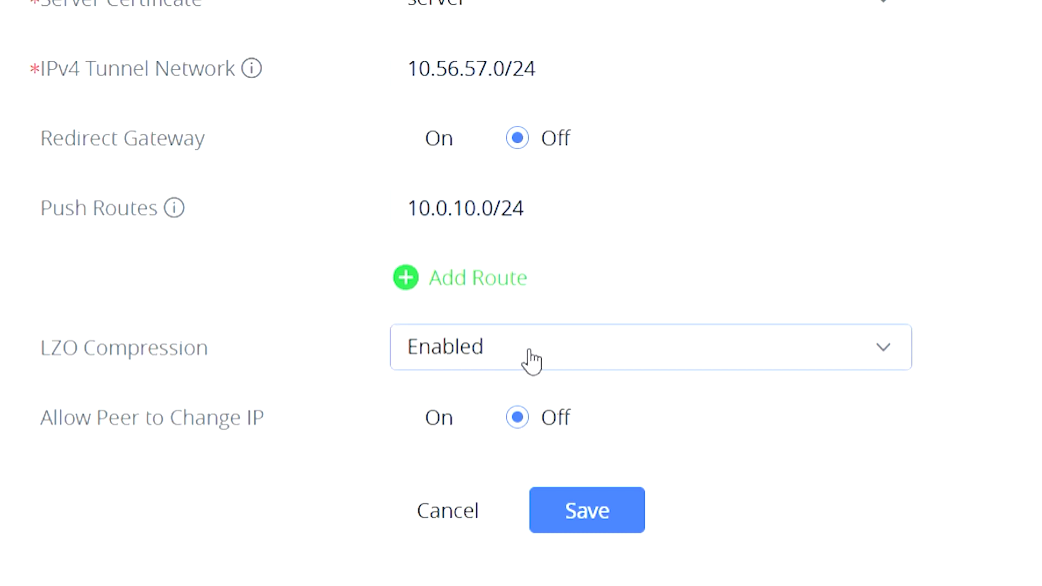
{"action": "left_click", "coordinate": [404, 419]}
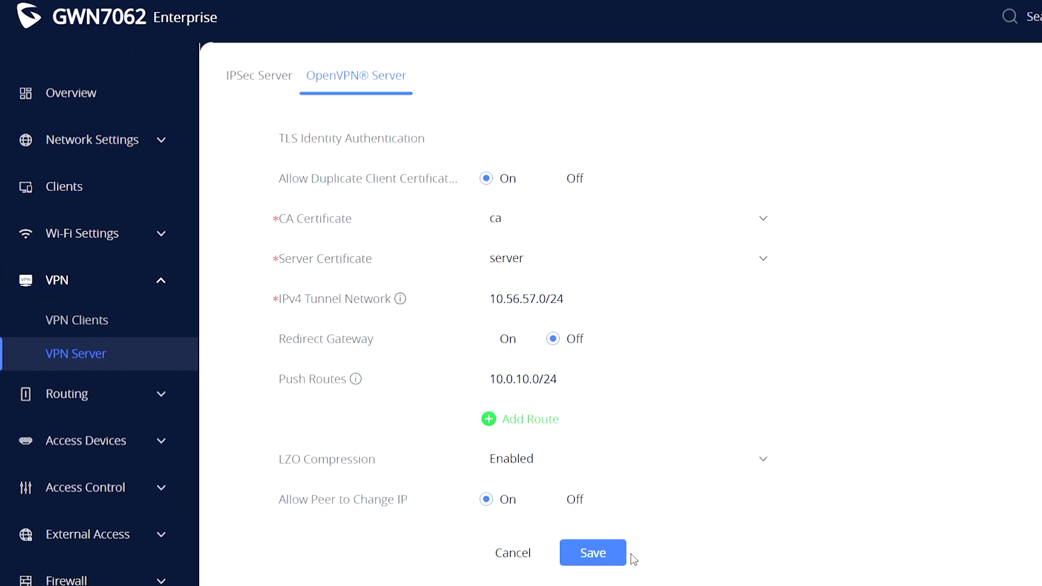
{"action": "left_click", "coordinate": [616, 553]}
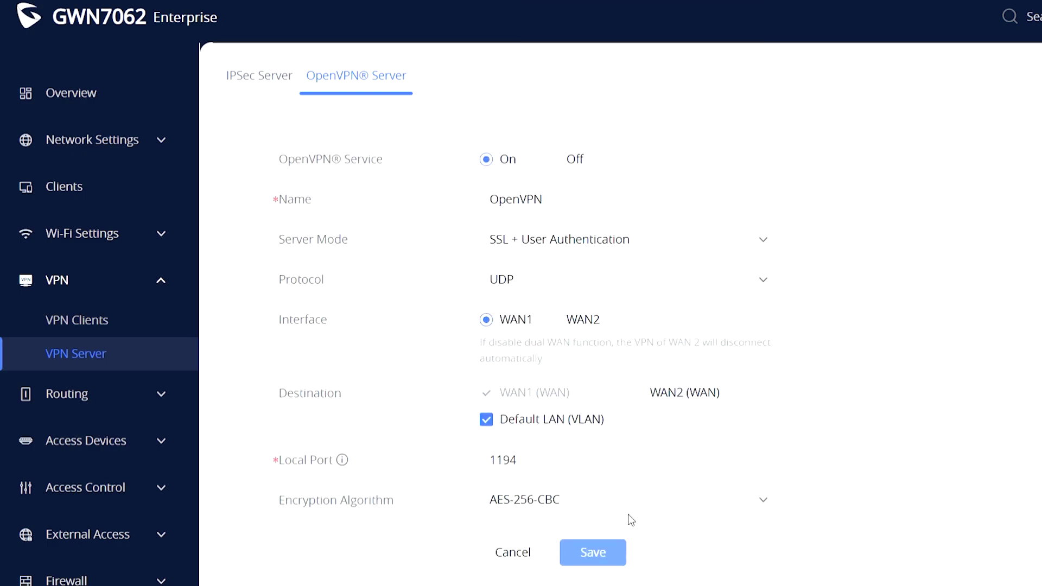
- Tick OpenVPN as a destination on the Default LAN VLAN, save, and return to VPN Server
{"action": "scroll", "coordinate": [628, 513], "scroll_direction": "down", "scroll_amount": 3}
{"action": "left_click", "coordinate": [92, 139]}
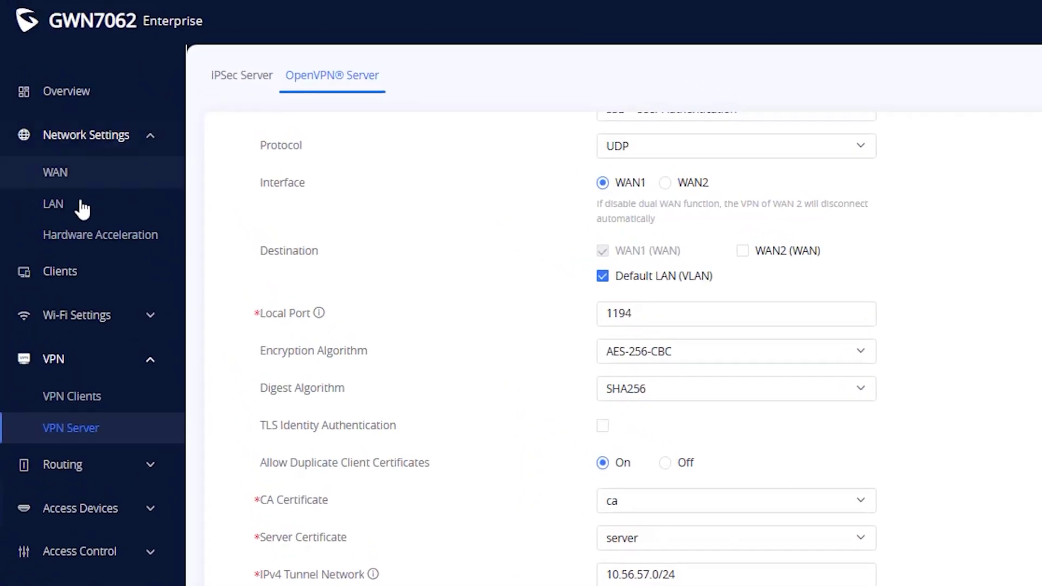
{"action": "left_click", "coordinate": [76, 209]}
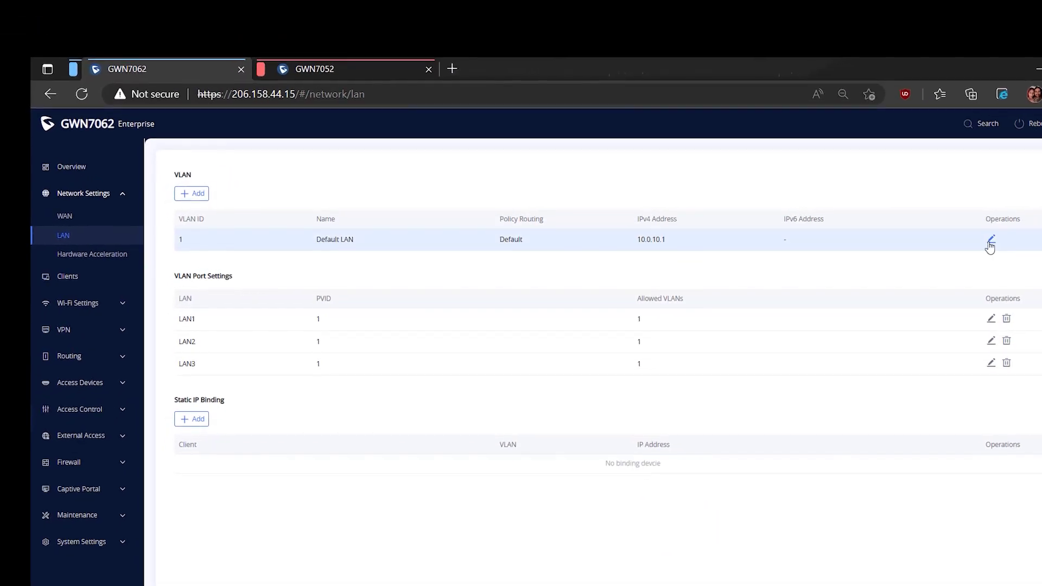
{"action": "left_click", "coordinate": [991, 241]}
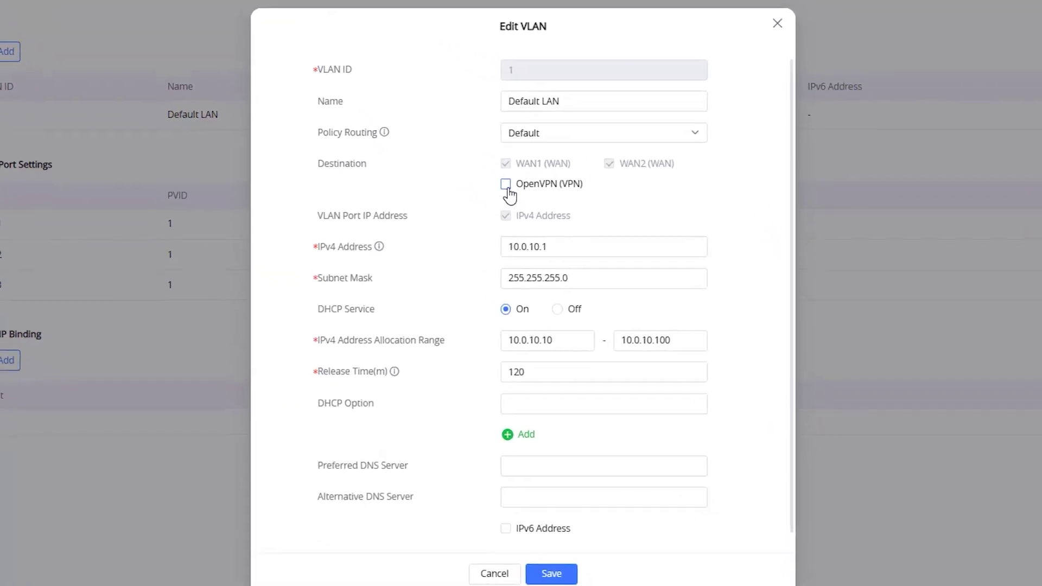
{"action": "left_click", "coordinate": [567, 291]}
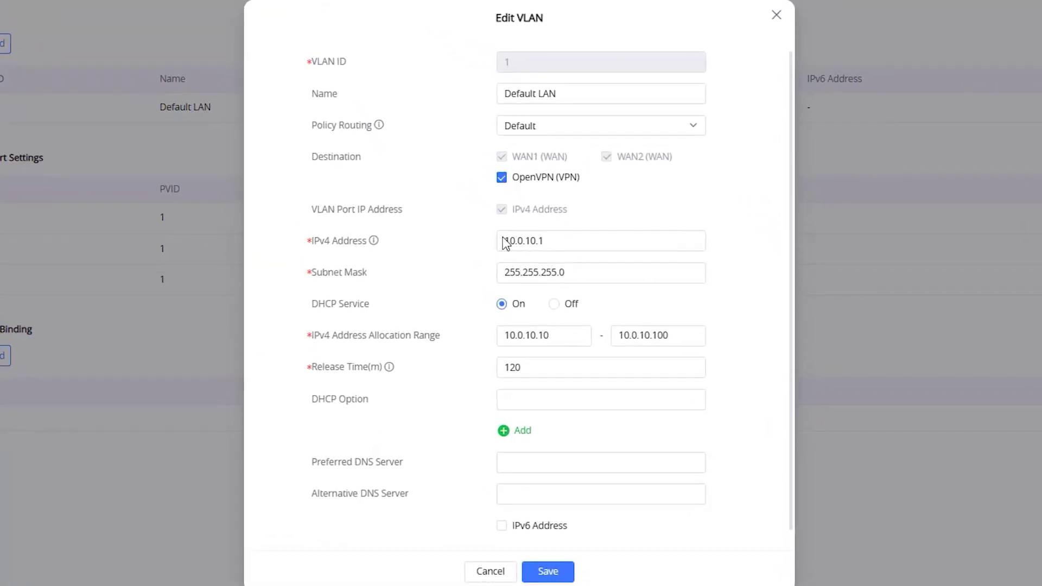
{"action": "left_click", "coordinate": [548, 572]}
{"action": "left_click", "coordinate": [86, 360]}
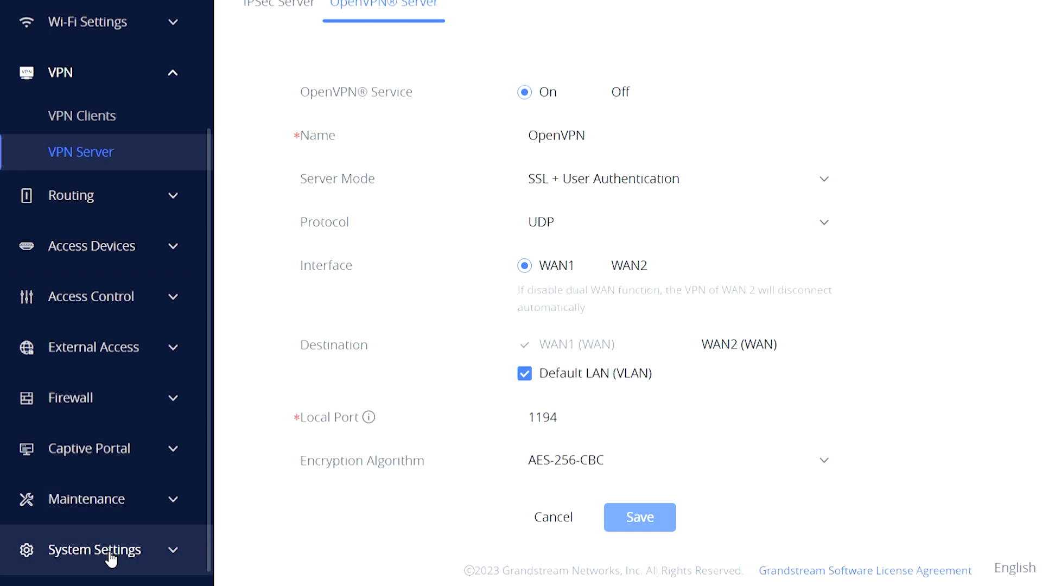
- Open the User list under Certificate Management and begin adding a new user
{"action": "left_click", "coordinate": [111, 550]}
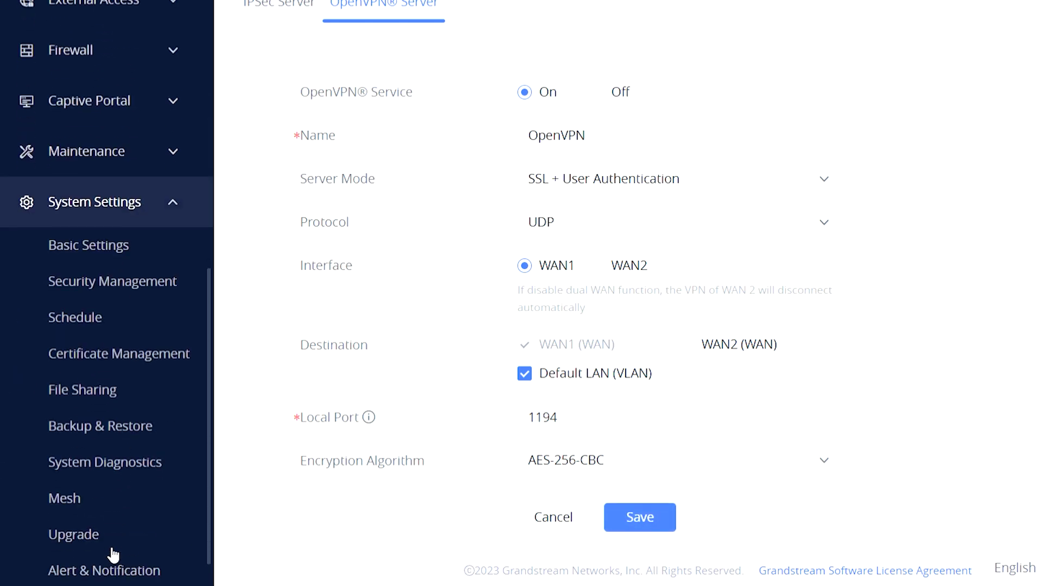
{"action": "left_click", "coordinate": [144, 353]}
{"action": "left_click", "coordinate": [377, 83]}
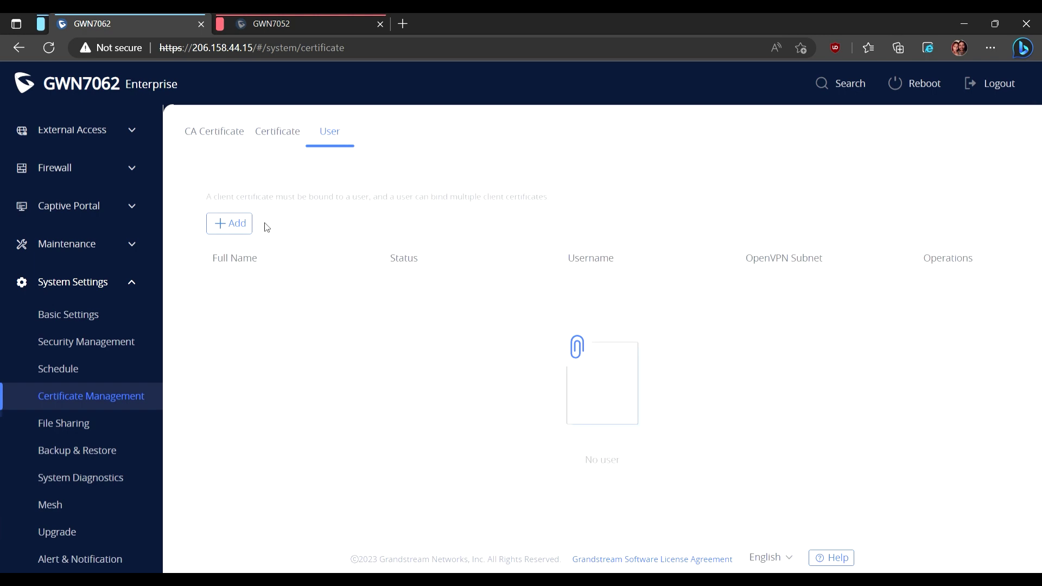
{"action": "left_click", "coordinate": [245, 229]}
- Save an enabled user with full name 'client', username 'user' and a password, then switch to GWN7052
{"action": "left_click", "coordinate": [501, 228]}
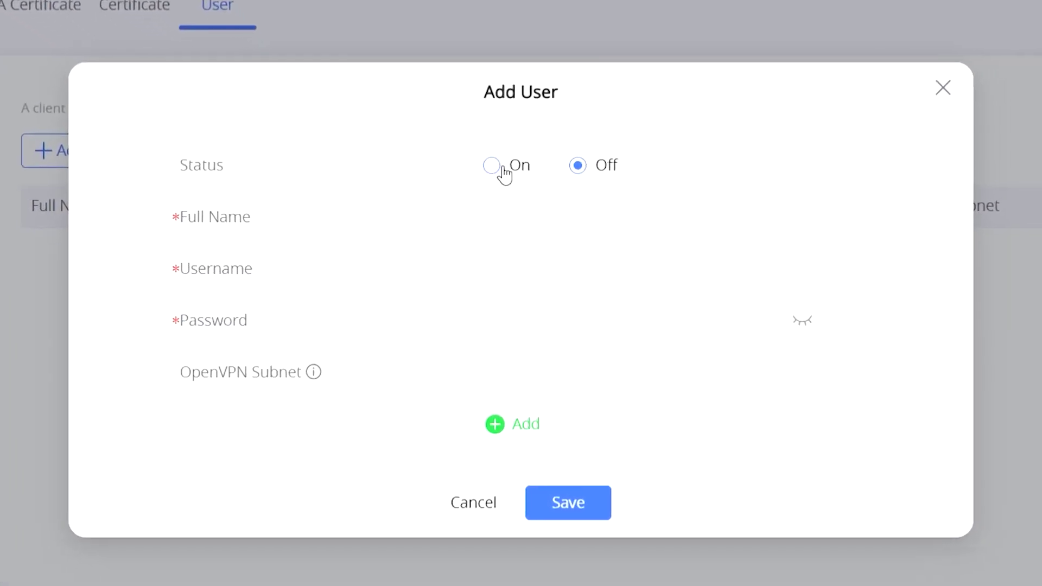
{"action": "left_click", "coordinate": [507, 198]}
{"action": "type", "text": "client"}
{"action": "left_click", "coordinate": [515, 272]}
{"action": "type", "text": "user"}
{"action": "key", "text": "Tab"}
{"action": "type", "text": "password"}
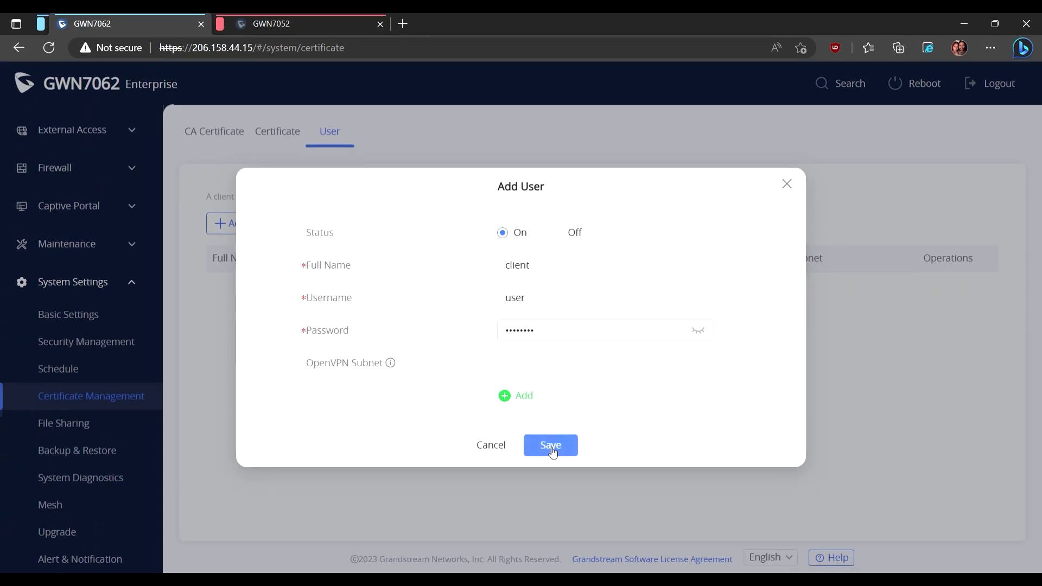
{"action": "left_click", "coordinate": [559, 486]}
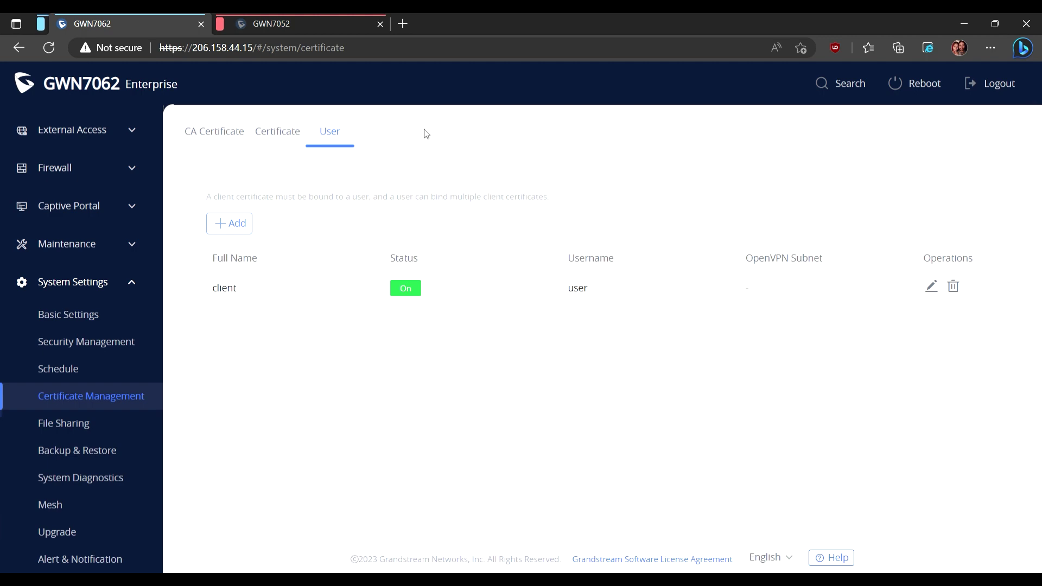
{"action": "left_click", "coordinate": [314, 26]}
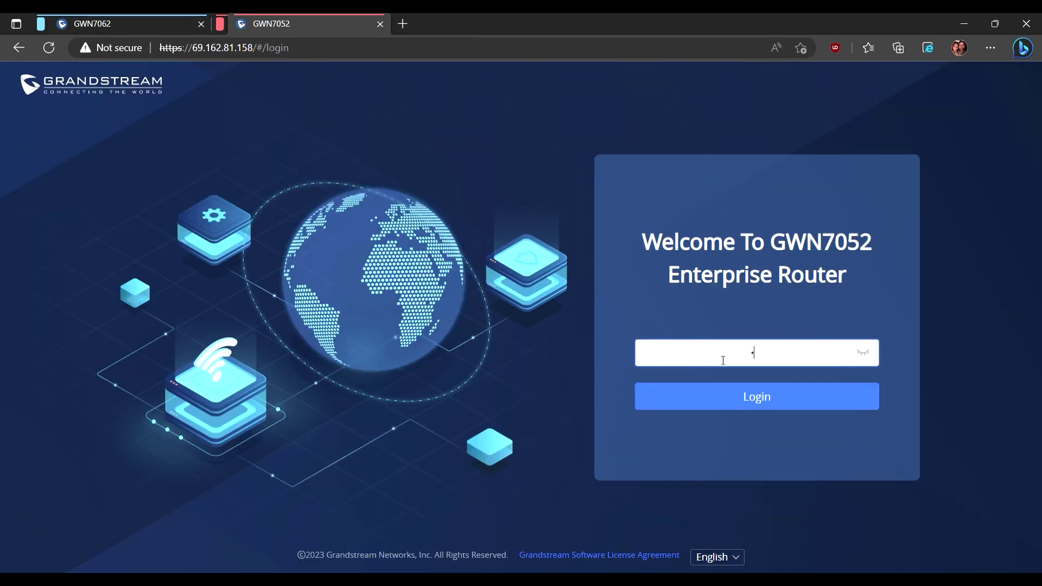
- Log in to the GWN7052, read its Default LAN address 10.0.20.1, then start another GWN7062 user
{"action": "key", "text": "Return"}
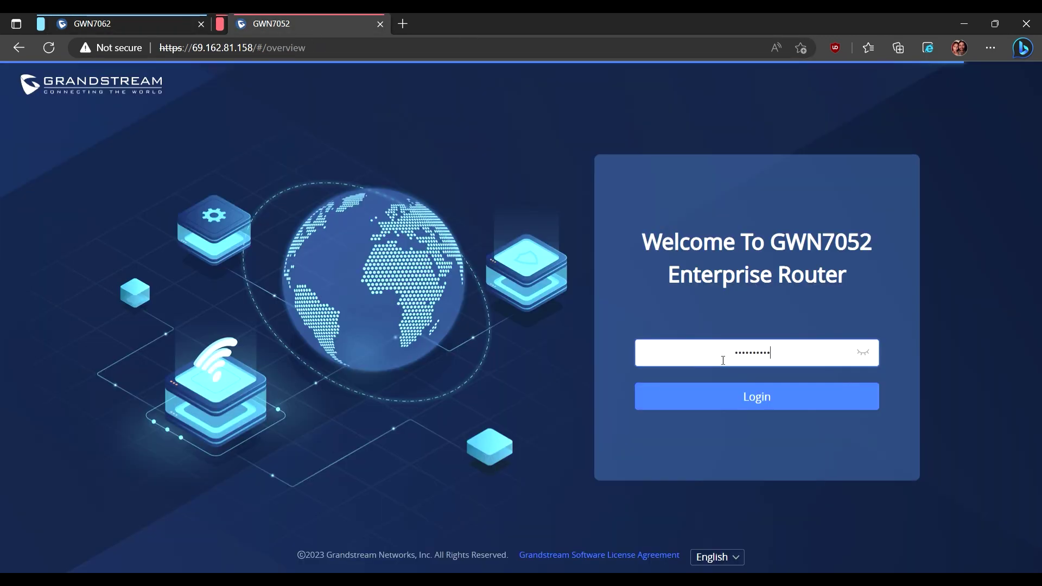
{"action": "left_click", "coordinate": [93, 187]}
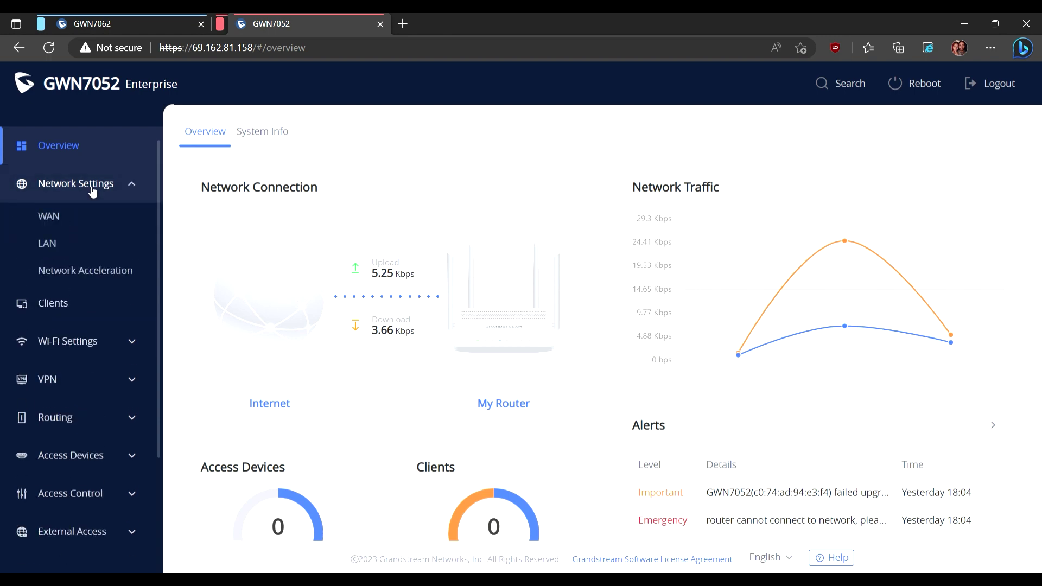
{"action": "left_click", "coordinate": [53, 250]}
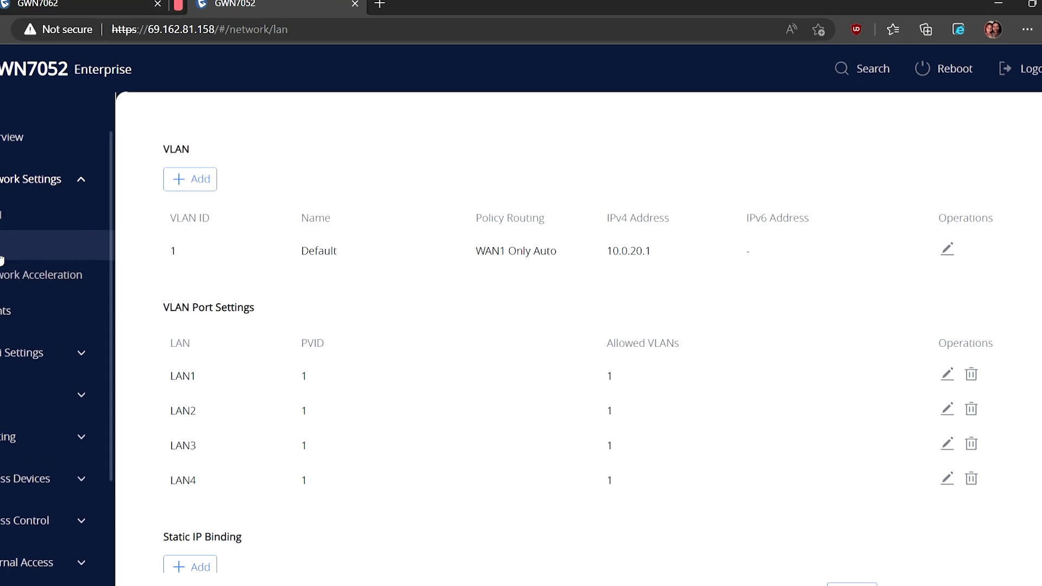
{"action": "double_click", "coordinate": [630, 239]}
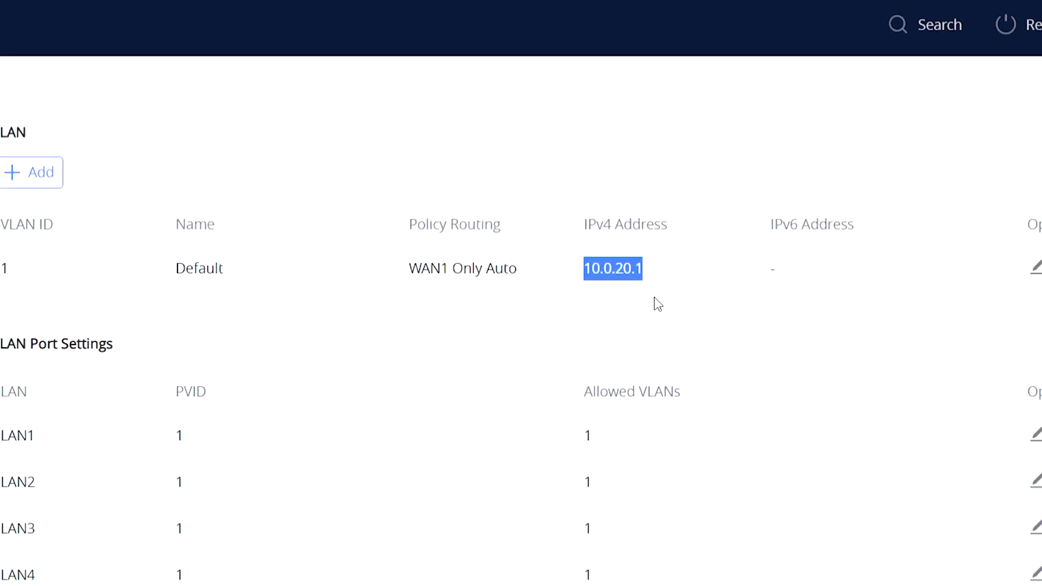
{"action": "left_click", "coordinate": [631, 334]}
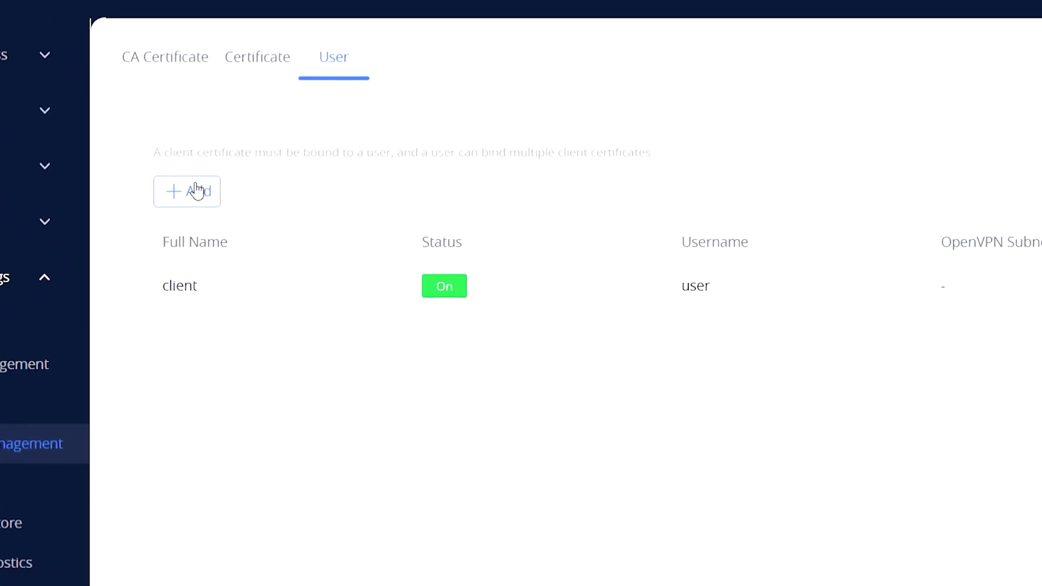
{"action": "left_click", "coordinate": [196, 191]}
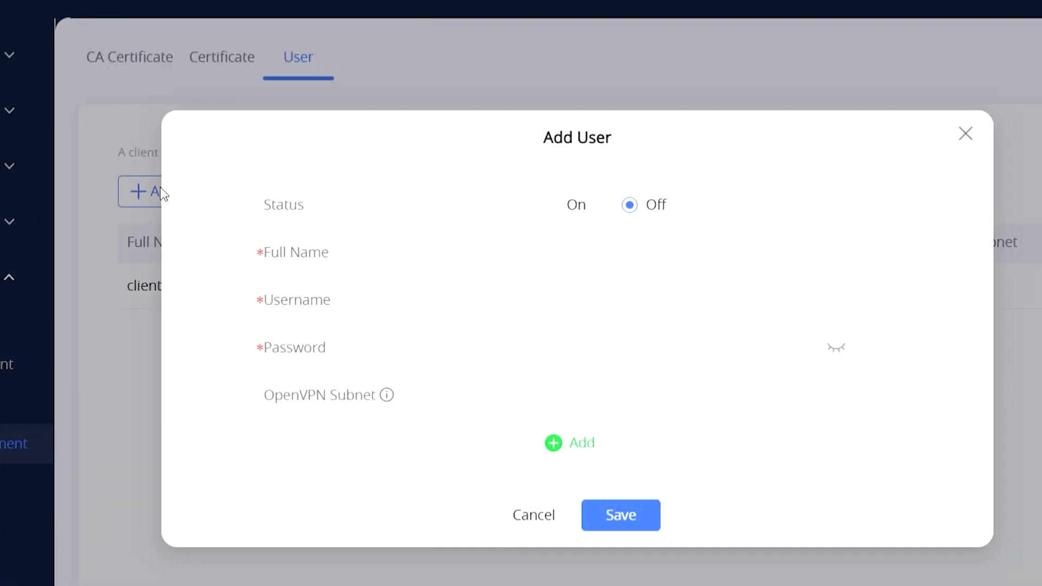
- Save enabled user 'site2site' with username 7052, the account password and OpenVPN subnet 10.0.20.0/24
{"action": "left_click", "coordinate": [505, 209]}
{"action": "left_click", "coordinate": [522, 266]}
{"action": "type", "text": "site2site"}
{"action": "left_click", "coordinate": [527, 300]}
{"action": "type", "text": "7052"}
{"action": "left_click", "coordinate": [529, 353]}
{"action": "key", "text": "ctrl+v"}
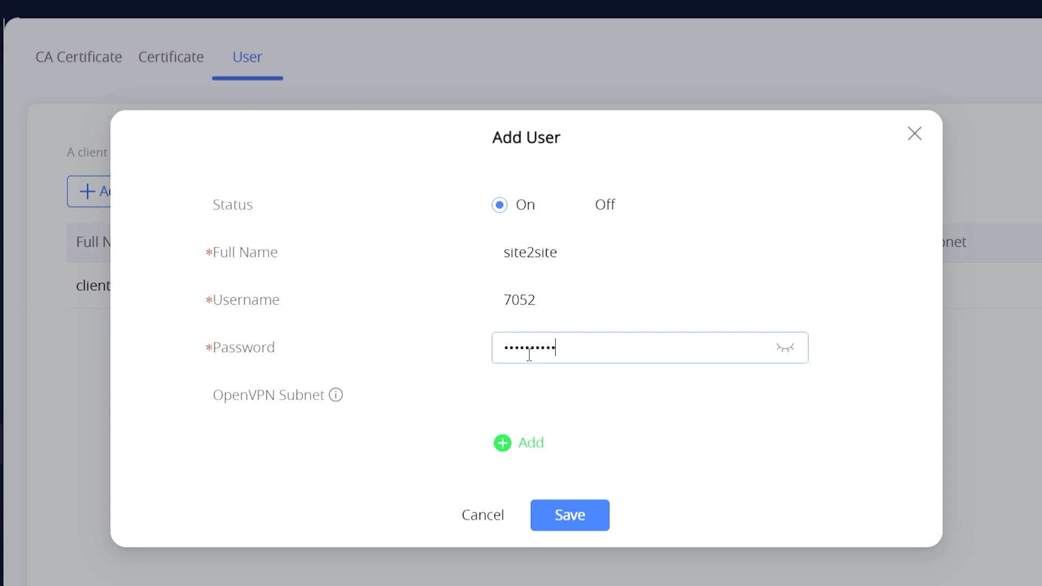
{"action": "left_click", "coordinate": [528, 397]}
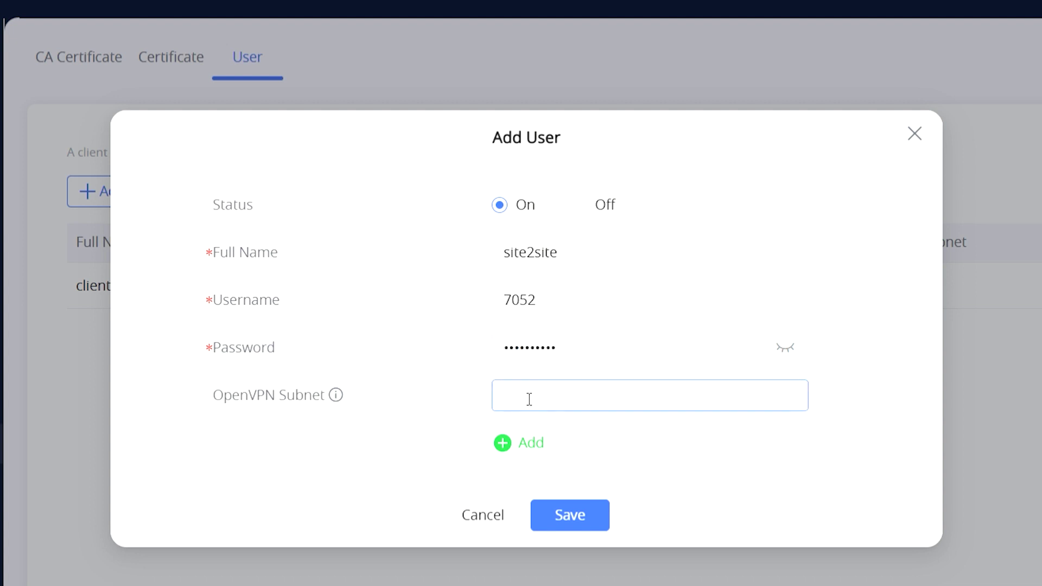
{"action": "type", "text": "10.0.20.0/24"}
{"action": "left_click", "coordinate": [570, 515]}
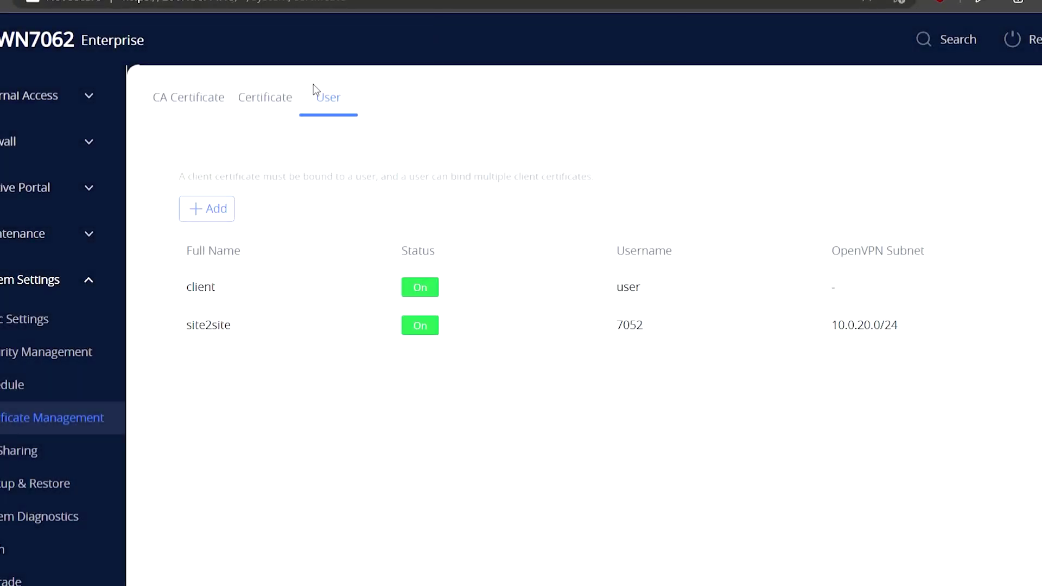
- Start a certificate named 'client', signed by ca, of type Client with SHA256 digest
{"action": "left_click", "coordinate": [257, 102]}
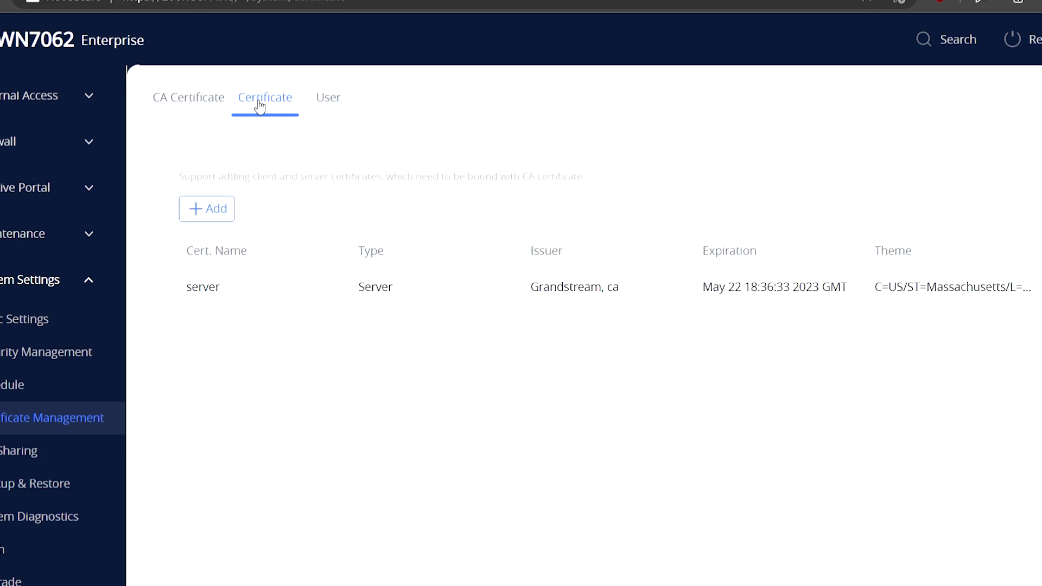
{"action": "left_click", "coordinate": [207, 209]}
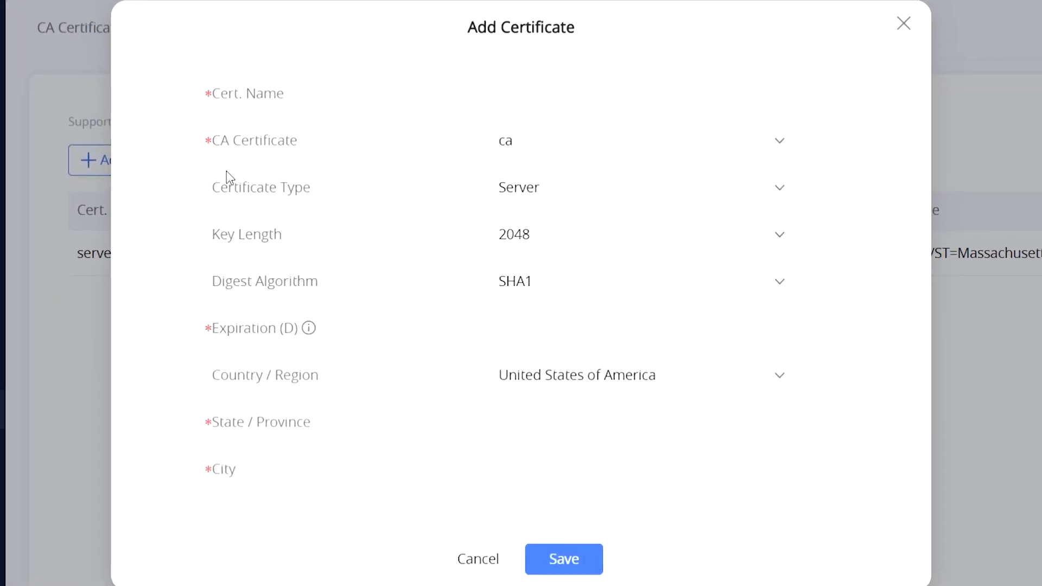
{"action": "left_click", "coordinate": [520, 116]}
{"action": "type", "text": "client"}
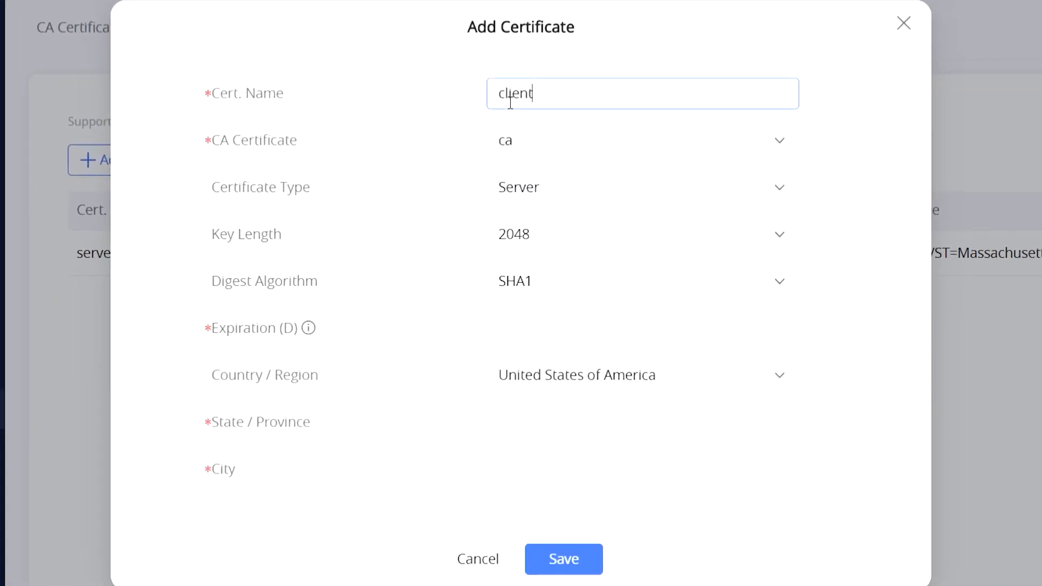
{"action": "left_click", "coordinate": [520, 144]}
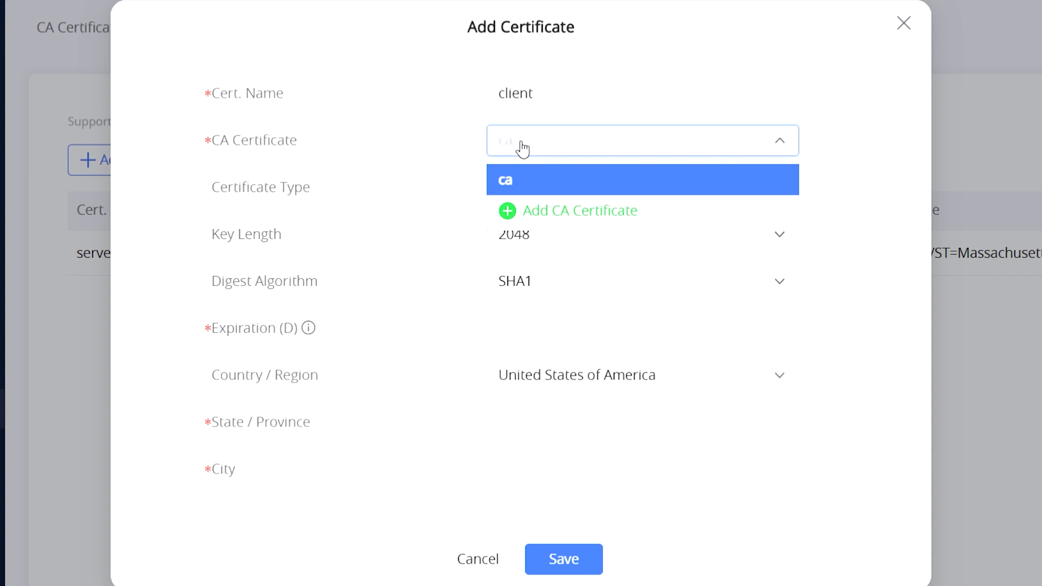
{"action": "left_click", "coordinate": [546, 185]}
{"action": "left_click", "coordinate": [546, 188]}
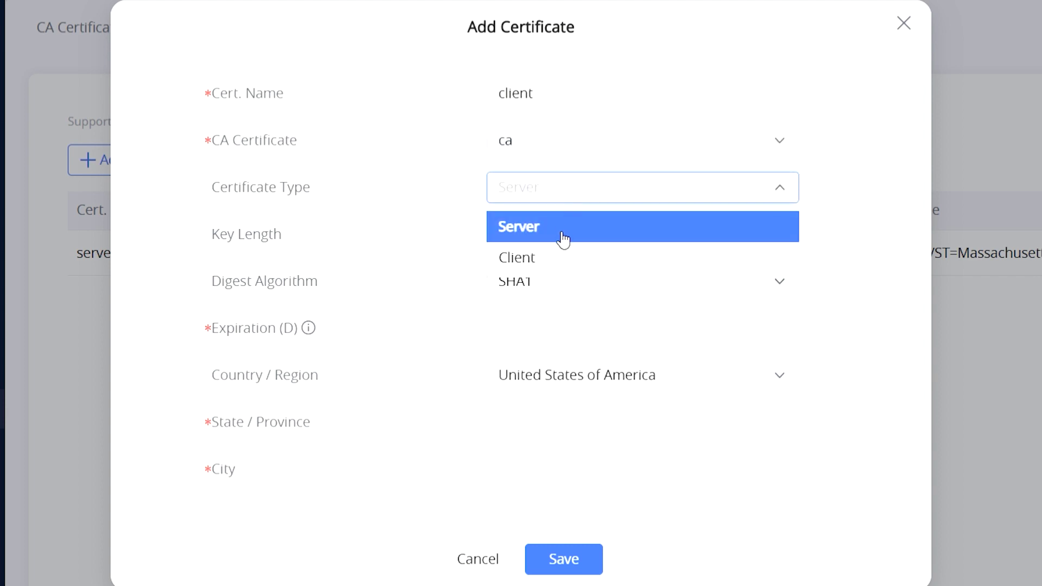
{"action": "left_click", "coordinate": [552, 260]}
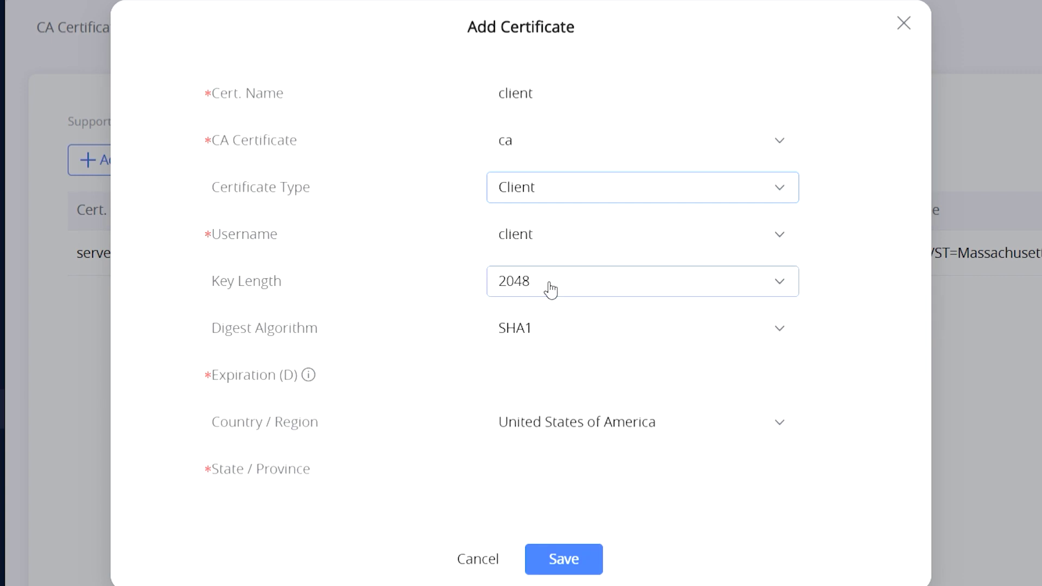
{"action": "left_click", "coordinate": [544, 330]}
{"action": "left_click", "coordinate": [539, 400]}
- Give it 60 days validity, Boston, Grandstream, Support and a contact e-mail, then save
{"action": "type", "text": "60"}
{"action": "scroll", "coordinate": [591, 382], "scroll_direction": "down", "scroll_amount": 3}
{"action": "left_click", "coordinate": [562, 309]}
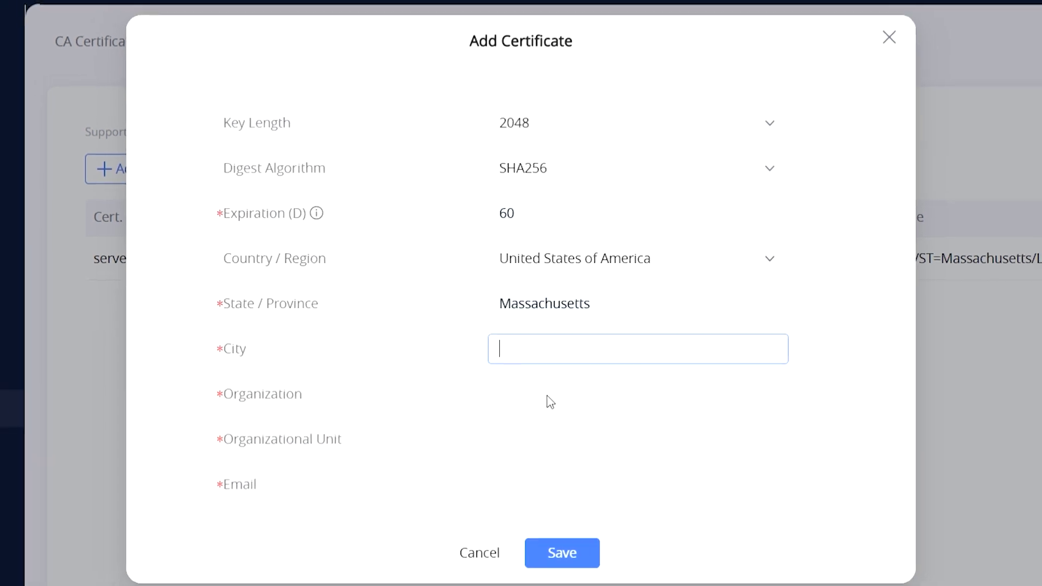
{"action": "type", "text": "Boston"}
{"action": "key", "text": "Tab"}
{"action": "type", "text": "Grandstream"}
{"action": "key", "text": "Tab"}
{"action": "type", "text": "Support"}
{"action": "key", "text": "Tab"}
{"action": "left_click", "coordinate": [558, 552]}
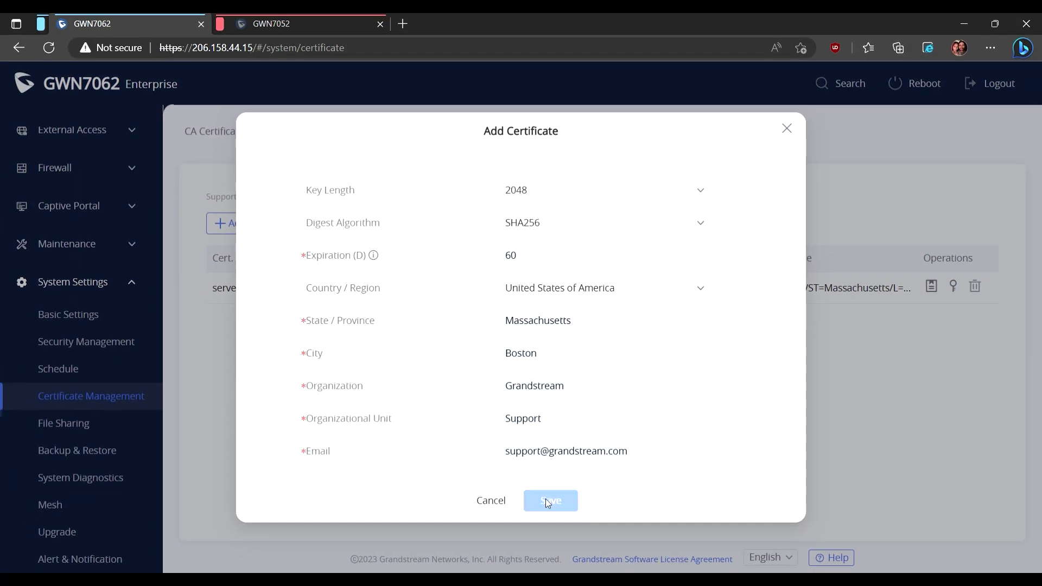
- Download and keep the client certificate and its private key files
{"action": "key", "text": "ctrl+minus"}
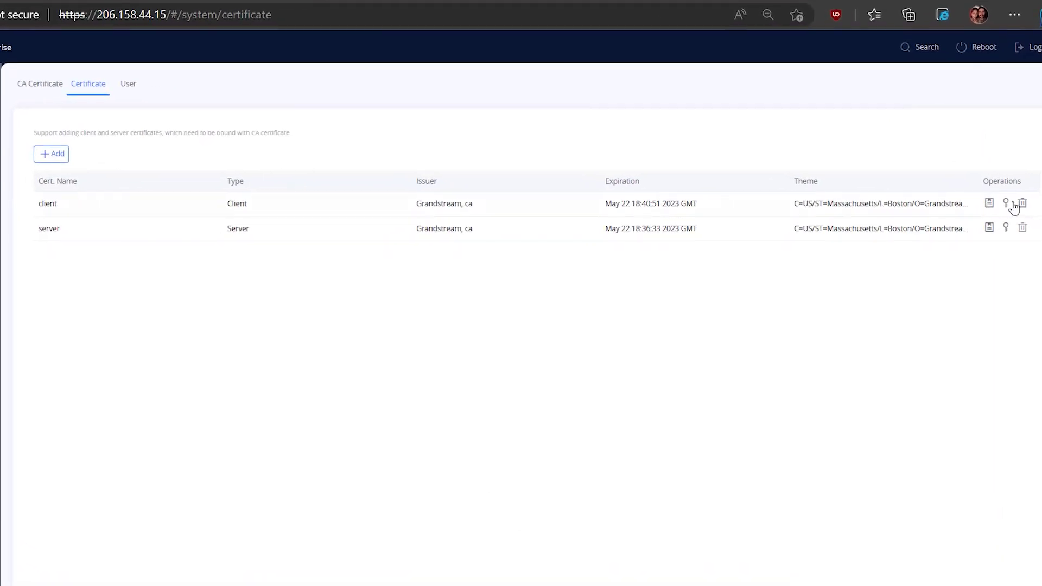
{"action": "left_click", "coordinate": [989, 203]}
{"action": "left_click", "coordinate": [733, 112]}
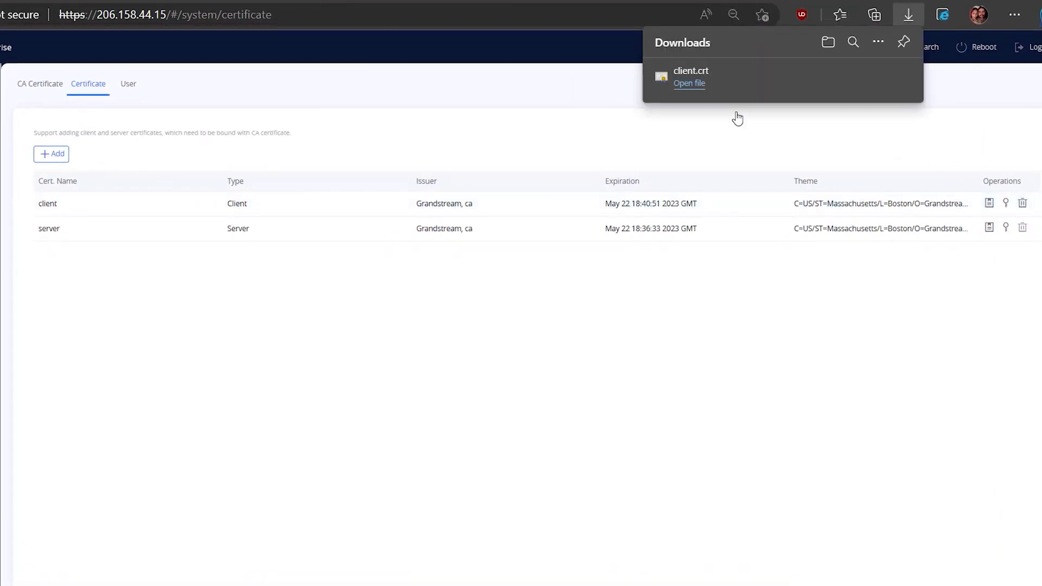
{"action": "left_click", "coordinate": [1006, 204]}
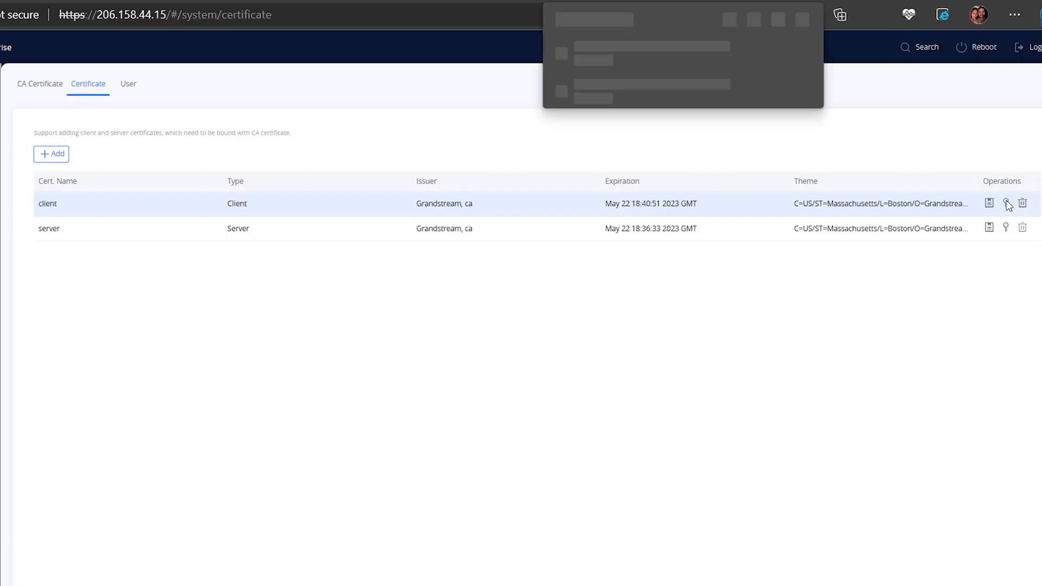
{"action": "left_click", "coordinate": [54, 85]}
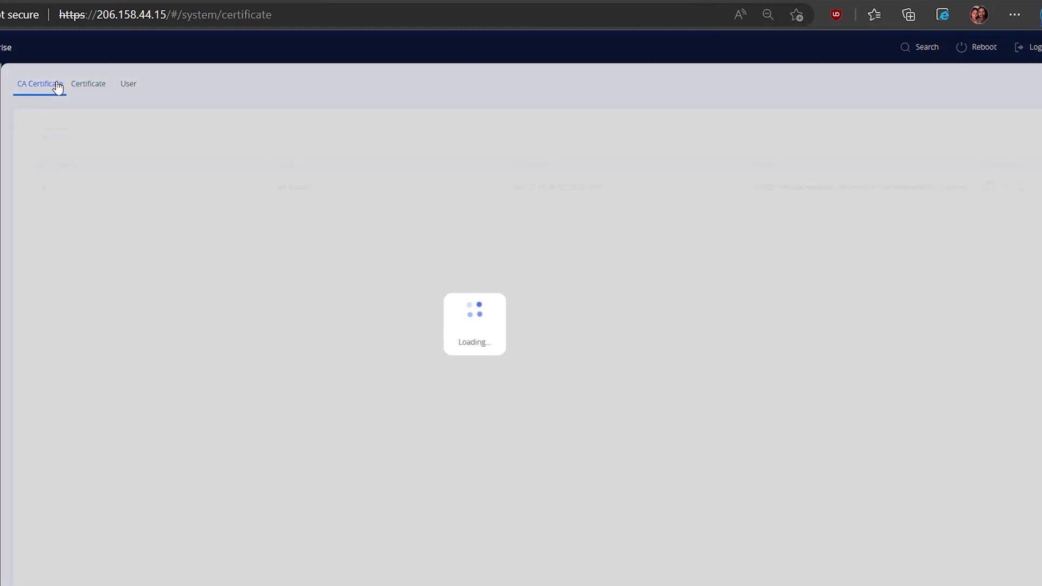
- Download and keep the ca certificate, then load Grandstream's support tools page in a new tab
{"action": "left_click", "coordinate": [989, 186]}
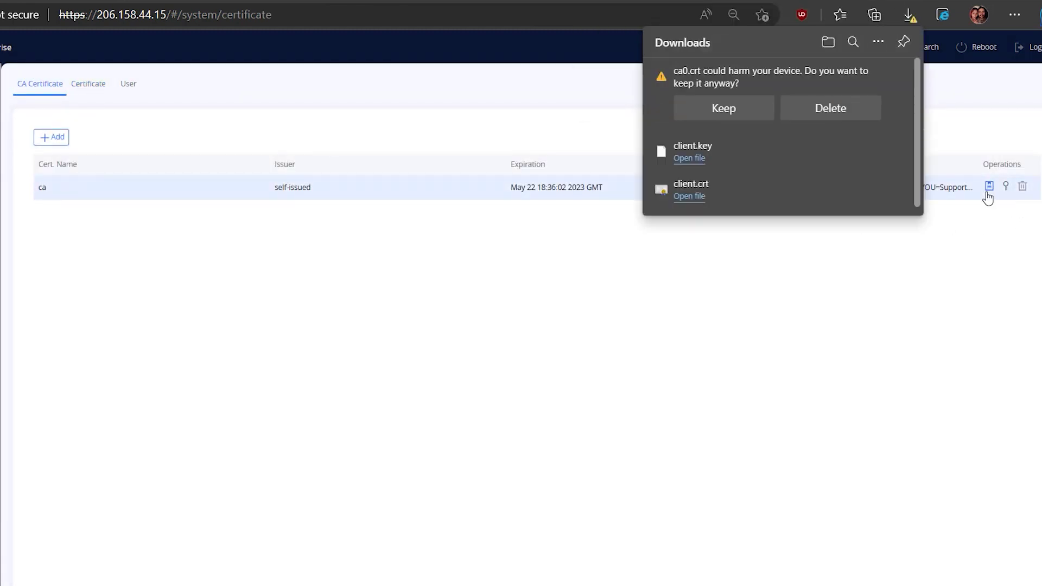
{"action": "left_click", "coordinate": [747, 111]}
{"action": "key", "text": "ctrl+t"}
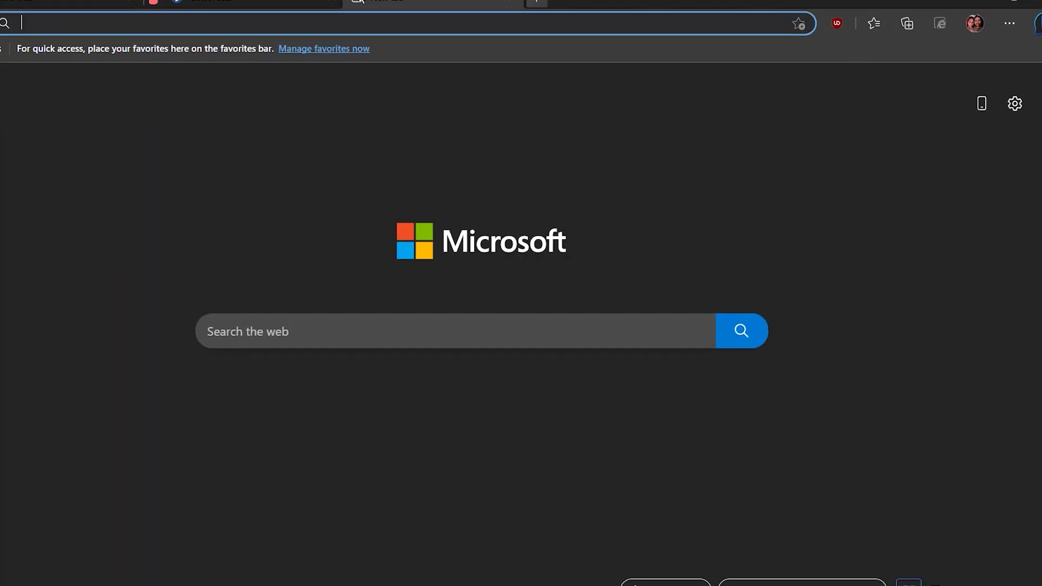
{"action": "type", "text": "https://www.grandstream.com/support/tools"}
{"action": "key", "text": "Return"}
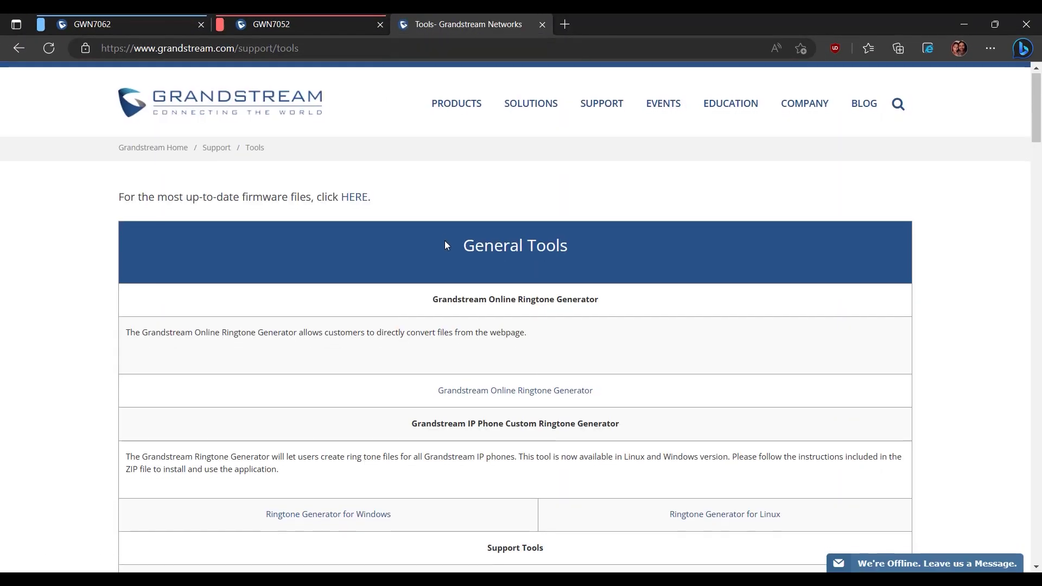
- Download the GWN7052/7062 OpenVPN Template and open its Windows .ovpn config
{"action": "scroll", "coordinate": [443, 272], "scroll_direction": "down", "scroll_amount": 10}
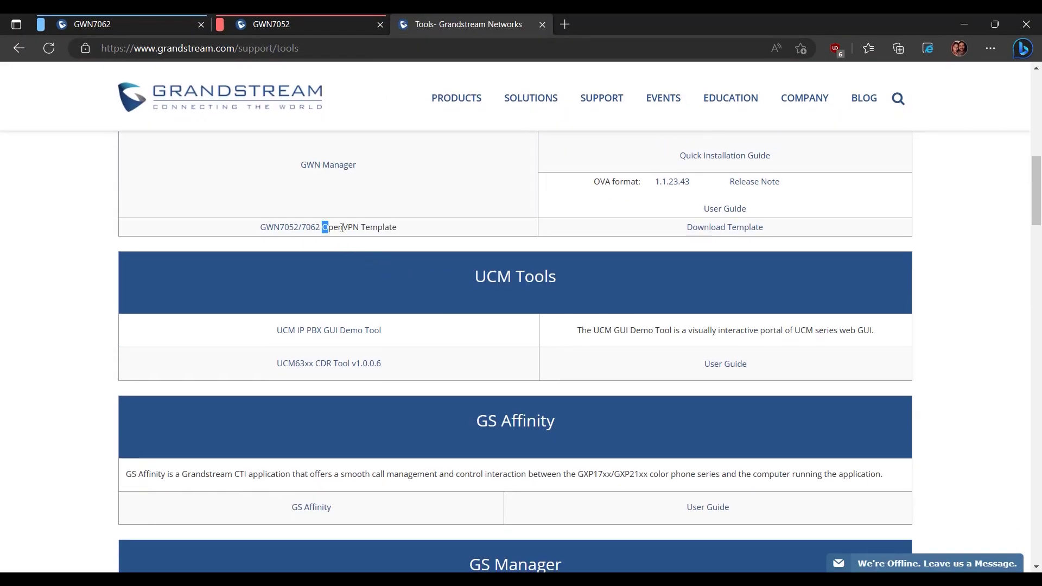
{"action": "left_click_drag", "start_coordinate": [322, 228], "coordinate": [397, 228]}
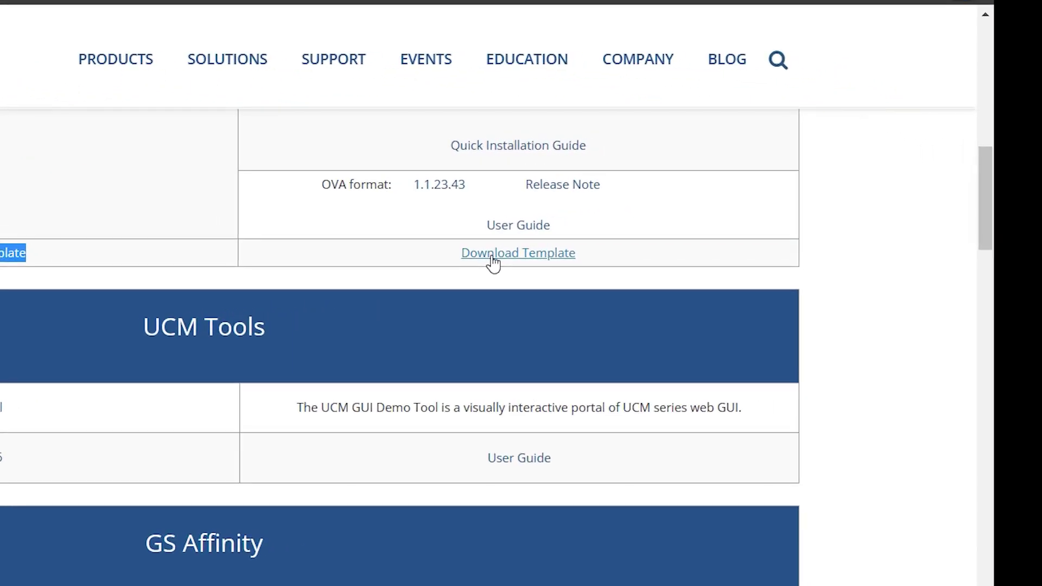
{"action": "left_click", "coordinate": [493, 263]}
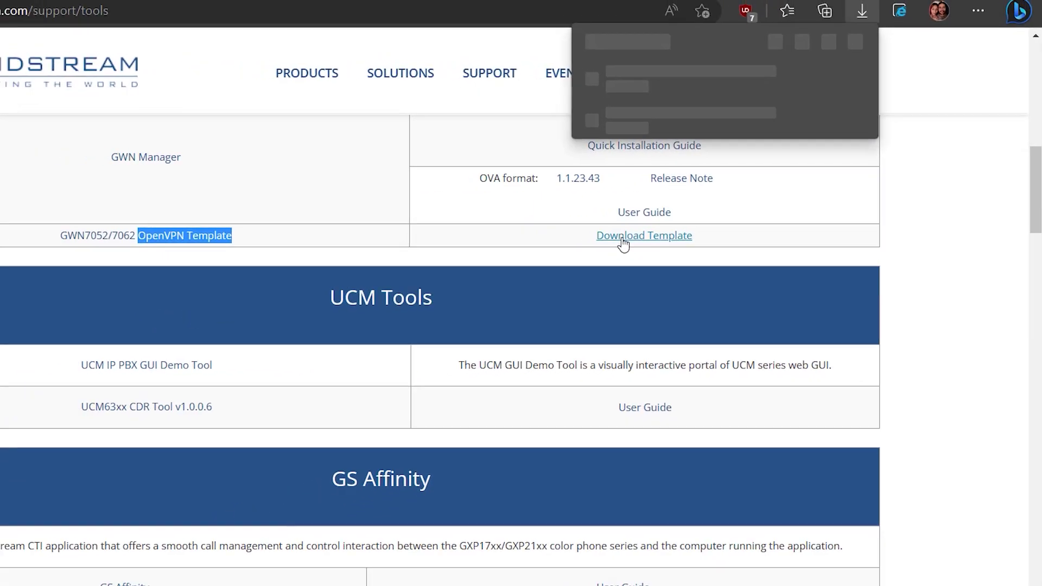
{"action": "left_click", "coordinate": [720, 109]}
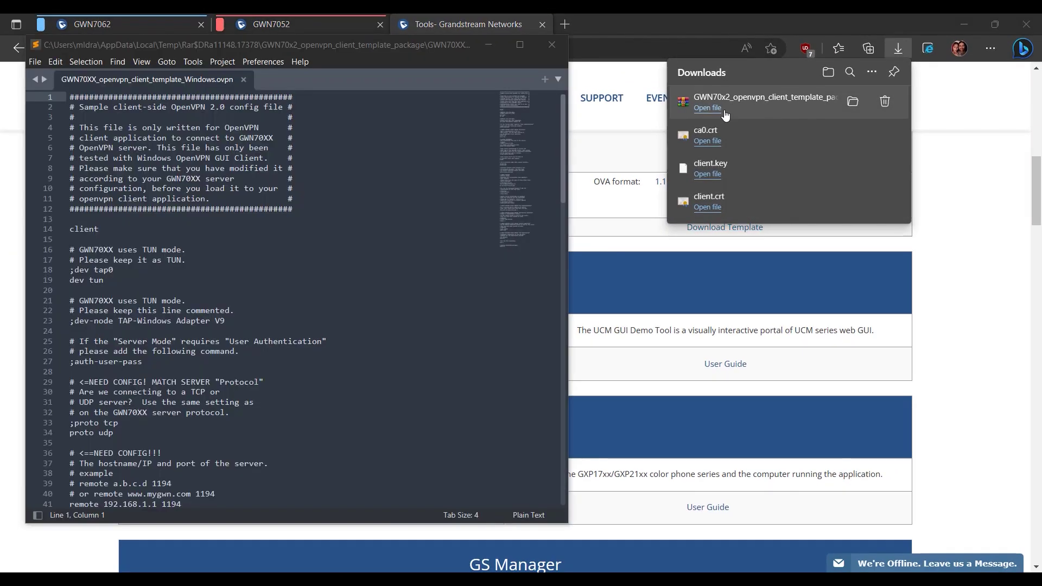
- Open ca0.crt, client.key and client.crt in Sublime Text alongside the .ovpn file
{"action": "left_click_drag", "start_coordinate": [706, 134], "coordinate": [574, 411]}
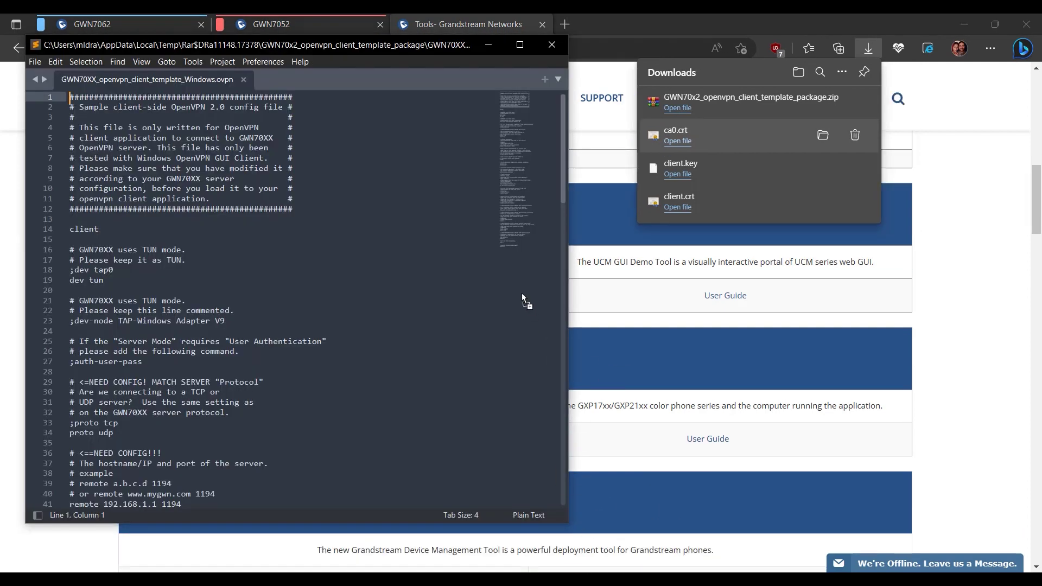
{"action": "left_click_drag", "start_coordinate": [522, 293], "coordinate": [522, 293]}
{"action": "left_click_drag", "start_coordinate": [760, 169], "coordinate": [468, 240]}
{"action": "left_click_drag", "start_coordinate": [705, 202], "coordinate": [453, 224]}
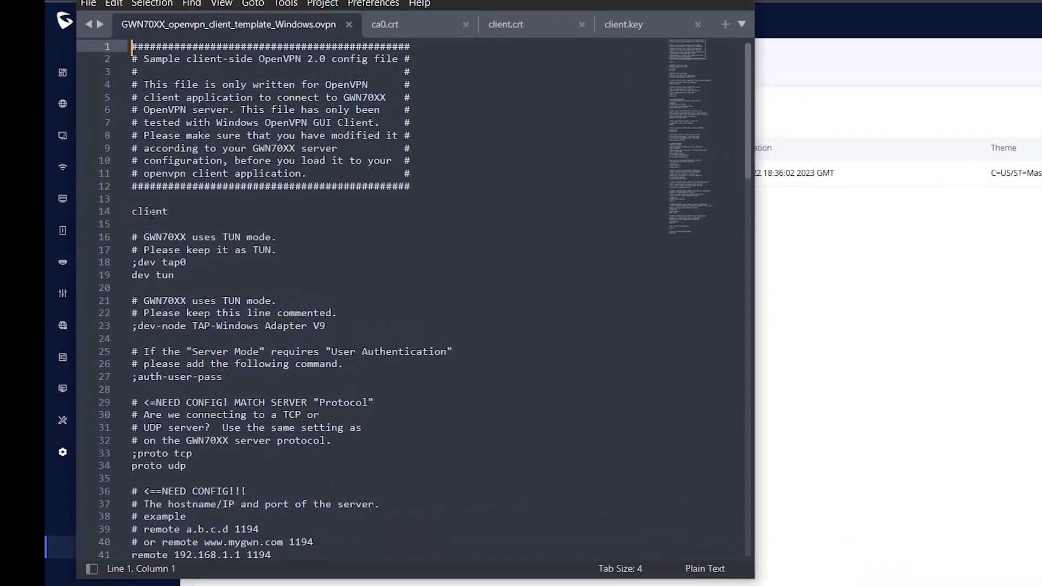
- Uncomment the auth-user-pass line for user authentication on line 27
{"action": "double_click", "coordinate": [108, 222]}
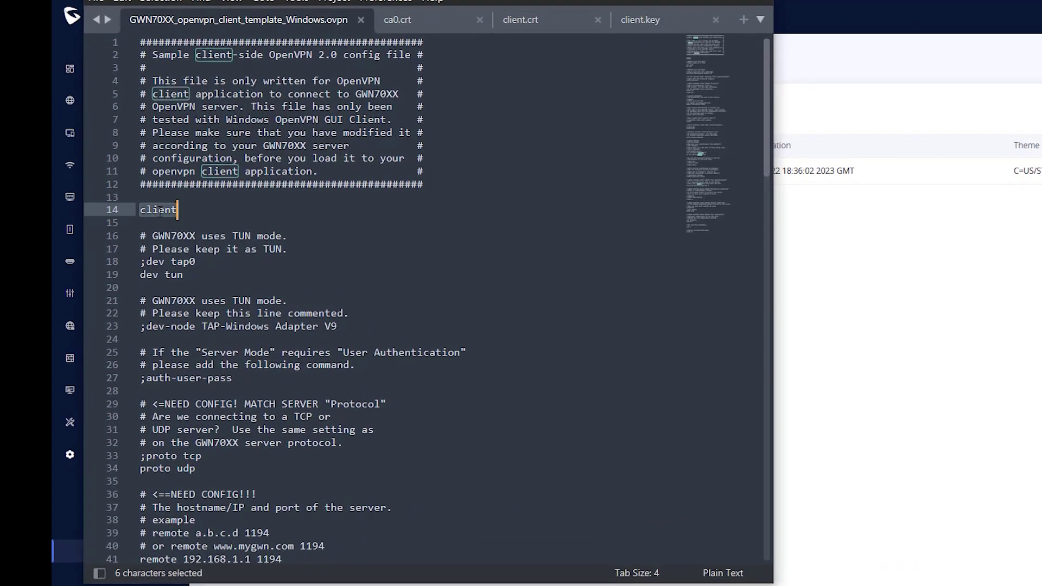
{"action": "left_click", "coordinate": [145, 382]}
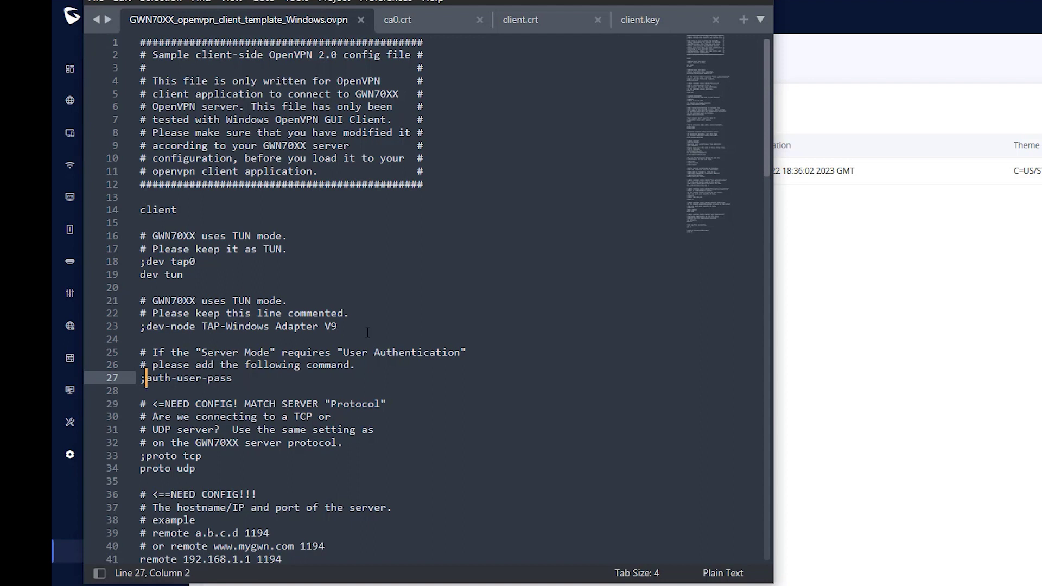
{"action": "left_click_drag", "start_coordinate": [343, 350], "coordinate": [460, 353]}
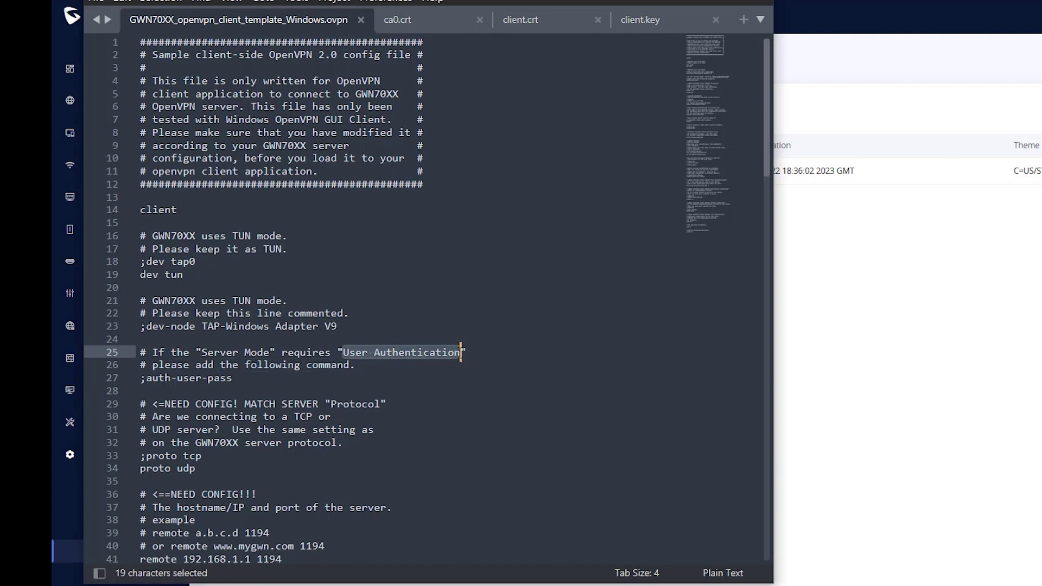
{"action": "left_click", "coordinate": [144, 378]}
{"action": "key", "text": "BackSpace"}
- Replace the placeholder server address 192.168.1.1 with 206.158.44.15
{"action": "scroll", "coordinate": [159, 253], "scroll_direction": "down", "scroll_amount": 6}
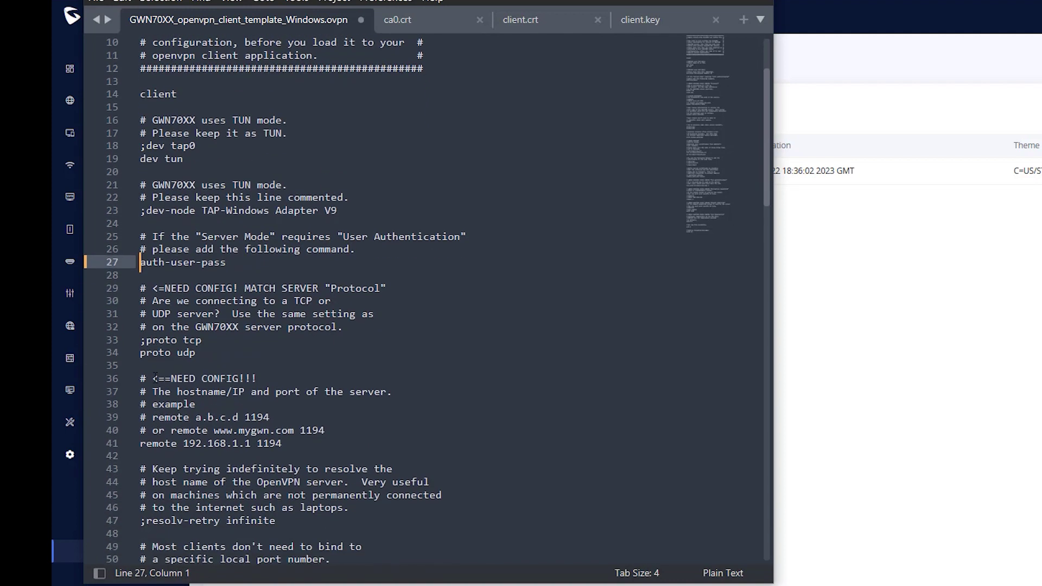
{"action": "left_click_drag", "start_coordinate": [141, 236], "coordinate": [213, 238]}
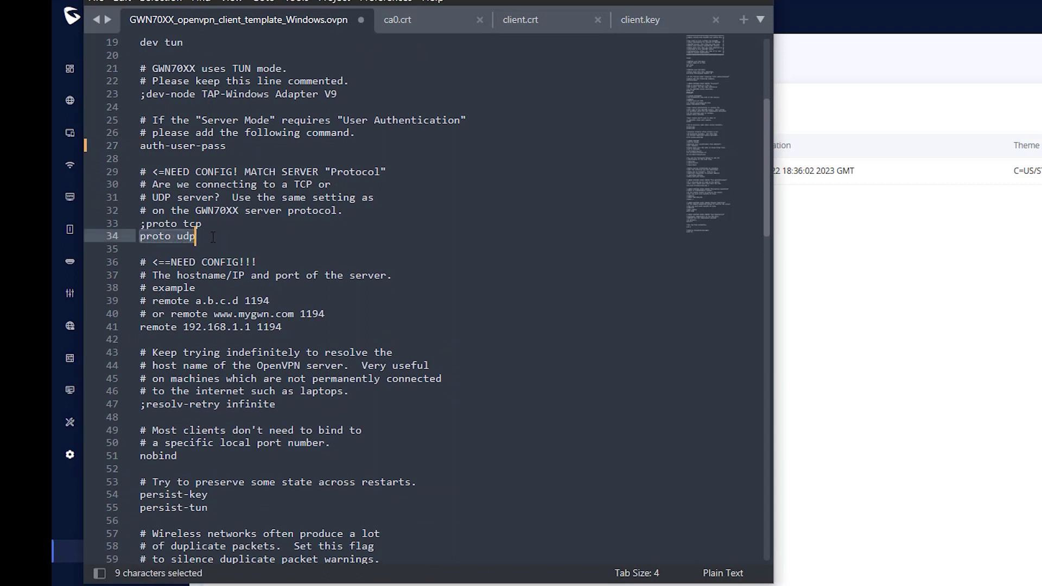
{"action": "left_click", "coordinate": [209, 239]}
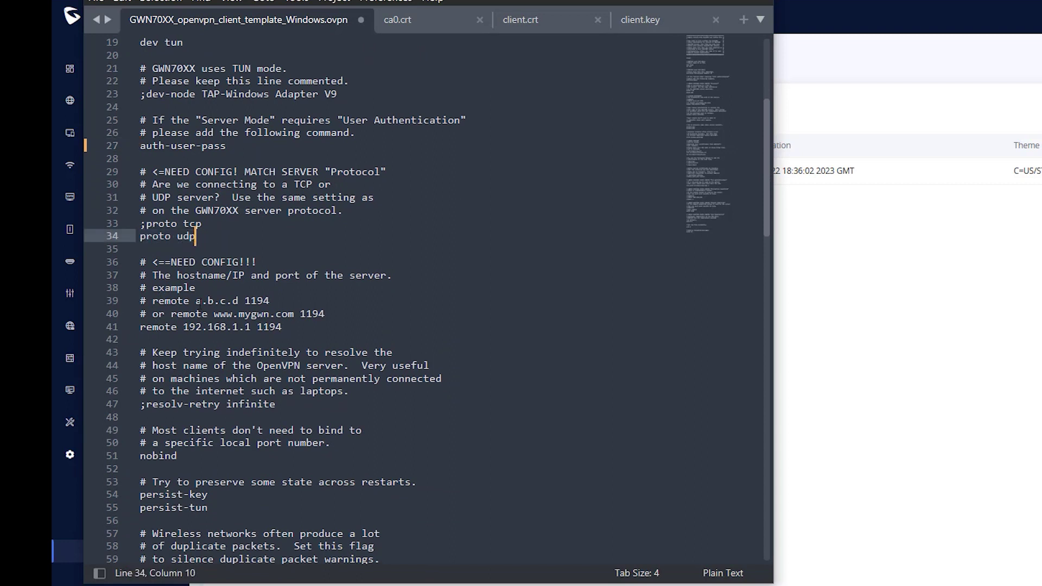
{"action": "left_click", "coordinate": [183, 327]}
{"action": "left_click_drag", "start_coordinate": [183, 326], "coordinate": [251, 327]}
{"action": "type", "text": "206.158.44.15"}
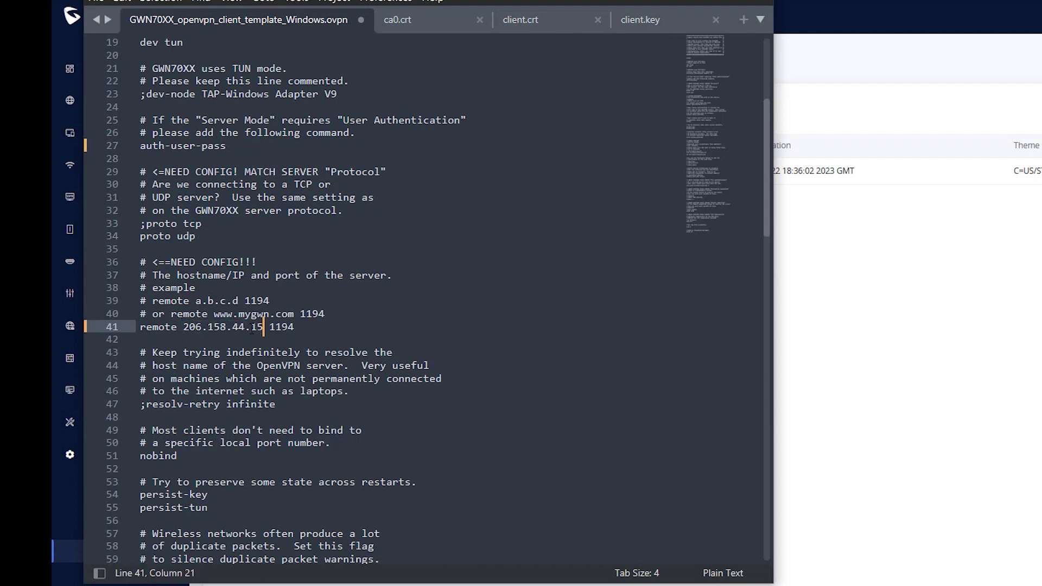
{"action": "left_click_drag", "start_coordinate": [183, 327], "coordinate": [262, 328]}
- Comment out the ca, cert and key path lines with '#'
{"action": "scroll", "coordinate": [238, 342], "scroll_direction": "down", "scroll_amount": 5}
{"action": "scroll", "coordinate": [222, 353], "scroll_direction": "down", "scroll_amount": 5}
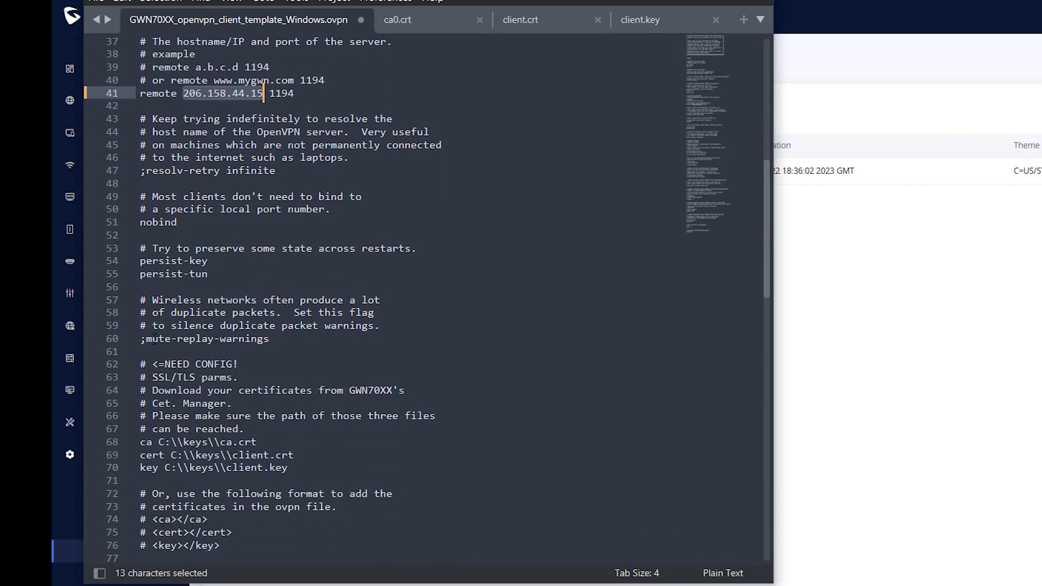
{"action": "left_click_drag", "start_coordinate": [140, 288], "coordinate": [262, 288]}
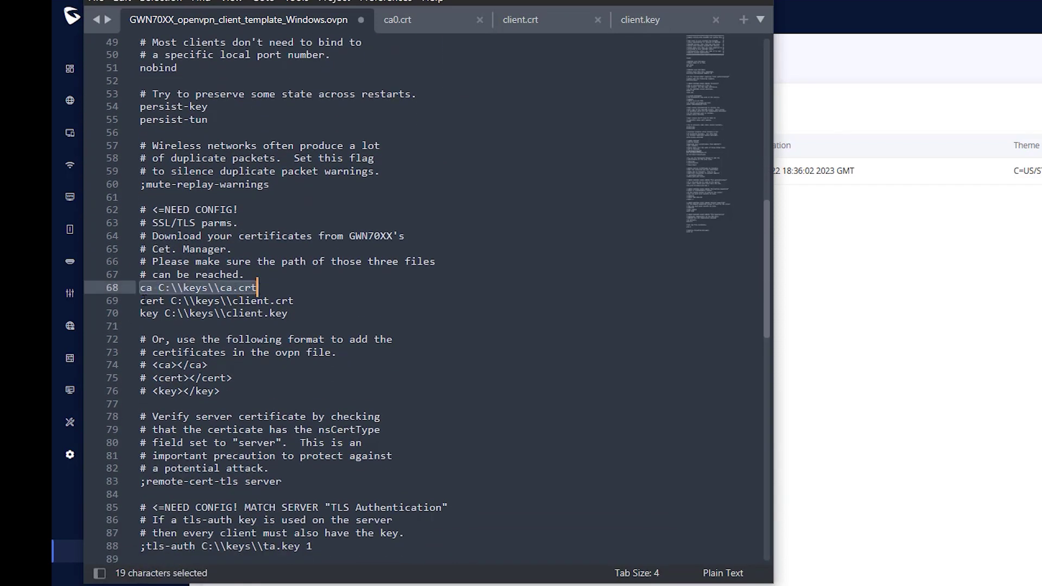
{"action": "left_click", "coordinate": [144, 312]}
{"action": "type", "text": "#"}
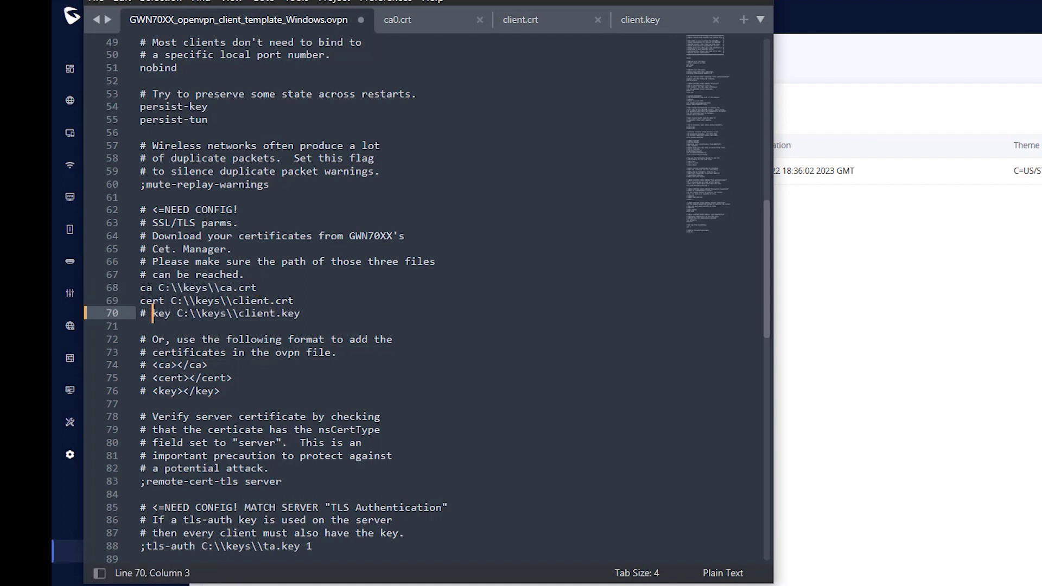
{"action": "key", "text": "Up"}
{"action": "key", "text": "Home"}
{"action": "type", "text": "#"}
{"action": "key", "text": "Up"}
{"action": "type", "text": "#"}
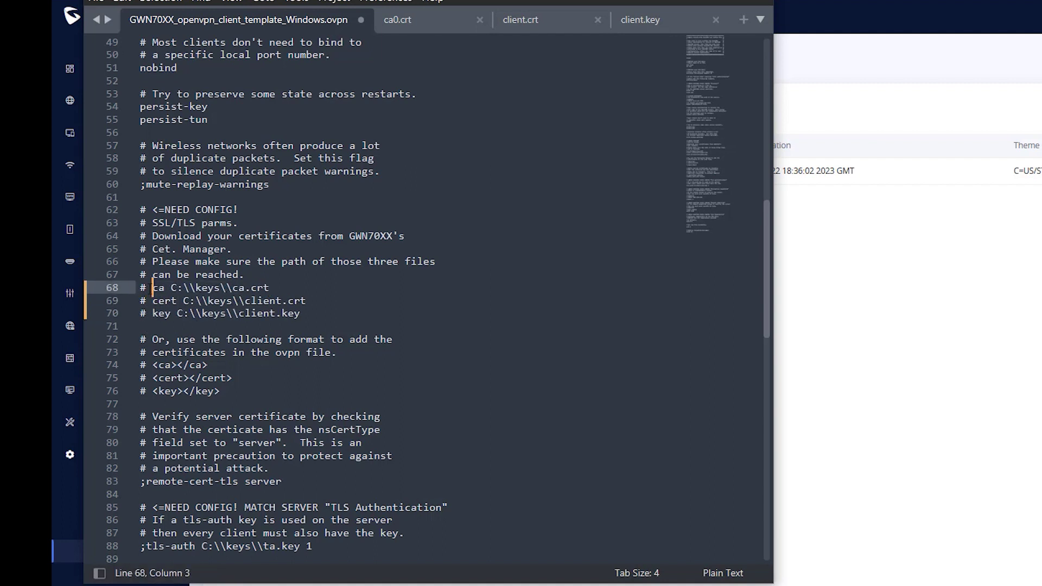
- Uncomment the inline <ca>, <cert> and <key> tags and leave a blank line inside each block
{"action": "left_click_drag", "start_coordinate": [140, 364], "coordinate": [153, 391]}
{"action": "key", "text": "BackSpace"}
{"action": "key", "text": "BackSpace"}
{"action": "key", "text": "BackSpace"}
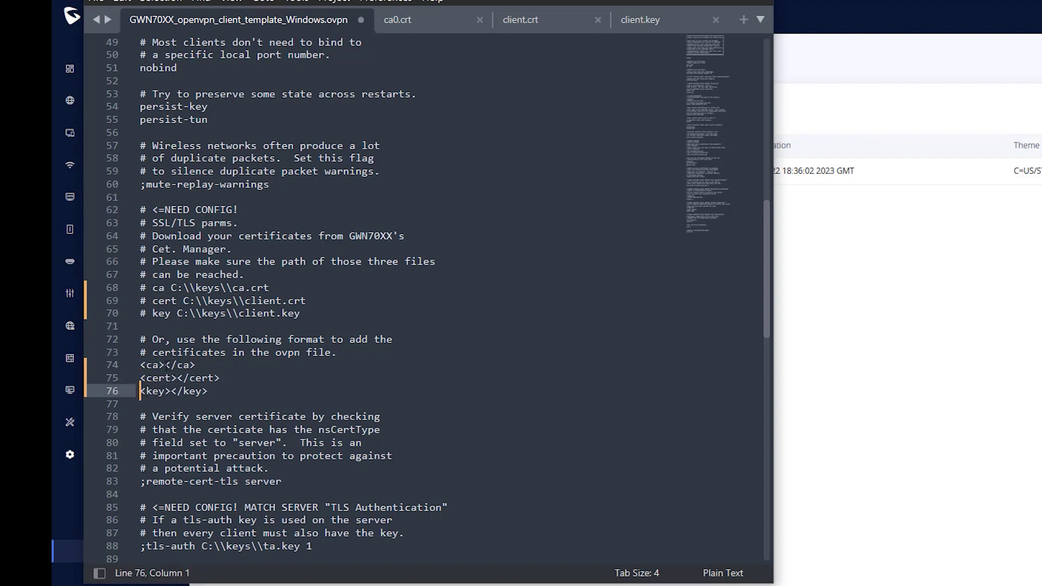
{"action": "left_click", "coordinate": [166, 365]}
{"action": "key", "text": "Return"}
{"action": "key", "text": "Return"}
{"action": "left_click", "coordinate": [178, 404]}
{"action": "key", "text": "Return"}
{"action": "key", "text": "Return"}
{"action": "left_click", "coordinate": [171, 442]}
{"action": "key", "text": "Return"}
{"action": "key", "text": "Return"}
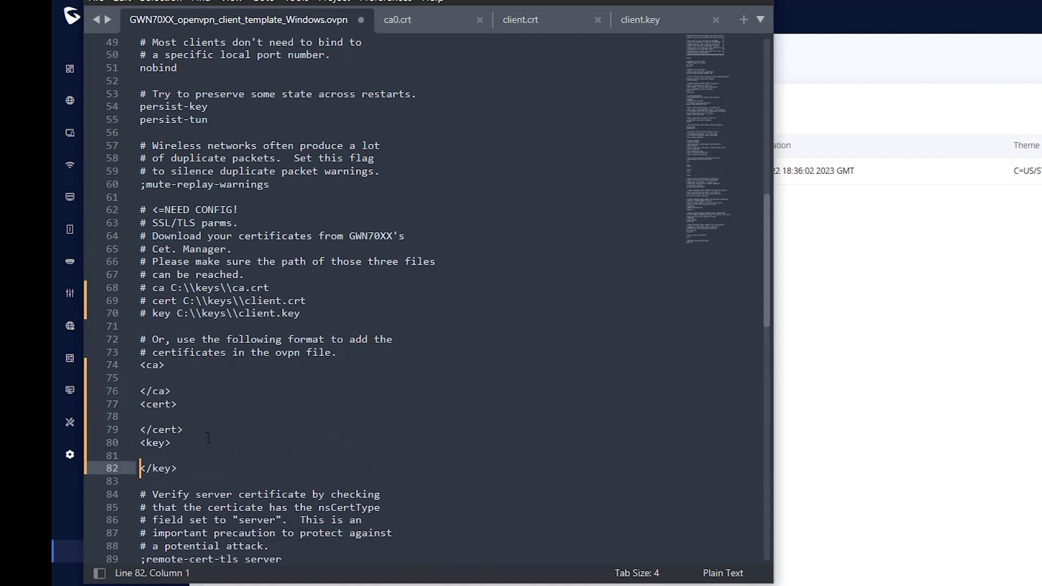
{"action": "scroll", "coordinate": [208, 438], "scroll_direction": "down", "scroll_amount": 6}
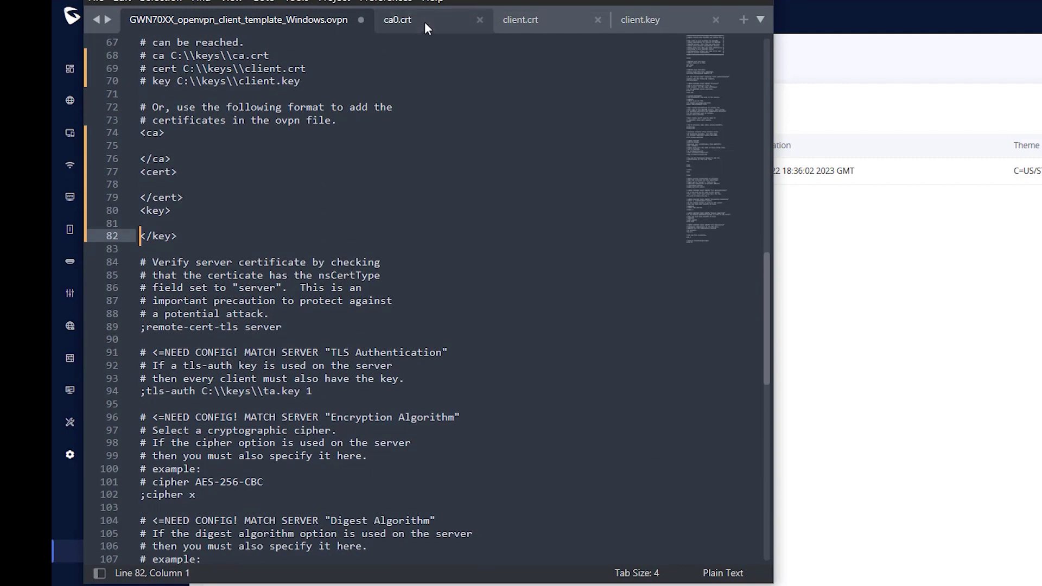
- Paste the CA certificate from ca0.crt into the <ca> block of the .ovpn file
{"action": "left_click", "coordinate": [412, 25]}
{"action": "left_click_drag", "start_coordinate": [134, 42], "coordinate": [296, 392]}
{"action": "key", "text": "ctrl+c"}
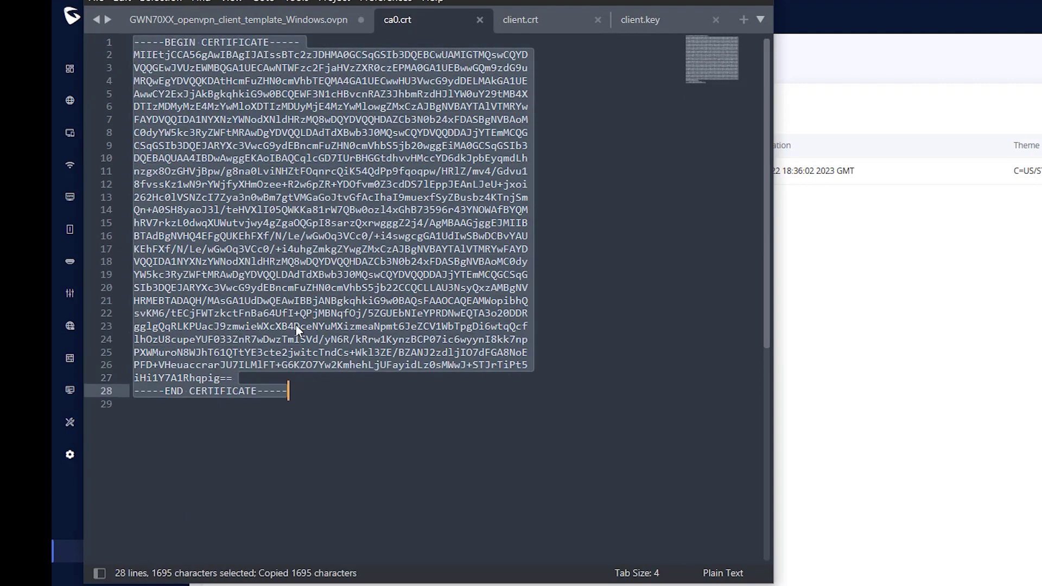
{"action": "left_click", "coordinate": [282, 20]}
{"action": "left_click", "coordinate": [173, 147]}
{"action": "key", "text": "ctrl+v"}
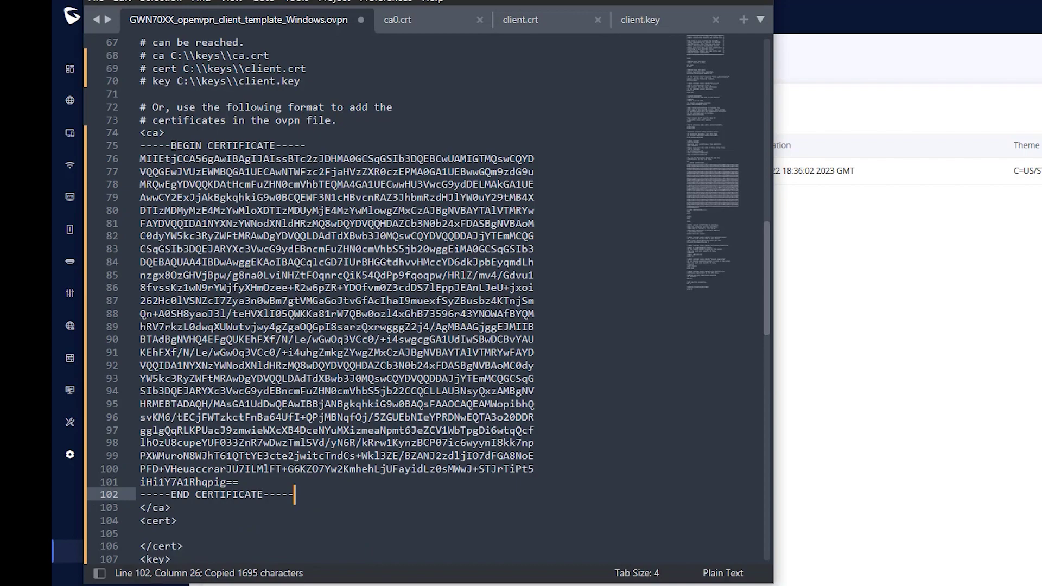
- Paste the client certificate from client.crt into the <cert> block
{"action": "left_click", "coordinate": [520, 19]}
{"action": "scroll", "coordinate": [266, 365], "scroll_direction": "down", "scroll_amount": 6}
{"action": "left_click_drag", "start_coordinate": [134, 151], "coordinate": [296, 504]}
{"action": "key", "text": "ctrl+c"}
{"action": "key", "text": "ctrl+Tab"}
{"action": "scroll", "coordinate": [325, 325], "scroll_direction": "down", "scroll_amount": 7}
{"action": "left_click", "coordinate": [163, 261]}
{"action": "key", "text": "ctrl+v"}
- Paste the private key from client.key into the <key> block
{"action": "left_click", "coordinate": [636, 21]}
{"action": "left_click_drag", "start_coordinate": [134, 44], "coordinate": [284, 390]}
{"action": "key", "text": "ctrl+c"}
{"action": "left_click", "coordinate": [303, 19]}
{"action": "left_click", "coordinate": [162, 232]}
{"action": "key", "text": "ctrl+v"}
- Replace ';cipher x' with 'cipher AES-256-CBC' and ';auth sha1' with 'auth sha256'
{"action": "scroll", "coordinate": [324, 298], "scroll_direction": "down", "scroll_amount": 12}
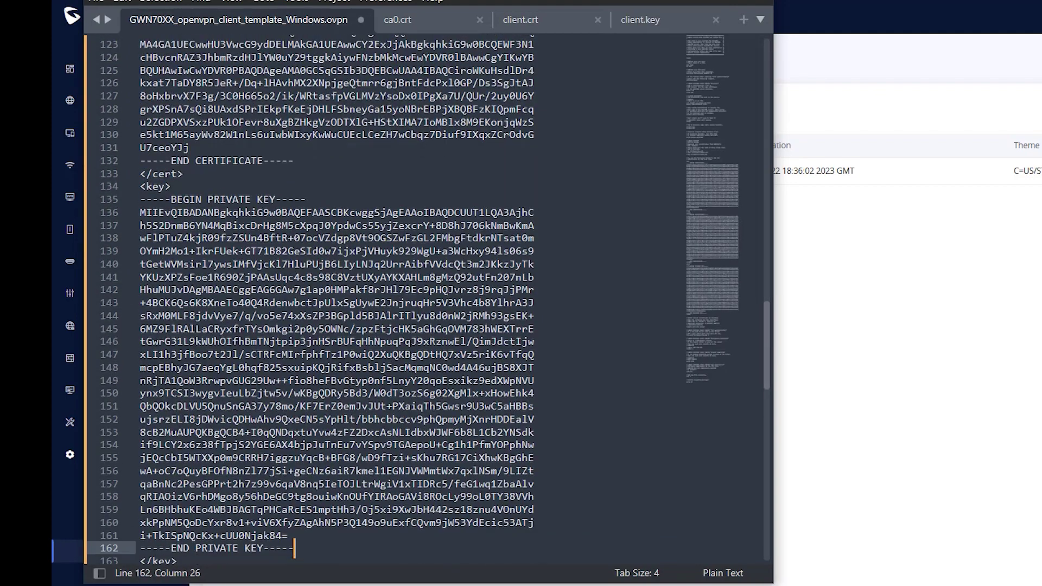
{"action": "left_click_drag", "start_coordinate": [324, 298], "coordinate": [140, 300]}
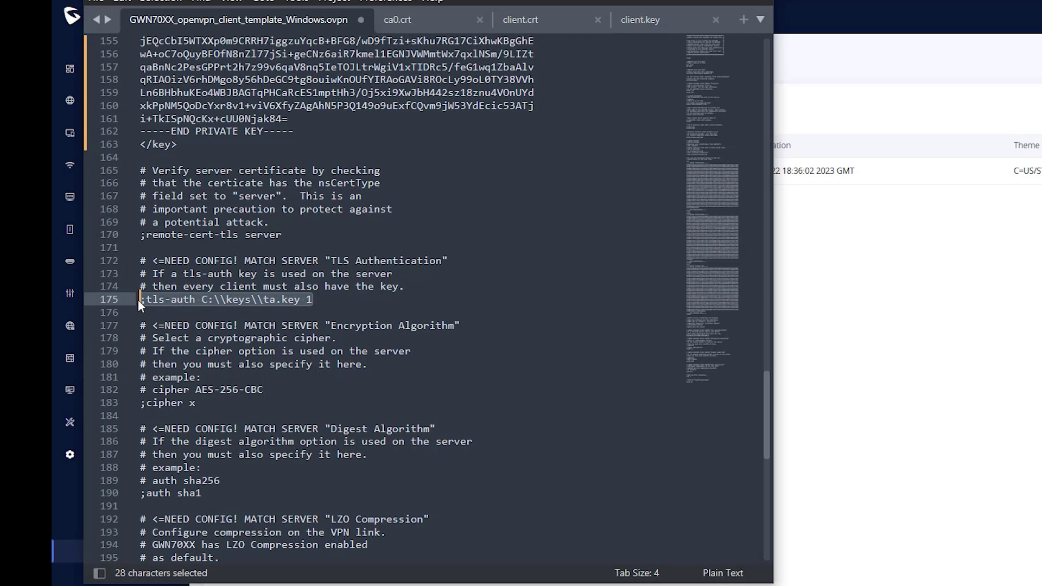
{"action": "scroll", "coordinate": [138, 299], "scroll_direction": "down", "scroll_amount": 3}
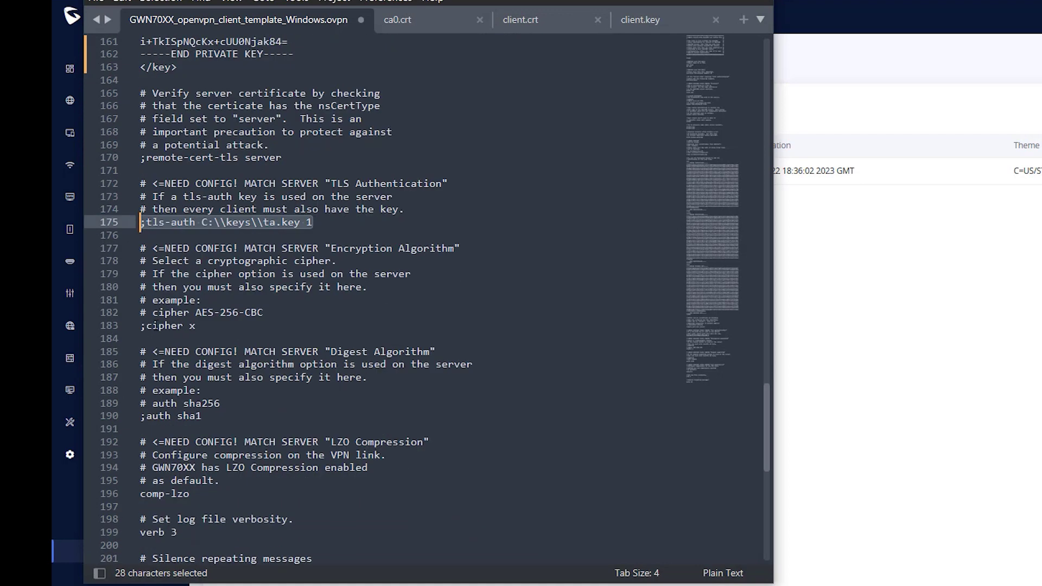
{"action": "left_click_drag", "start_coordinate": [263, 274], "coordinate": [140, 287]}
{"action": "key", "text": "ctrl+c"}
{"action": "key", "text": "ctrl+v"}
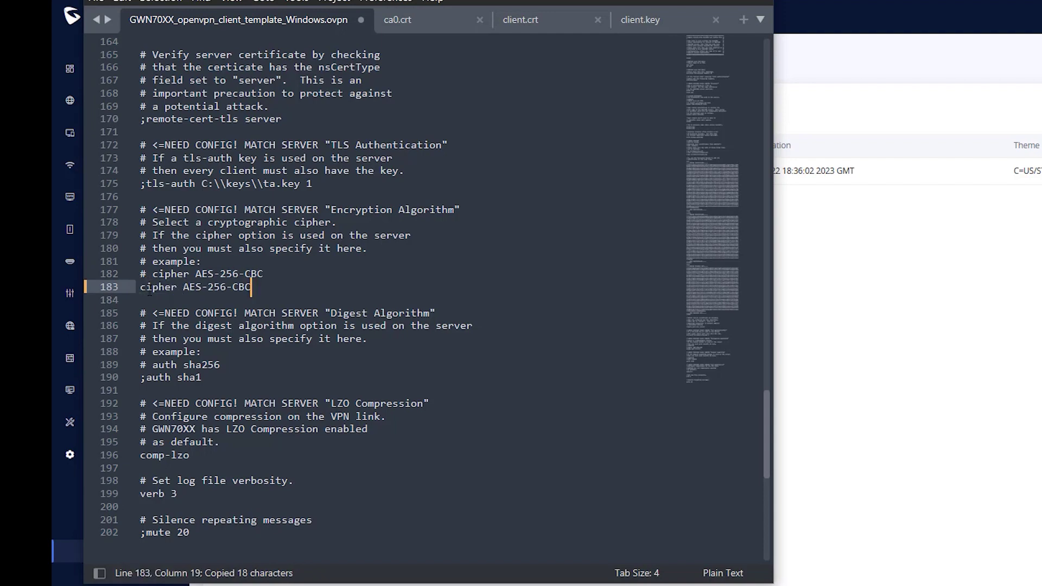
{"action": "left_click_drag", "start_coordinate": [220, 365], "coordinate": [141, 377]}
{"action": "key", "text": "ctrl+c"}
{"action": "key", "text": "ctrl+v"}
{"action": "left_click_drag", "start_coordinate": [140, 455], "coordinate": [215, 456]}
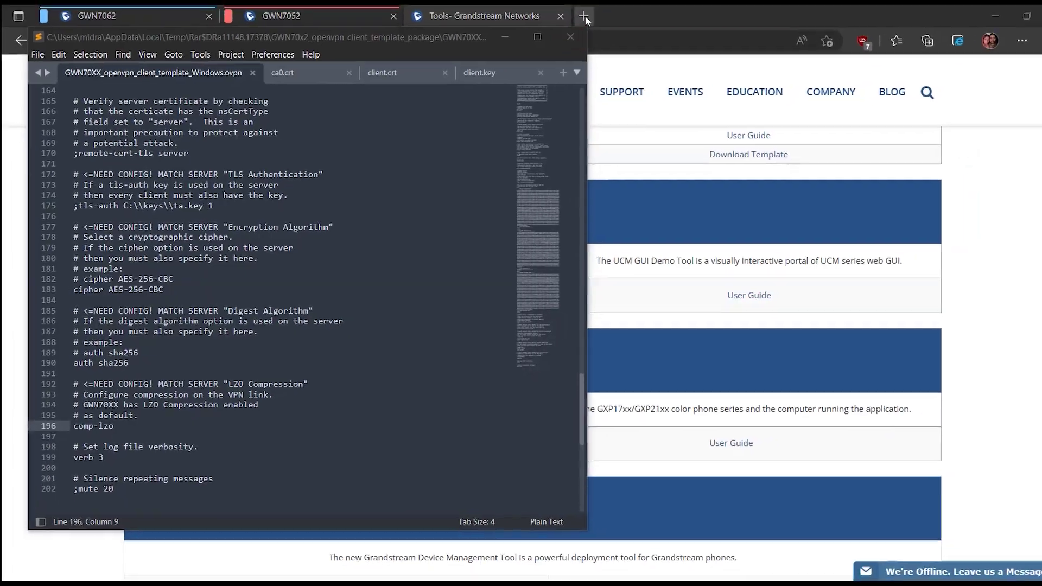
{"action": "left_click", "coordinate": [565, 24]}
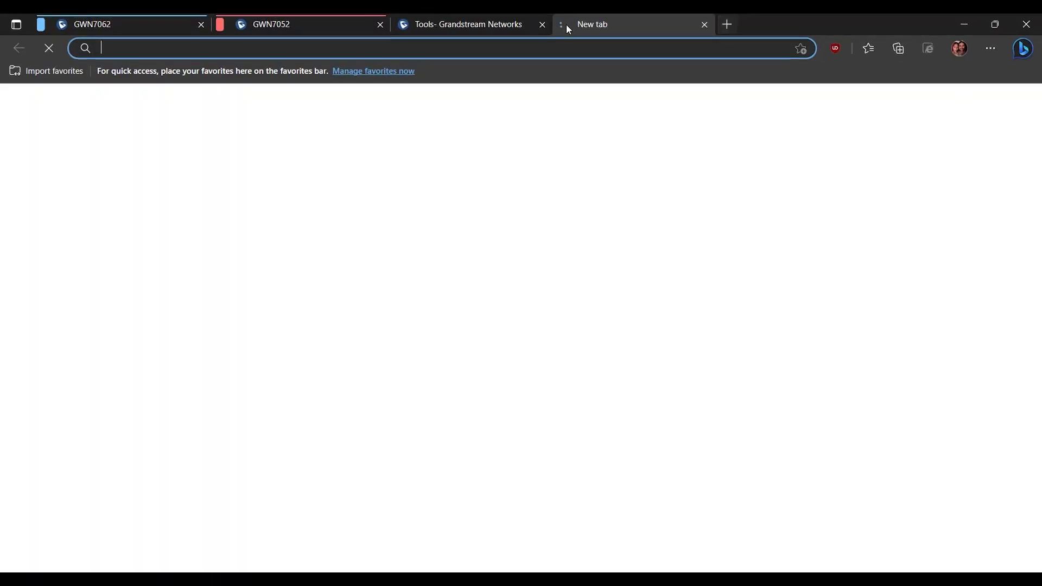
- Go to openvpn.net/client-connect-vpn-for-windows and download the OpenVPN Connect v3 installer
{"action": "key", "text": "ctrl+v"}
{"action": "key", "text": "Return"}
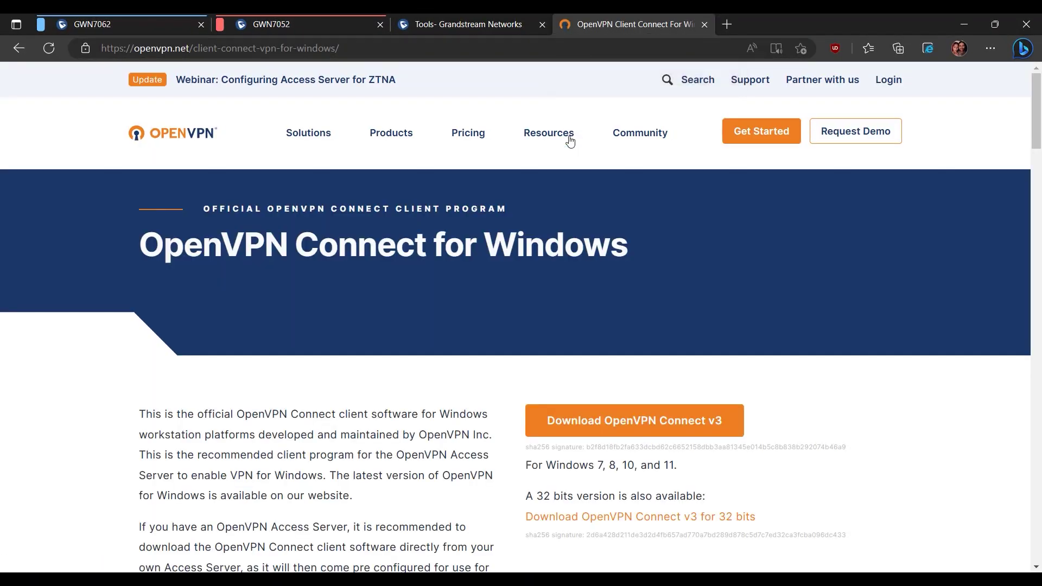
{"action": "left_click", "coordinate": [589, 434]}
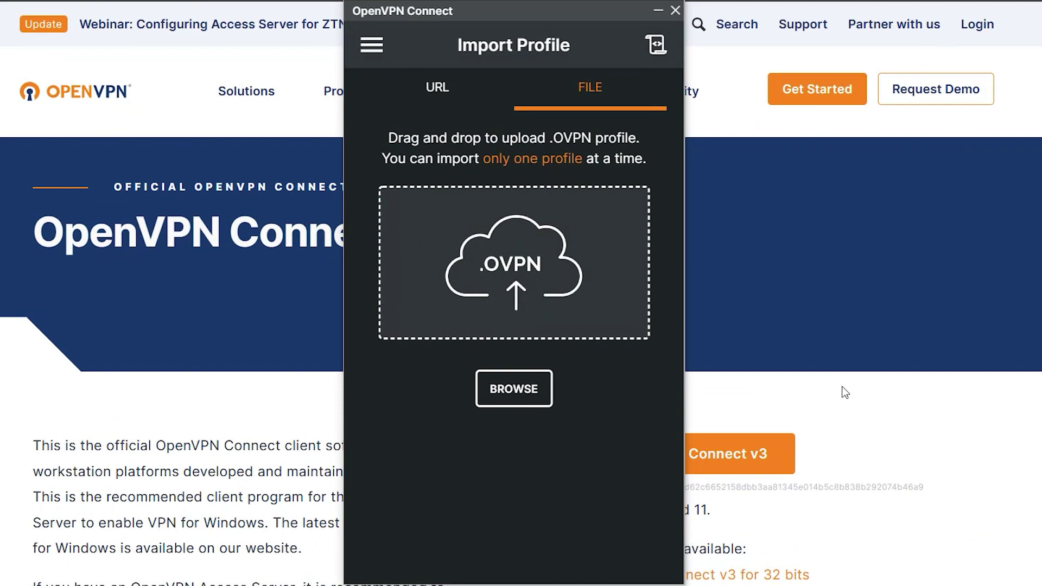
- Import the GWN70XX_openvpn_client_template_Windows .ovpn file as a profile
{"action": "left_click", "coordinate": [515, 385]}
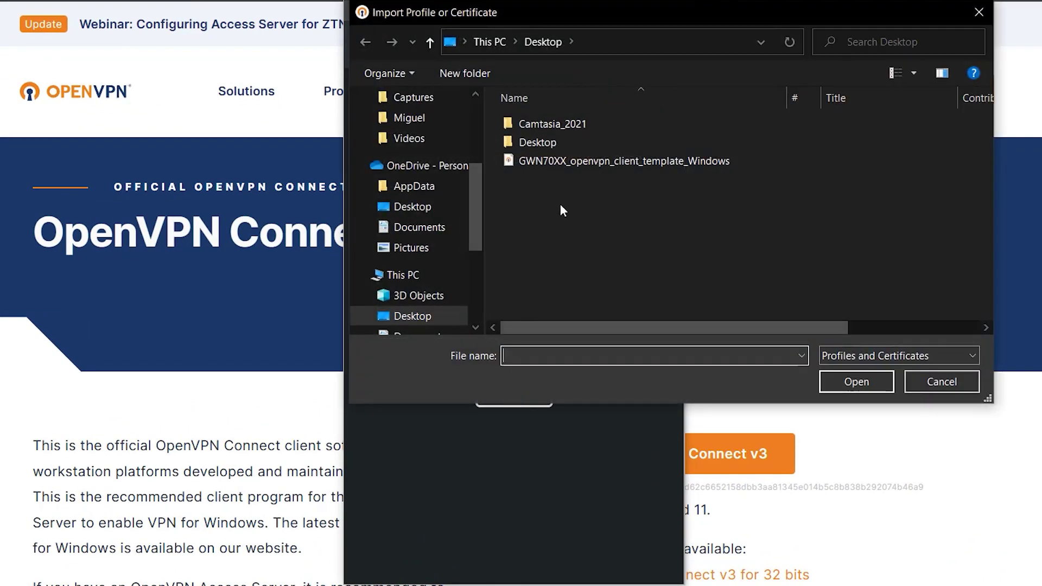
{"action": "left_click", "coordinate": [575, 164]}
{"action": "left_click", "coordinate": [844, 384]}
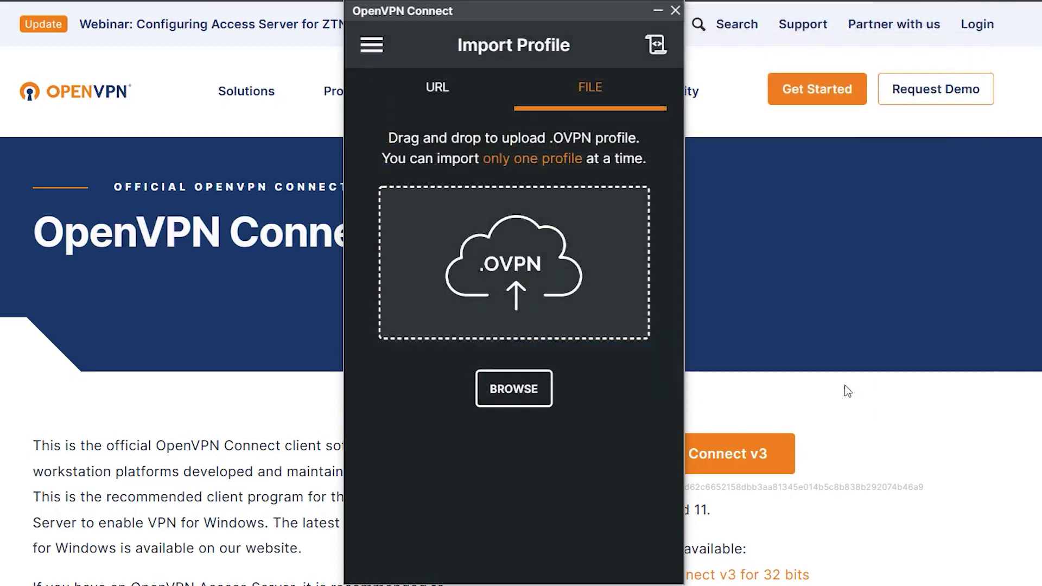
- Enter username 'user', enable Save password, and paste the account password
{"action": "left_click", "coordinate": [437, 226]}
{"action": "type", "text": "user"}
{"action": "left_click", "coordinate": [392, 266]}
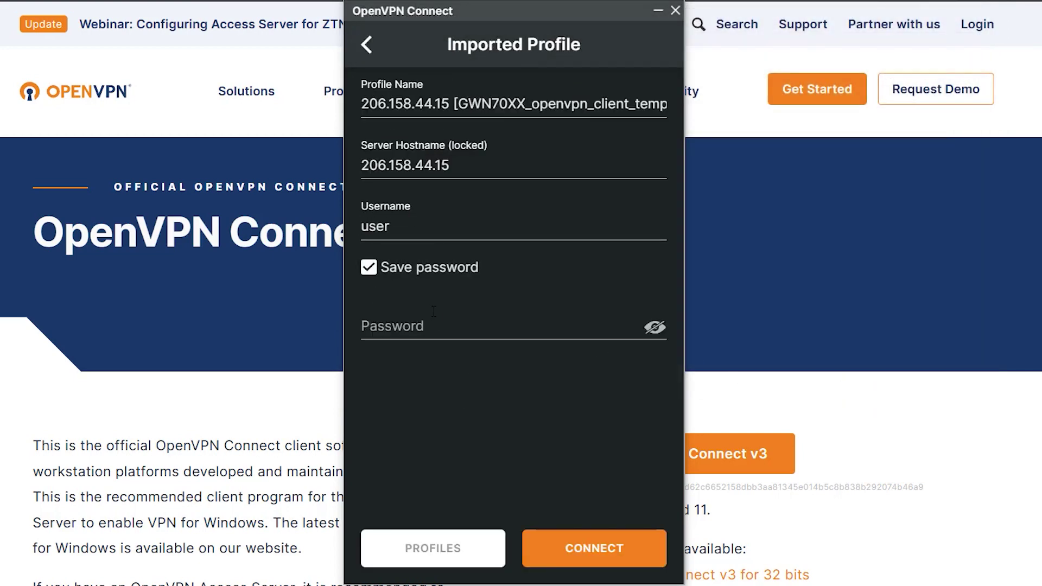
{"action": "key", "text": "Tab"}
{"action": "key", "text": "ctrl+v"}
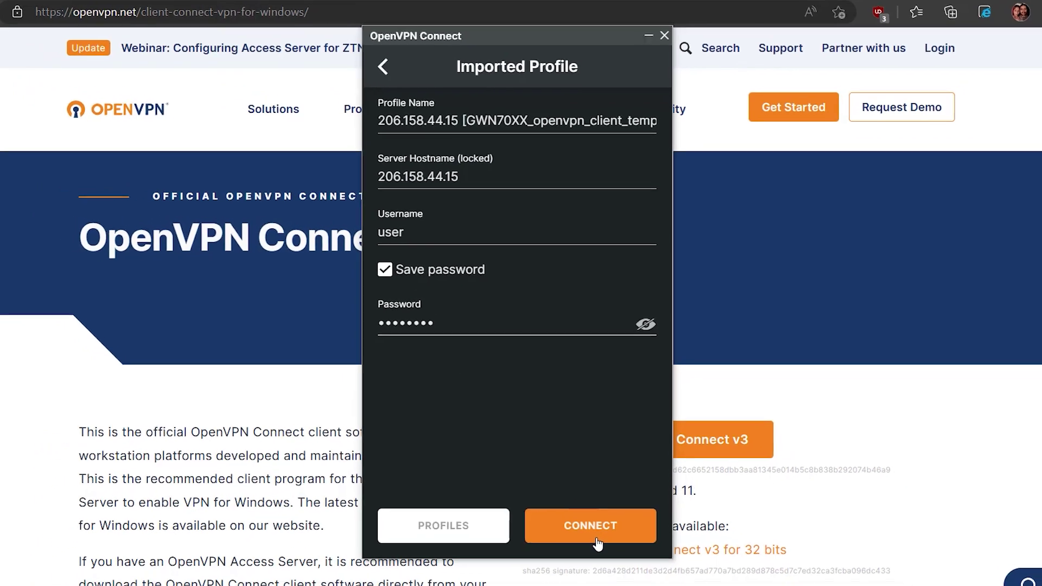
- Start a continuous ping to 10.0.10.1 (ping 10.0.10.1 -t) in a command prompt
{"action": "key", "text": "super+r"}
{"action": "type", "text": "cmd"}
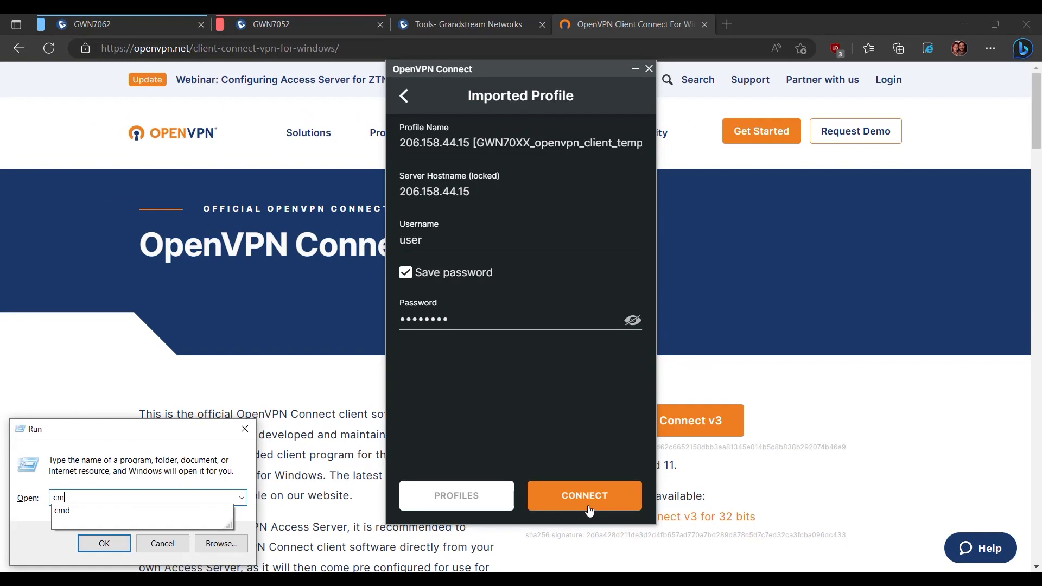
{"action": "key", "text": "Return"}
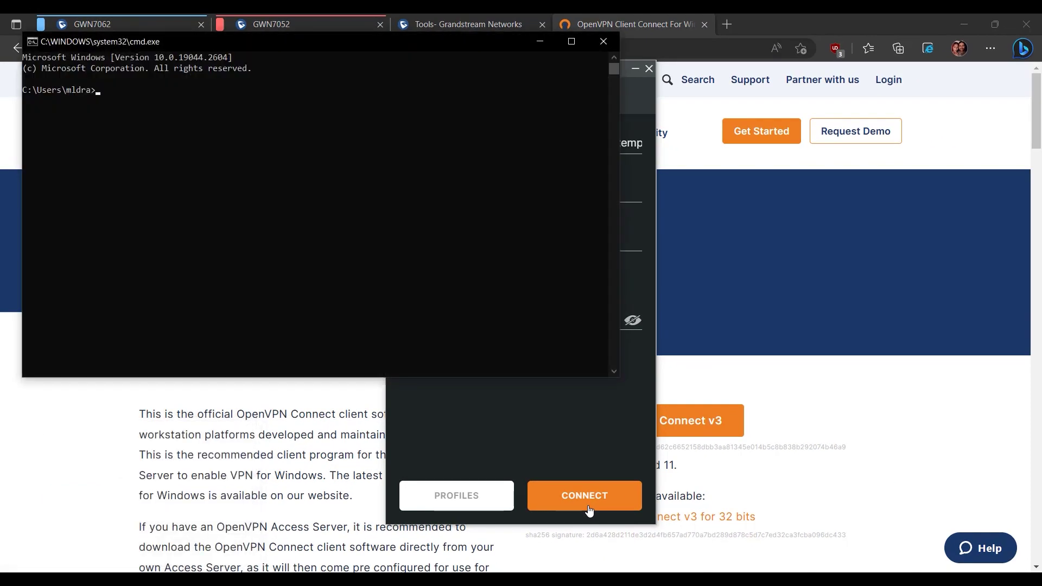
{"action": "type", "text": "ping 10.0.10.1 -t"}
{"action": "key", "text": "Return"}
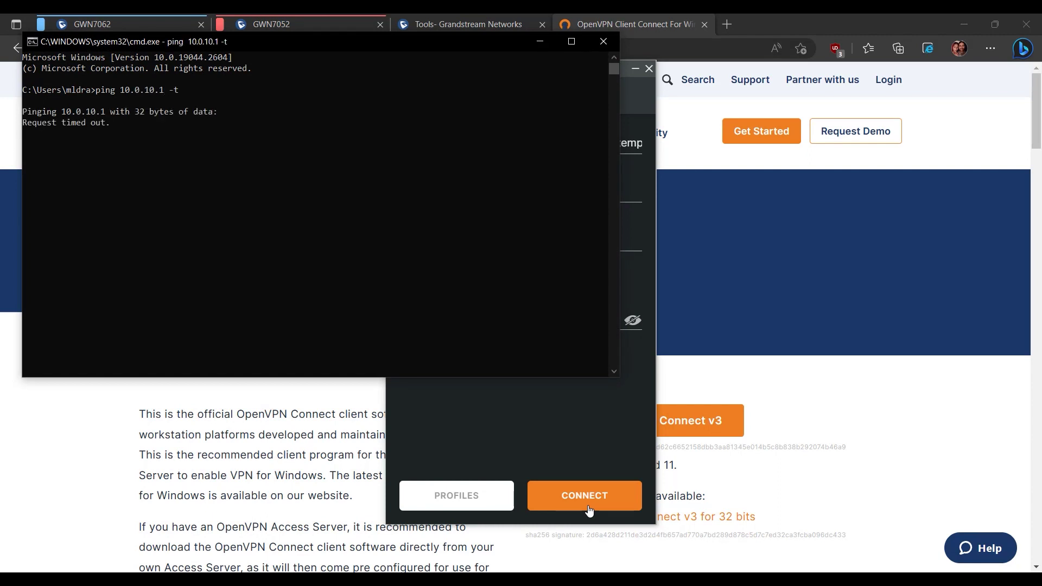
- Connect the imported profile, watch the ping replies, then disconnect and confirm
{"action": "left_click", "coordinate": [588, 510]}
{"action": "left_click", "coordinate": [588, 510]}
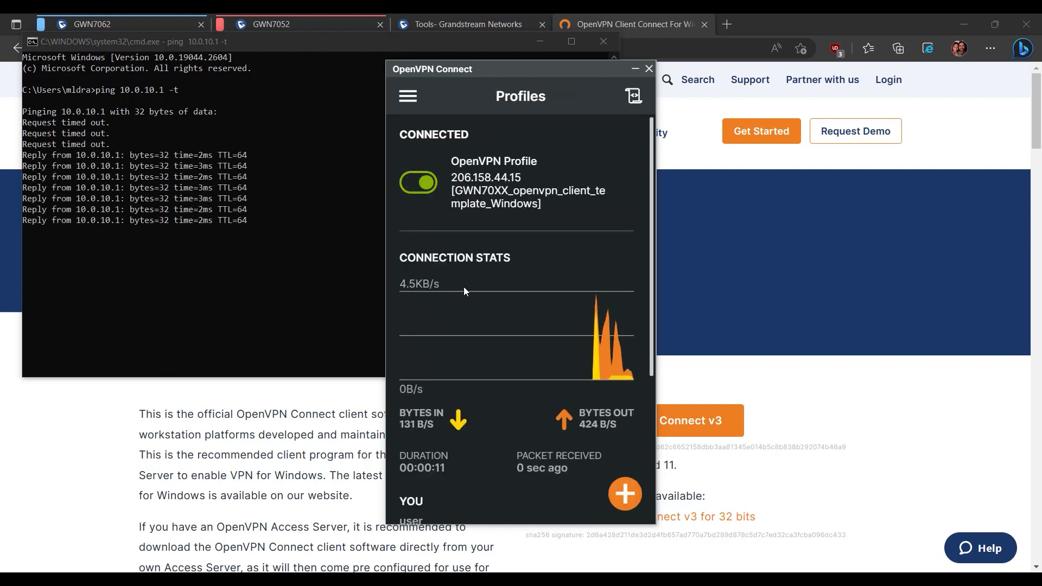
{"action": "left_click", "coordinate": [423, 190]}
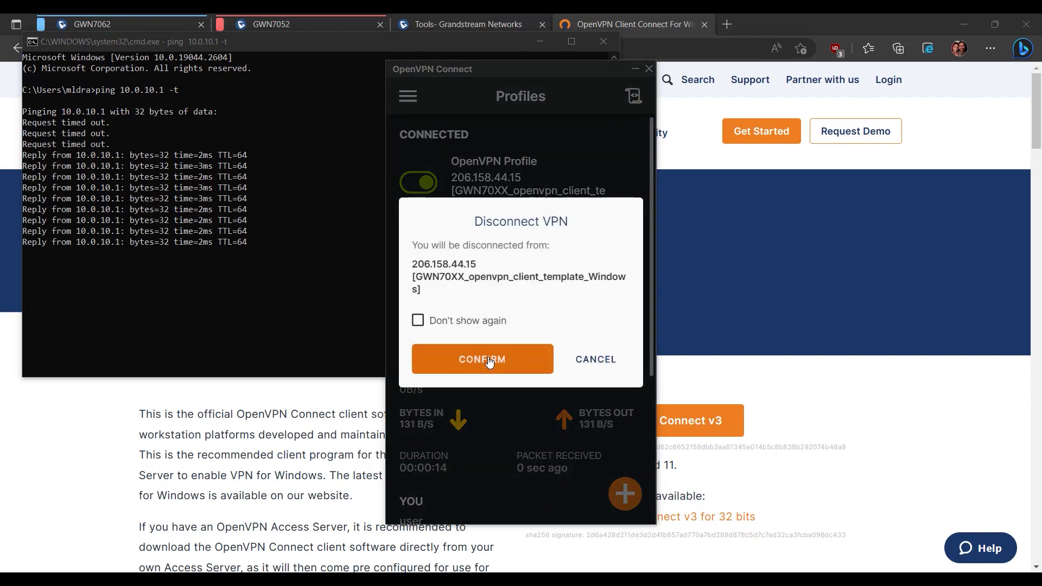
{"action": "left_click", "coordinate": [489, 362]}
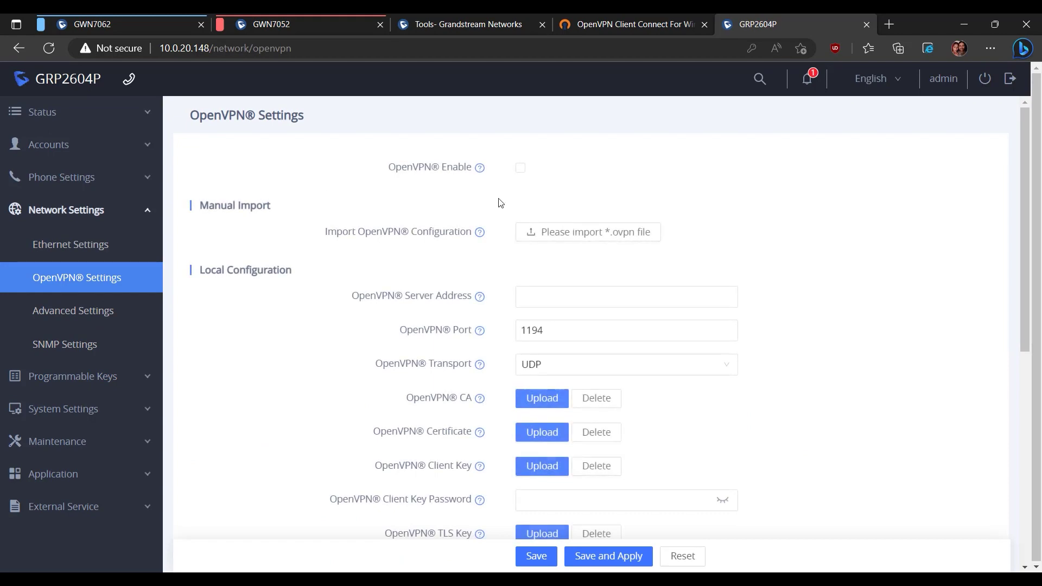
- Enable OpenVPN on the GRP2604P and upload the GWN70XX_openvpn_client_template_Windows file
{"action": "left_click", "coordinate": [520, 168]}
{"action": "left_click", "coordinate": [557, 232]}
{"action": "left_click", "coordinate": [222, 141]}
{"action": "left_click", "coordinate": [446, 317]}
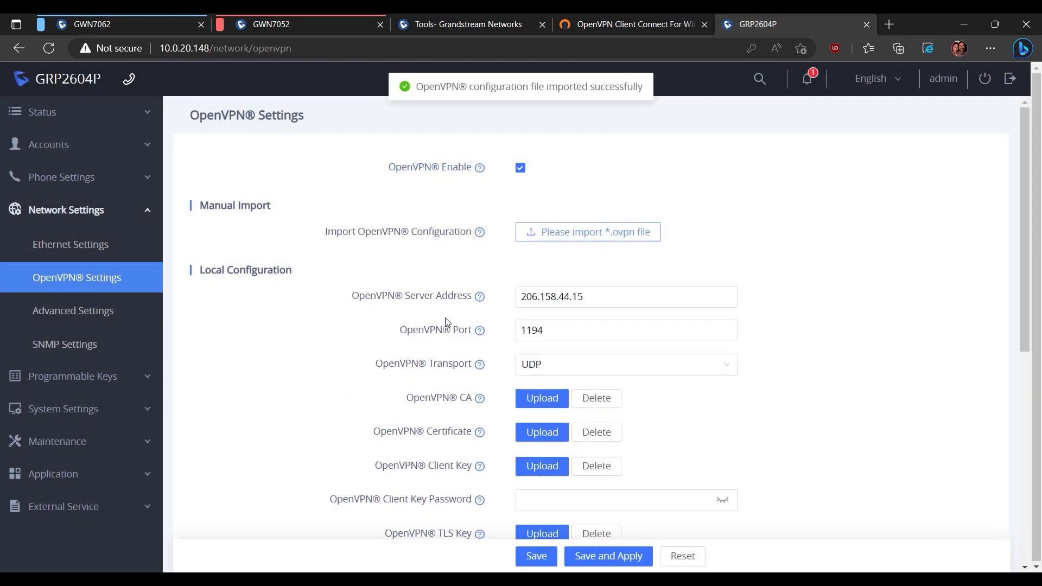
- Fill in the OpenVPN username and password, then save and apply the settings
{"action": "double_click", "coordinate": [527, 296]}
{"action": "key", "text": "ctrl+c"}
{"action": "scroll", "coordinate": [459, 366], "scroll_direction": "down", "scroll_amount": 6}
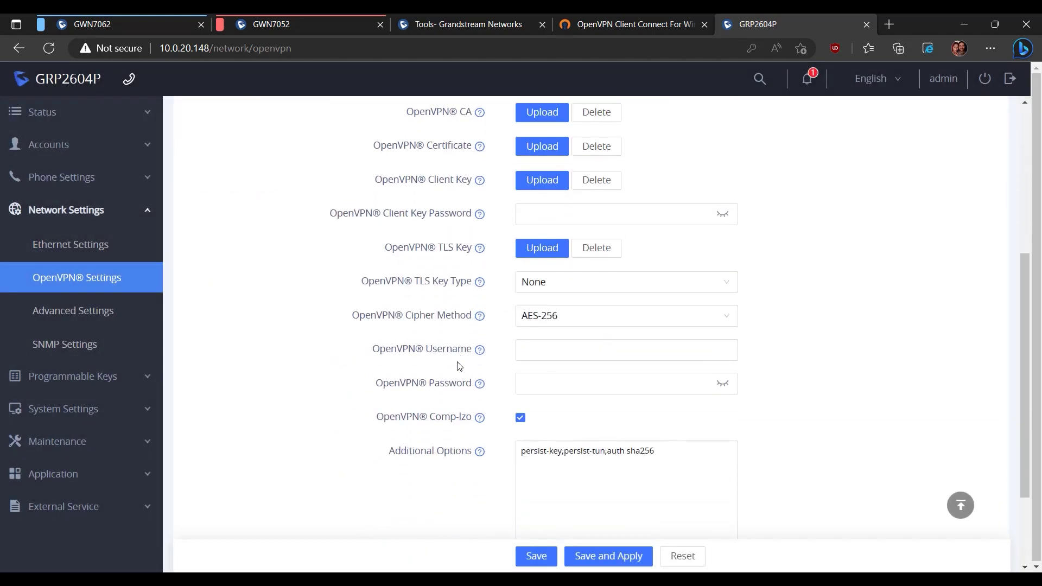
{"action": "left_click", "coordinate": [539, 282]}
{"action": "left_click", "coordinate": [534, 324]}
{"action": "left_click", "coordinate": [543, 312]}
{"action": "key", "text": "ctrl+v"}
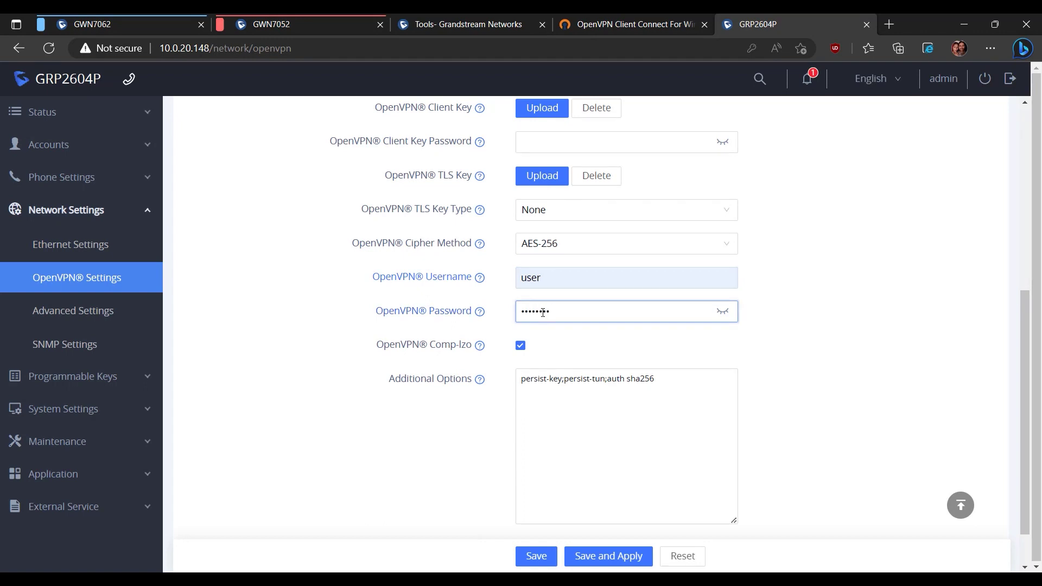
{"action": "left_click", "coordinate": [605, 561]}
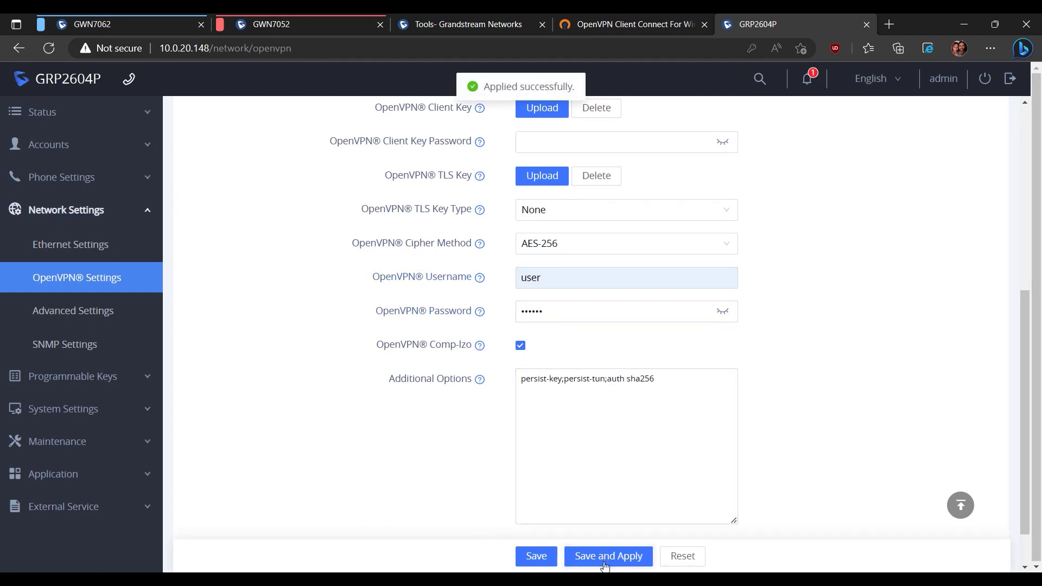
- Check the phone's VPN network status shows IPv4 address 10.56.57.10
{"action": "left_click", "coordinate": [143, 113]}
{"action": "left_click", "coordinate": [93, 181]}
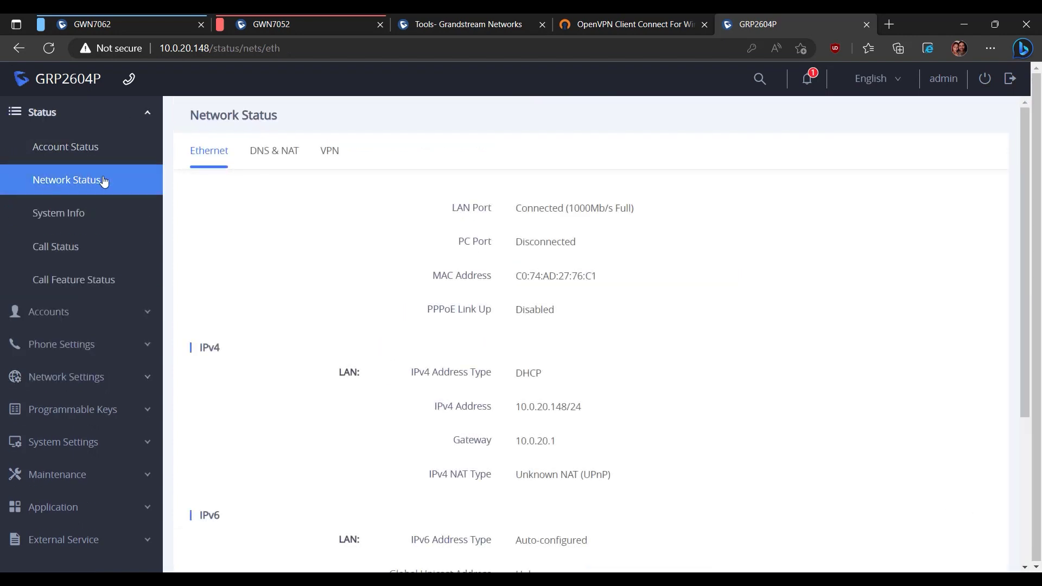
{"action": "left_click", "coordinate": [330, 152]}
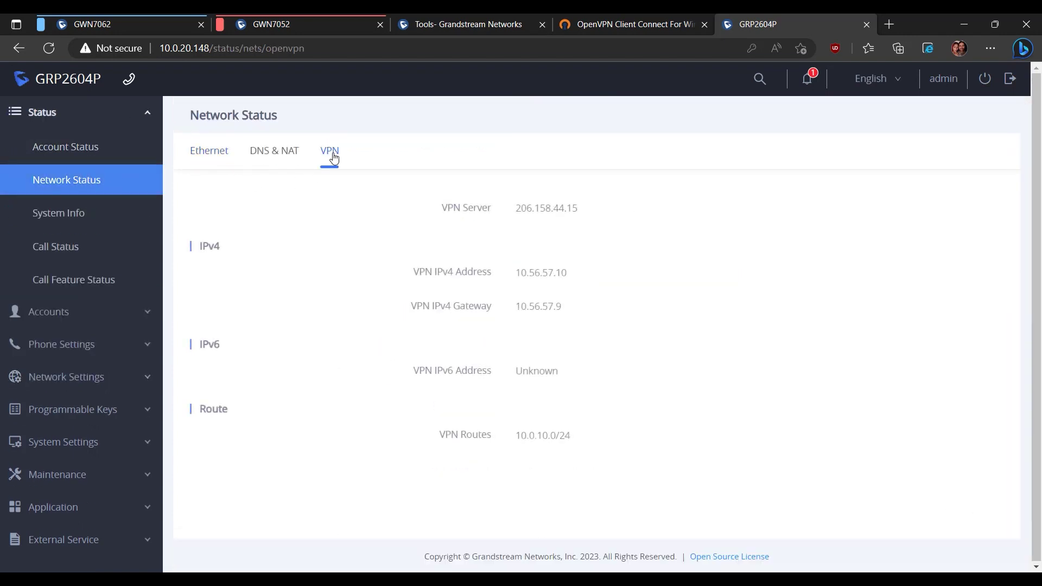
{"action": "double_click", "coordinate": [530, 271]}
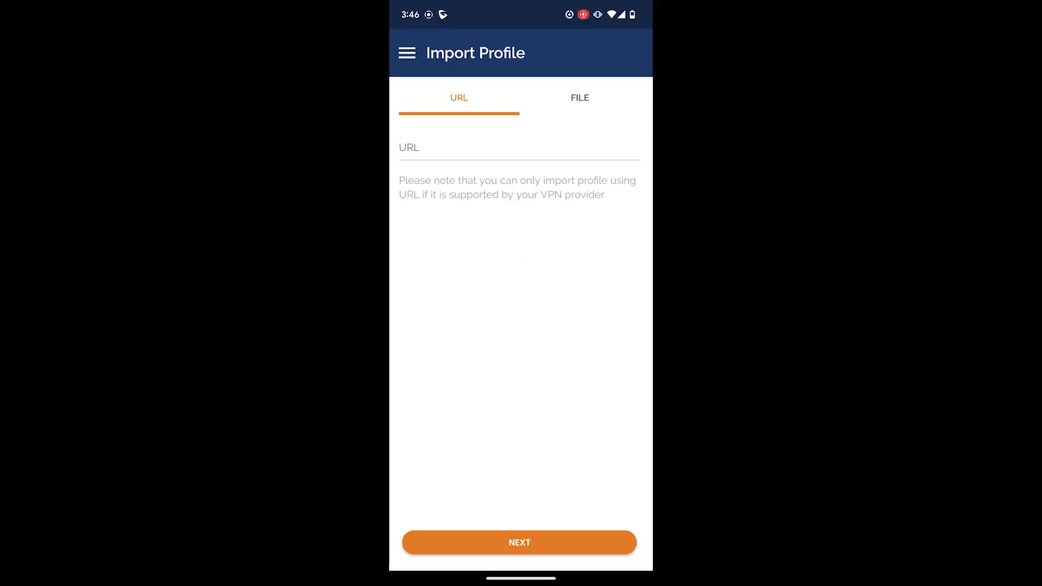
{"action": "left_click", "coordinate": [579, 97]}
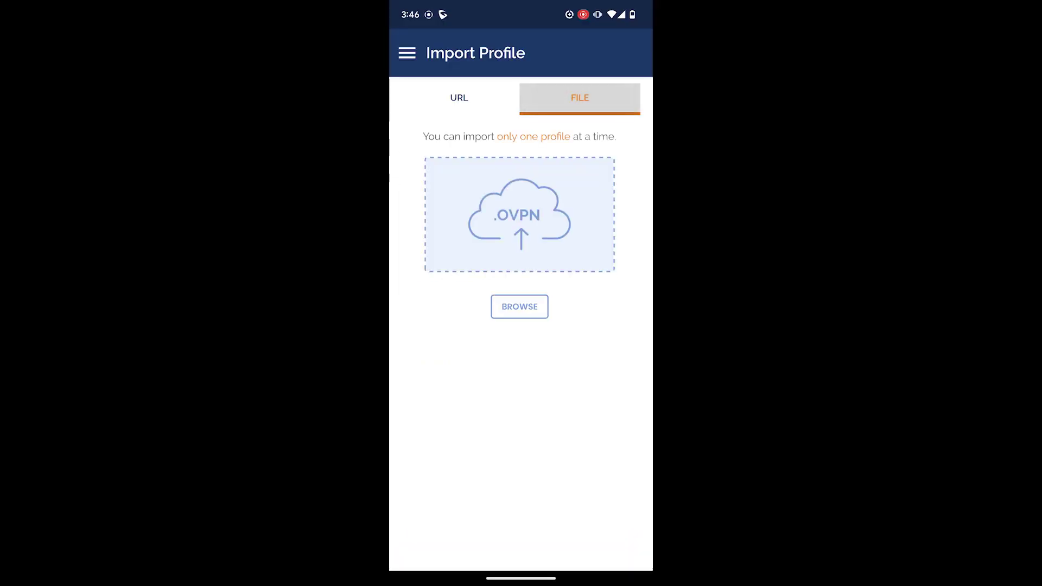
- Import the GWN70XX client profile .ovpn file into OpenVPN Connect on Android
{"action": "left_click", "coordinate": [511, 303]}
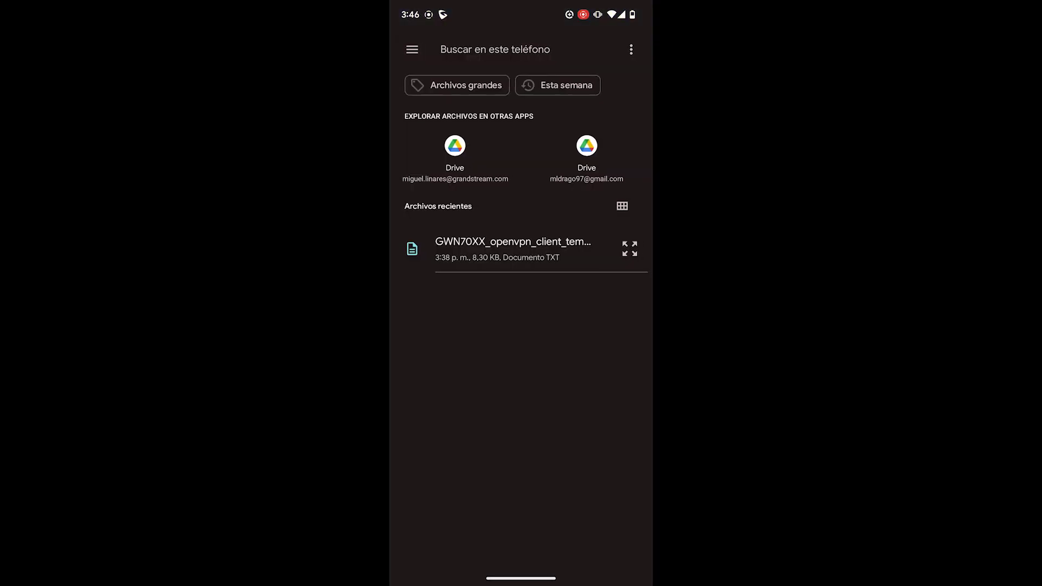
{"action": "left_click", "coordinate": [512, 248]}
{"action": "left_click", "coordinate": [614, 341]}
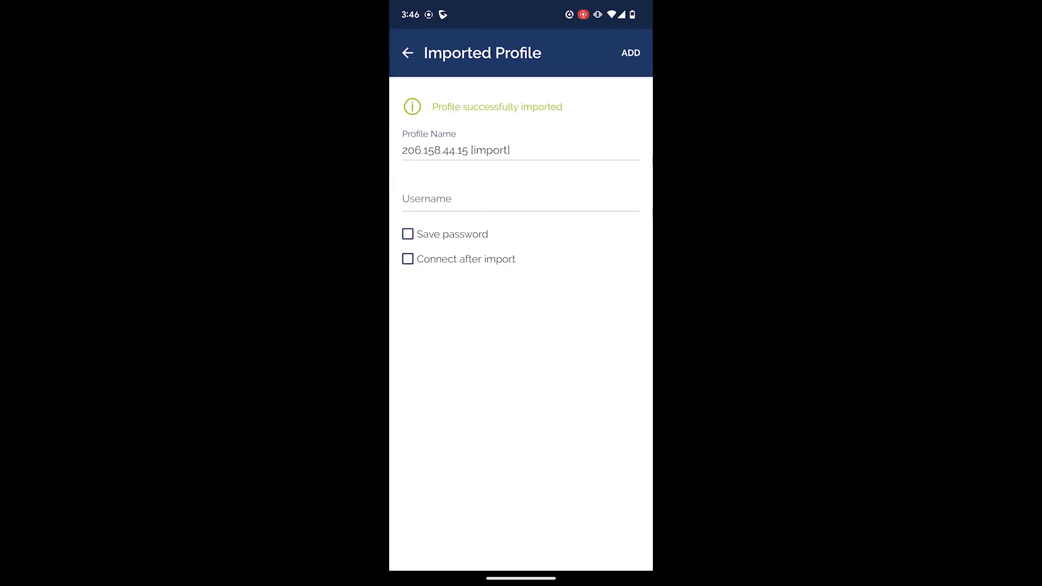
- Enter username 'user', save the password, and add the profile to the list
{"action": "left_click", "coordinate": [416, 197]}
{"action": "type", "text": "user"}
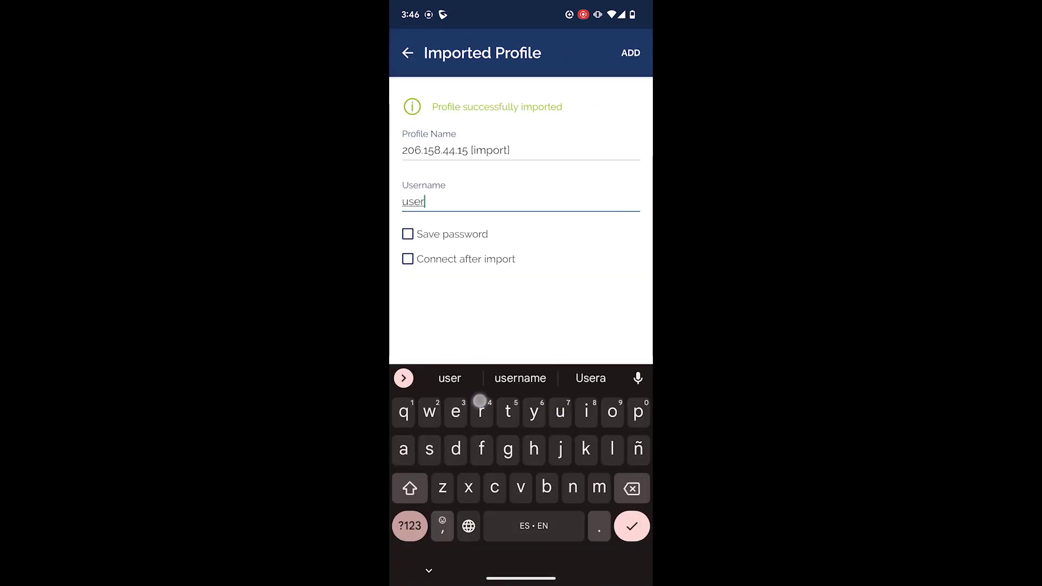
{"action": "left_click", "coordinate": [407, 233]}
{"action": "left_click", "coordinate": [488, 271]}
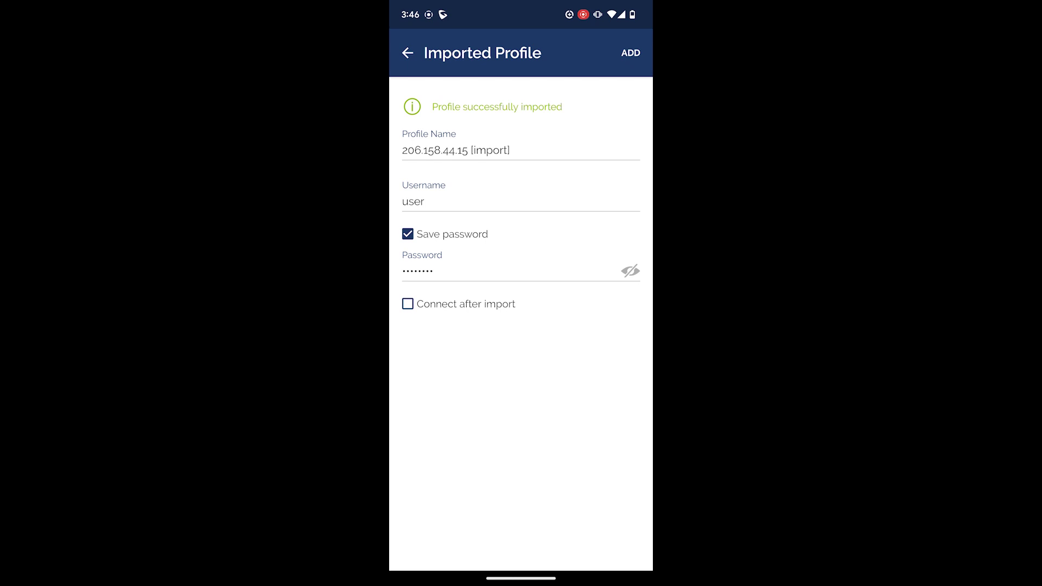
{"action": "left_click", "coordinate": [630, 53]}
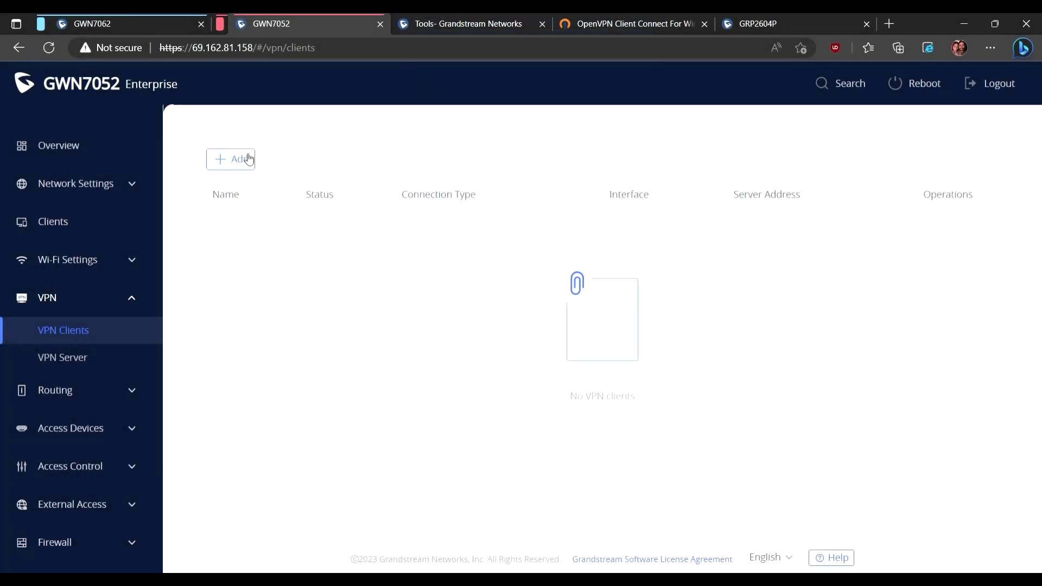
{"action": "left_click", "coordinate": [244, 158]}
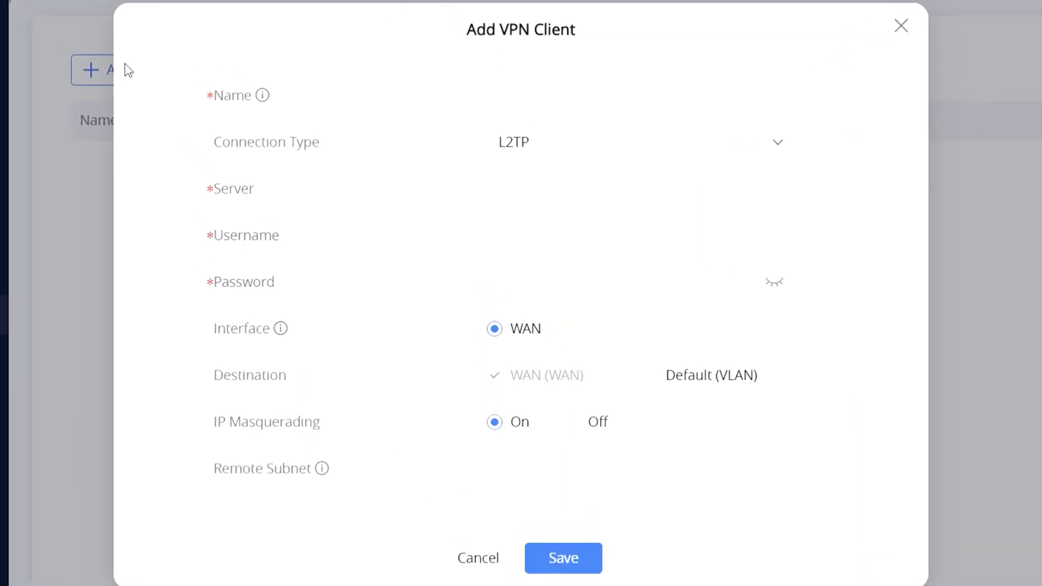
- Set connection type OpenVPN, name it 'OpenVPN', and include the Default VLAN as destination
{"action": "left_click", "coordinate": [544, 149]}
{"action": "left_click", "coordinate": [537, 273]}
{"action": "left_click", "coordinate": [524, 106]}
{"action": "type", "text": "OpenVPN"}
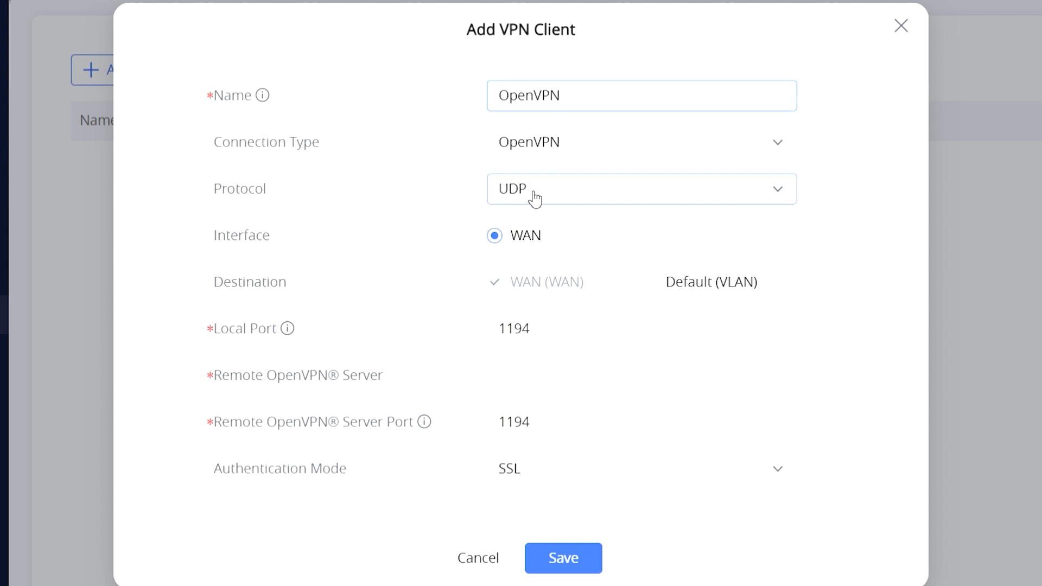
{"action": "left_click", "coordinate": [664, 293]}
- Enter the remote OpenVPN server address 206.158.44.15
{"action": "left_click", "coordinate": [511, 374]}
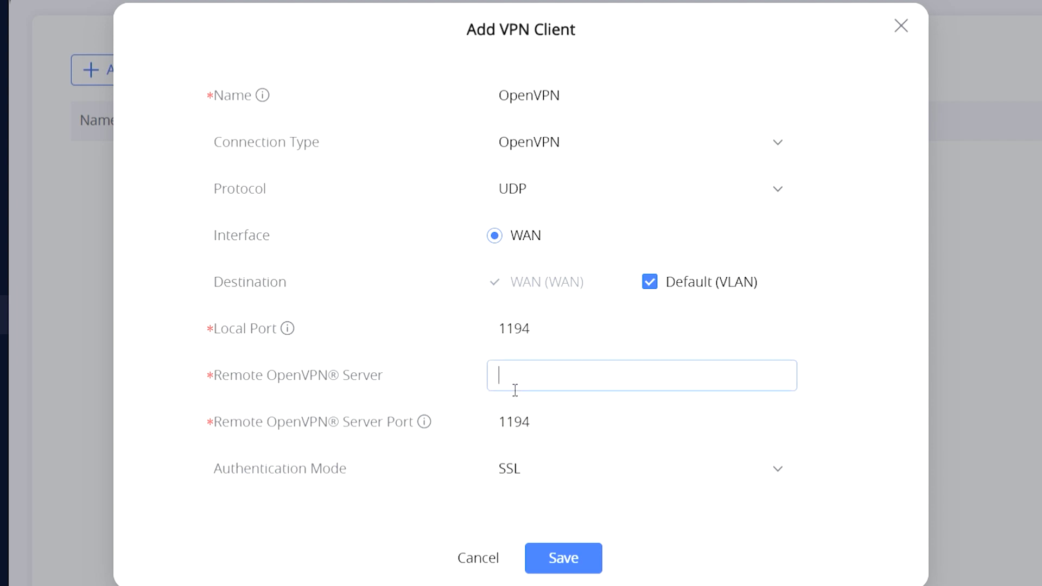
{"action": "key", "text": "ctrl+v"}
{"action": "double_click", "coordinate": [612, 386]}
{"action": "scroll", "coordinate": [456, 305], "scroll_direction": "down", "scroll_amount": 3}
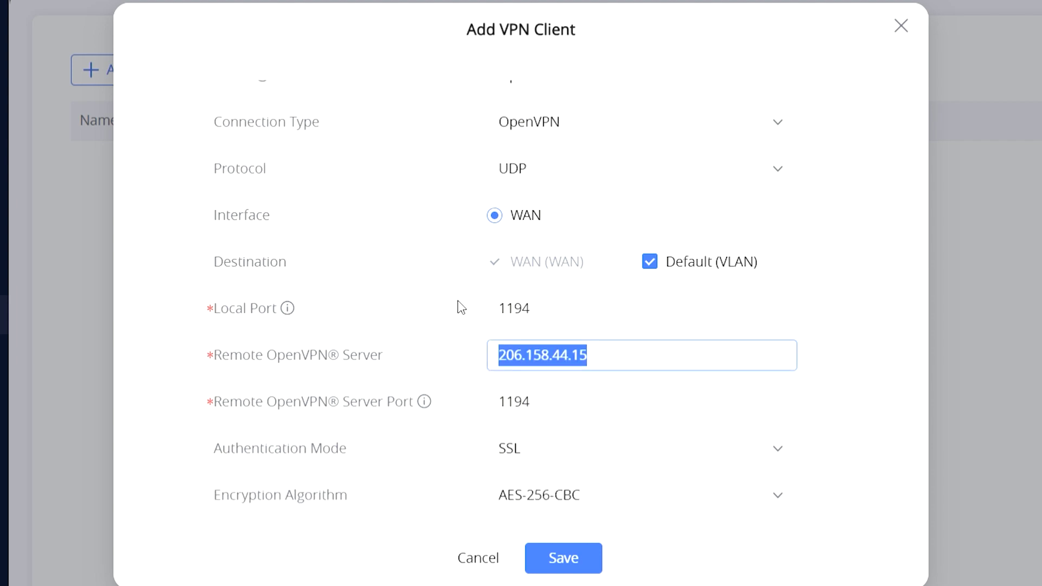
{"action": "left_click_drag", "start_coordinate": [217, 278], "coordinate": [375, 280]}
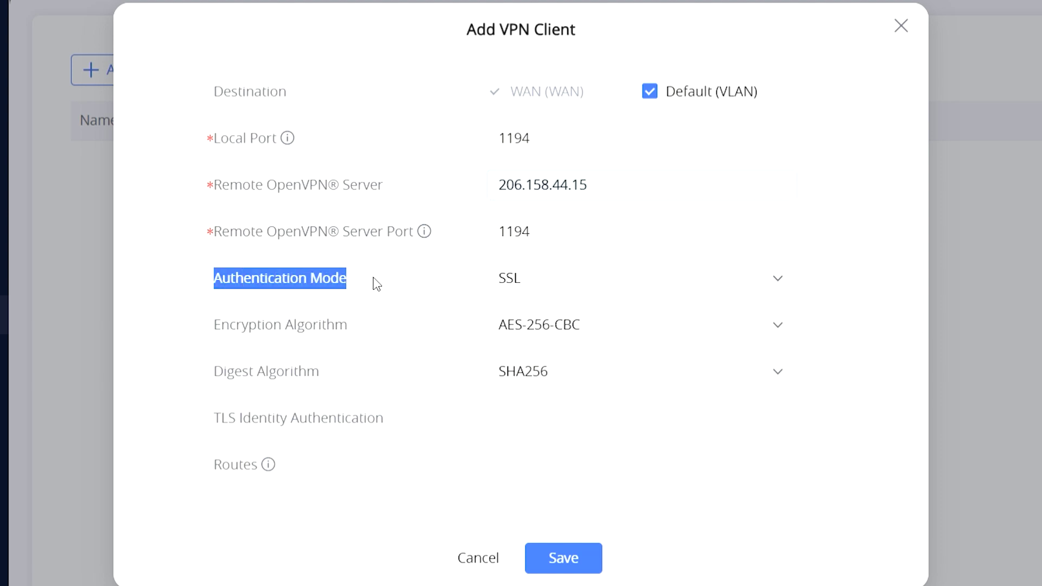
- Choose SSL + User Authentication with username 7052 and the account password
{"action": "left_click", "coordinate": [516, 280]}
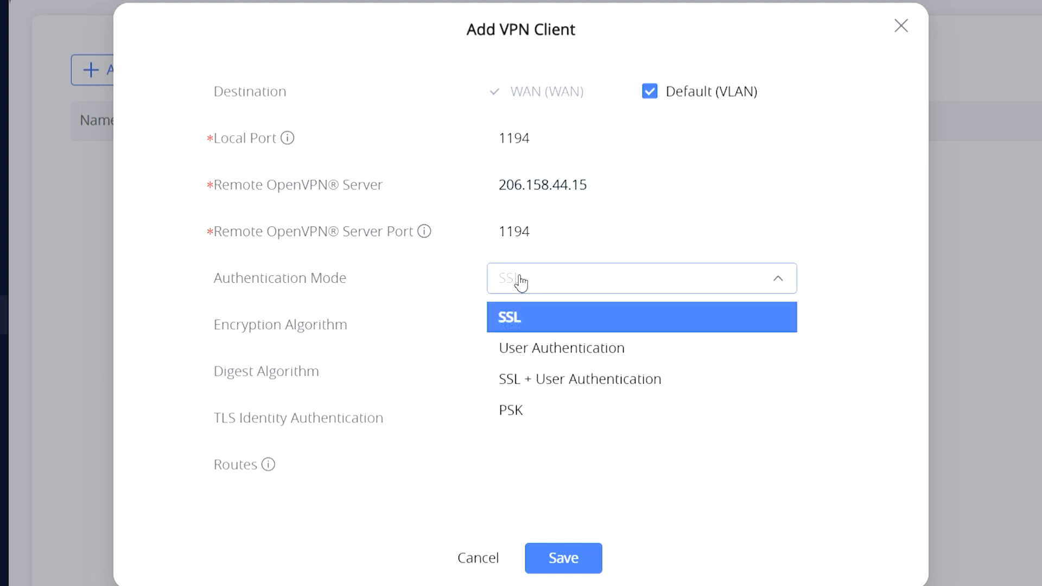
{"action": "left_click", "coordinate": [541, 380]}
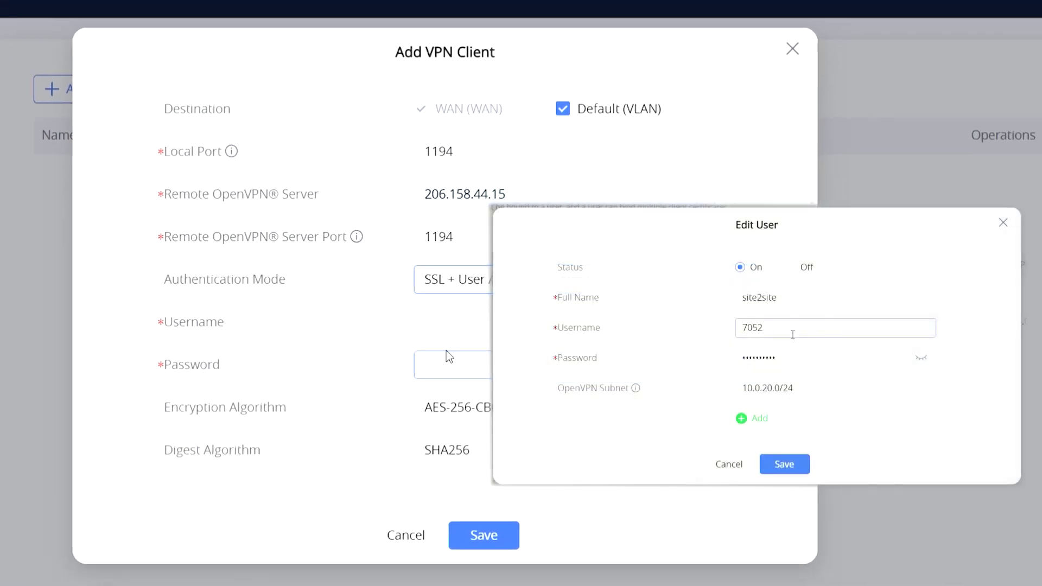
{"action": "left_click", "coordinate": [446, 356]}
{"action": "type", "text": "705"}
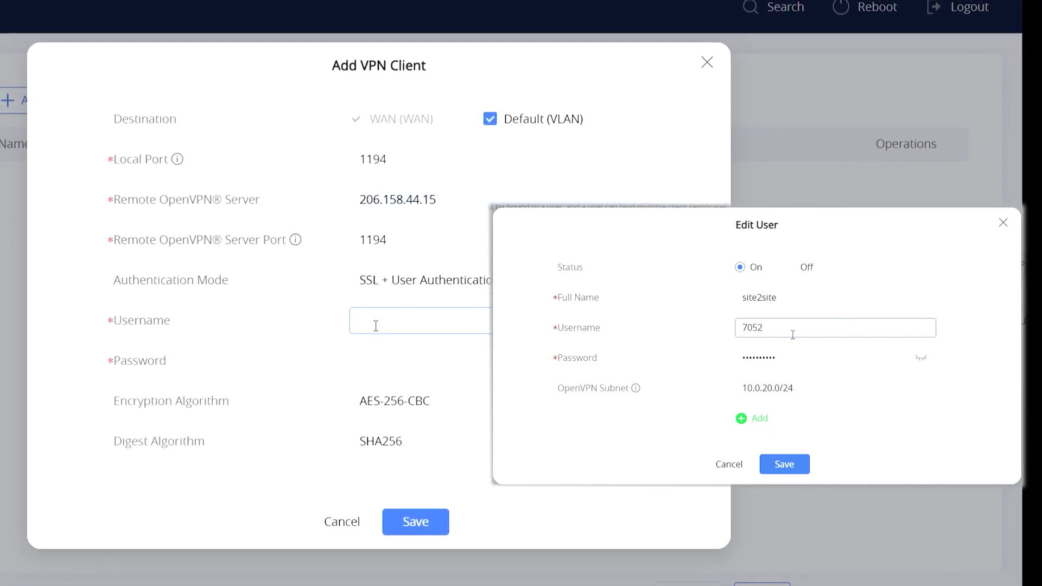
{"action": "type", "text": "2"}
{"action": "key", "text": "Tab"}
{"action": "key", "text": "ctrl+v"}
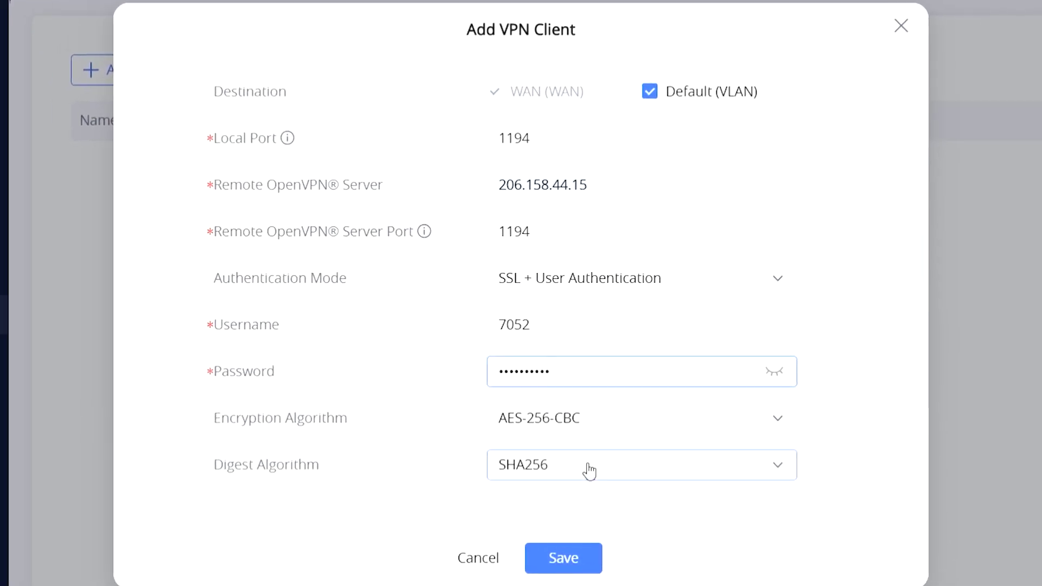
- Go through the certificate settings and save the new OpenVPN client
{"action": "scroll", "coordinate": [601, 471], "scroll_direction": "down", "scroll_amount": 5}
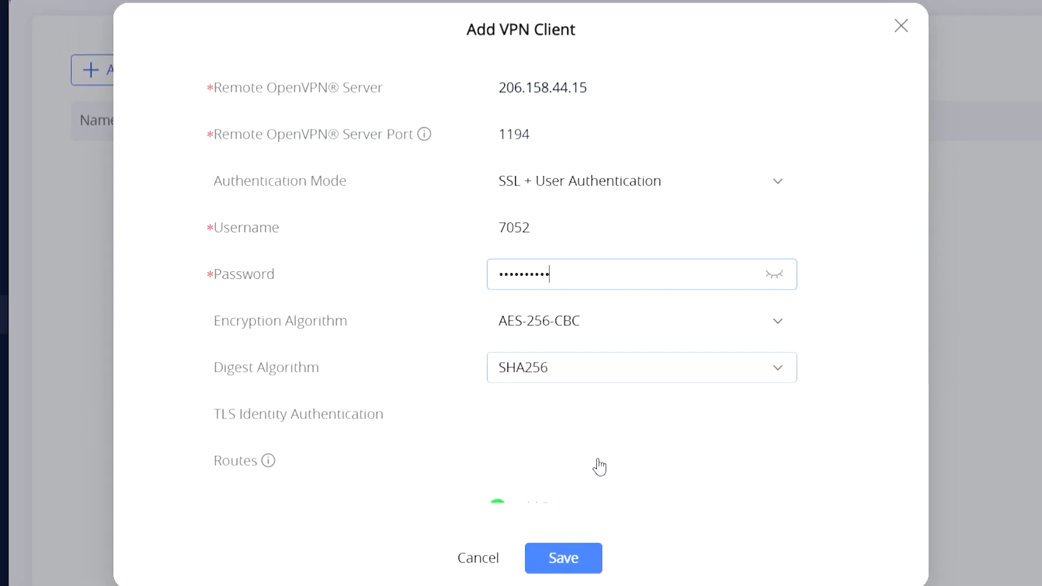
{"action": "mouse_move", "coordinate": [265, 305]}
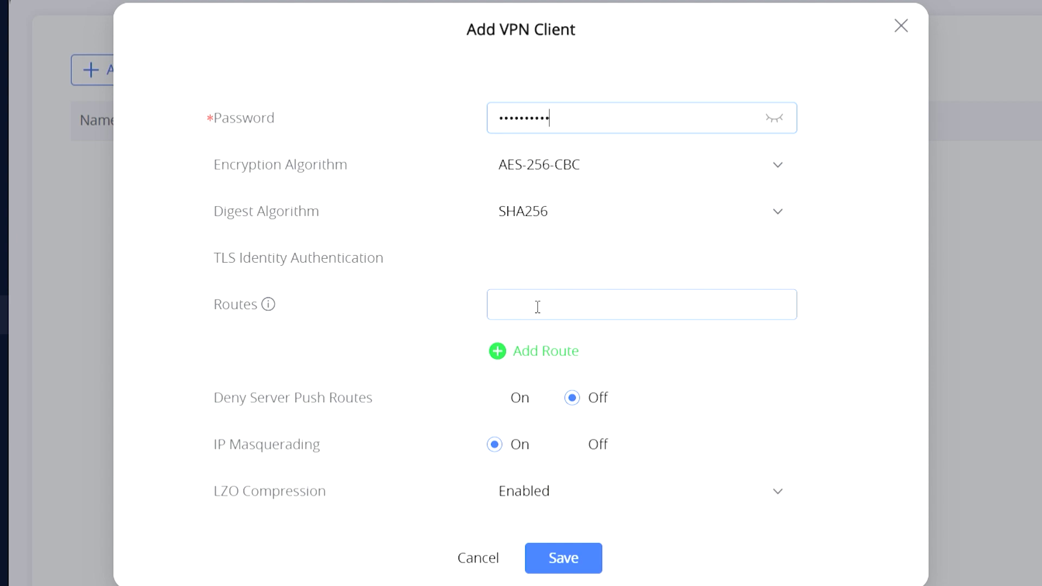
{"action": "scroll", "coordinate": [577, 442], "scroll_direction": "down", "scroll_amount": 2}
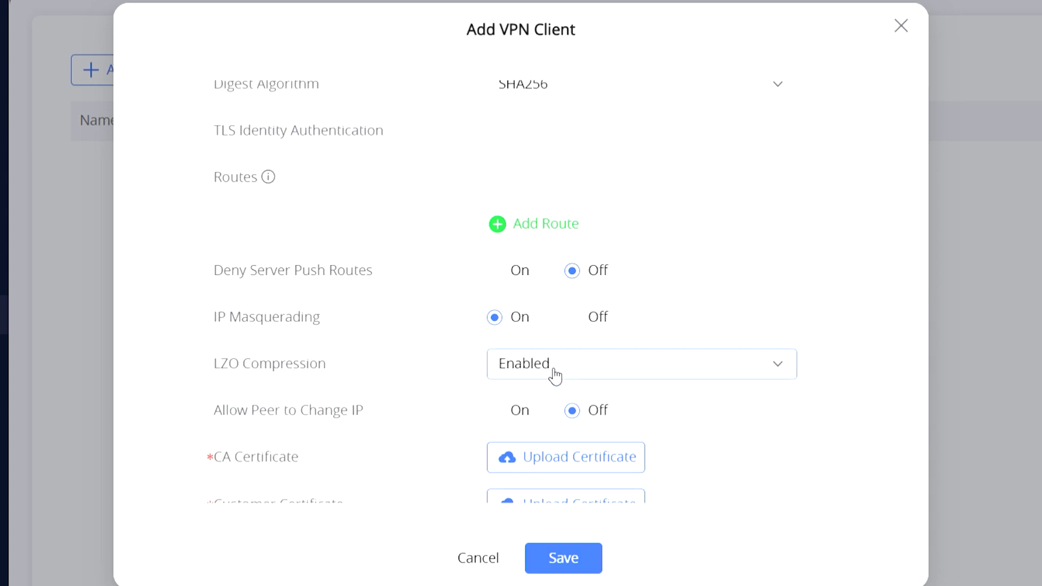
{"action": "scroll", "coordinate": [495, 421], "scroll_direction": "down", "scroll_amount": 2}
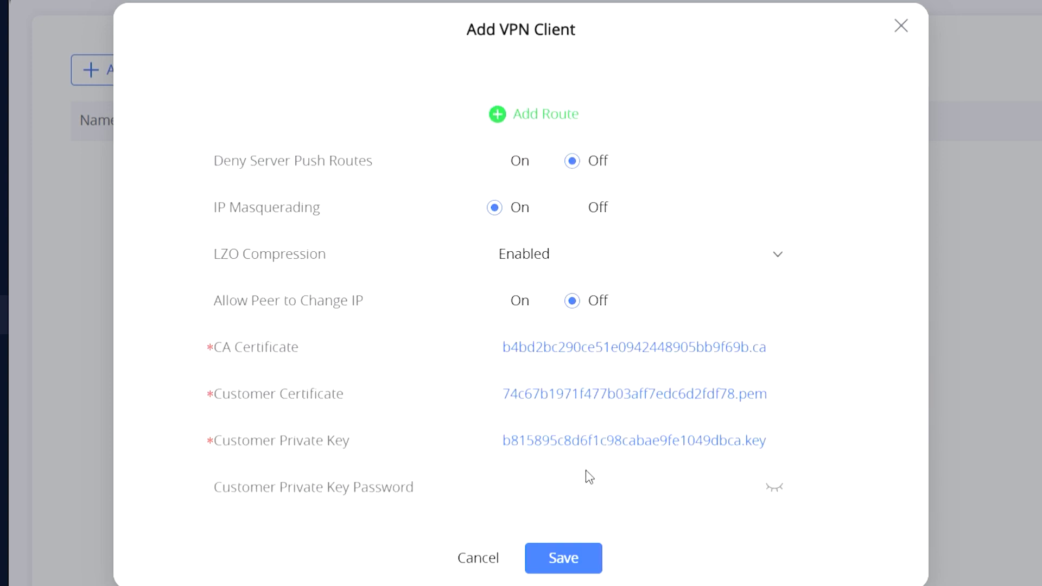
{"action": "left_click", "coordinate": [577, 567]}
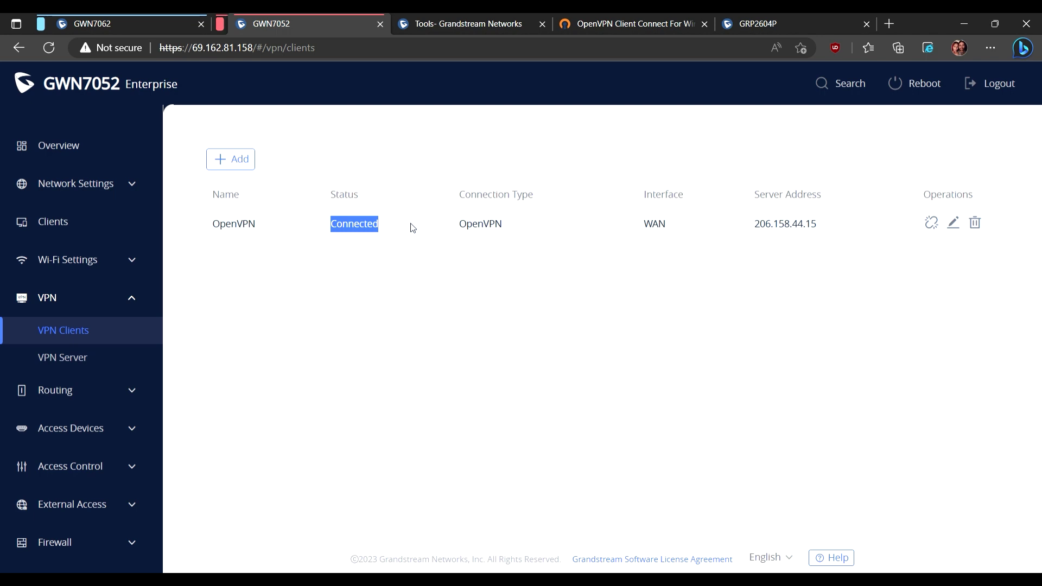
- Save the Default VLAN on the LAN page with OpenVPN (VPN) checked as a destination
{"action": "left_click", "coordinate": [95, 187]}
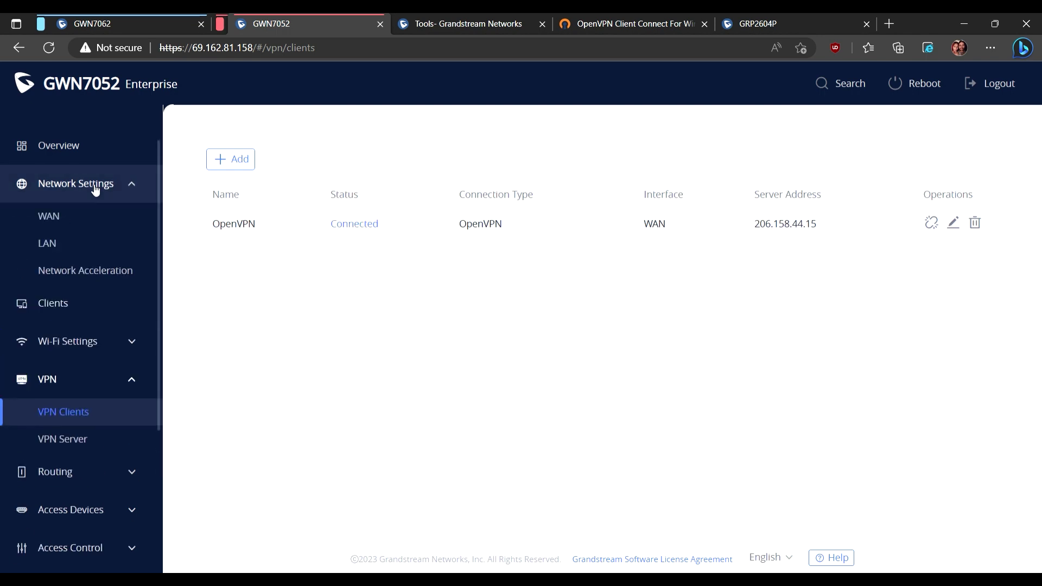
{"action": "left_click", "coordinate": [57, 249]}
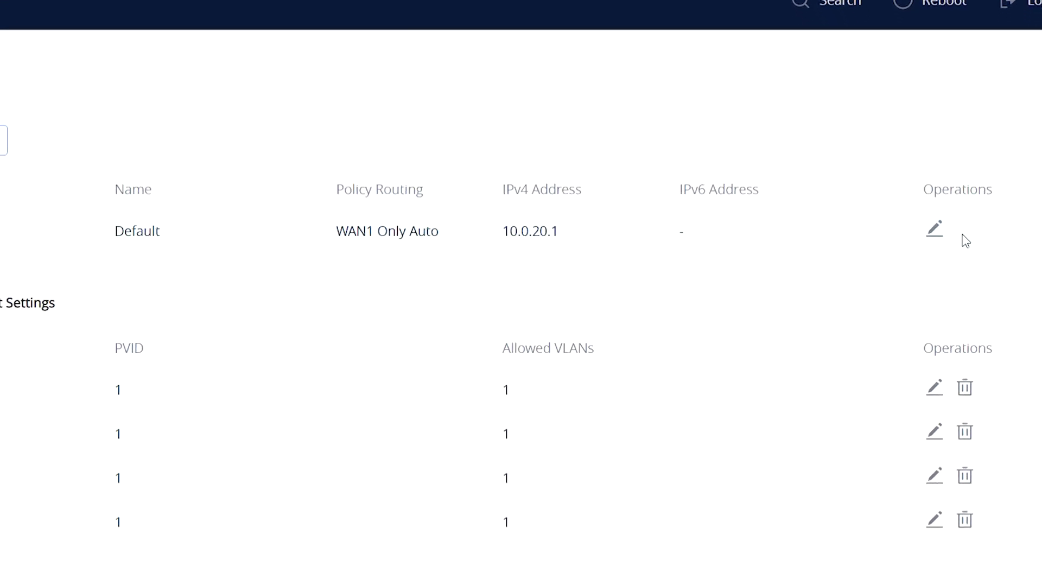
{"action": "left_click", "coordinate": [934, 228]}
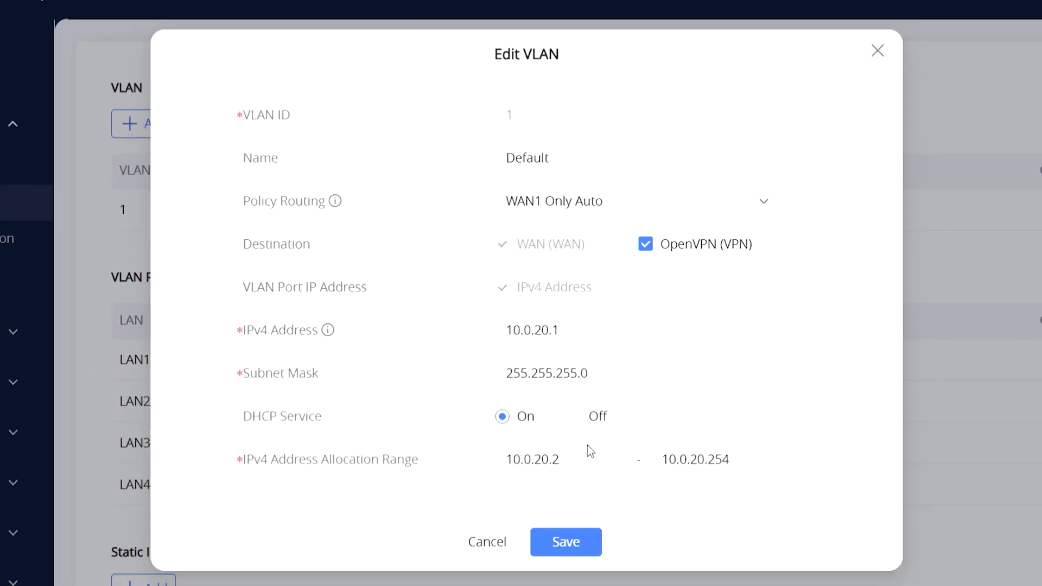
{"action": "left_click", "coordinate": [577, 538]}
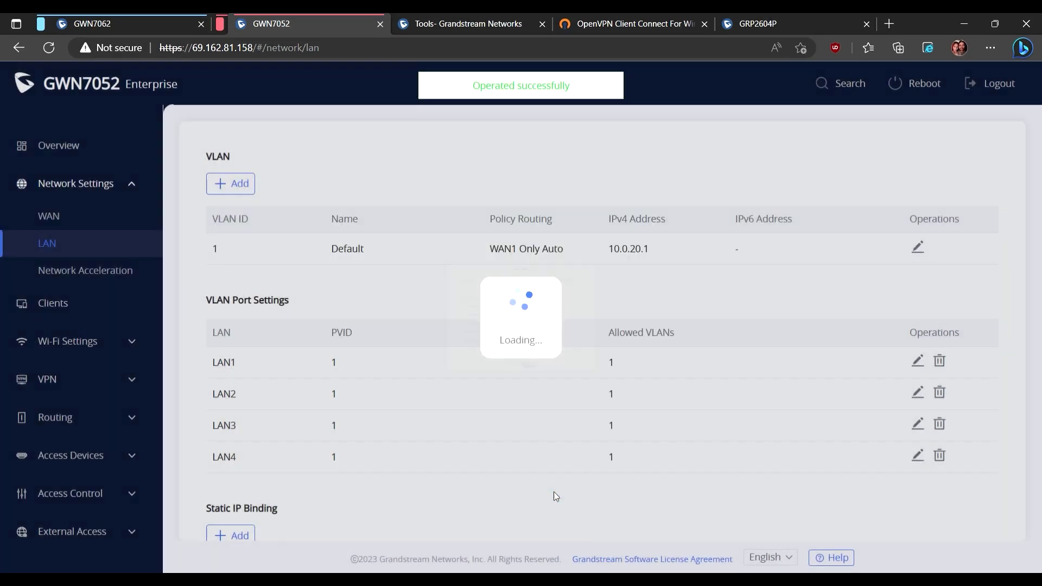